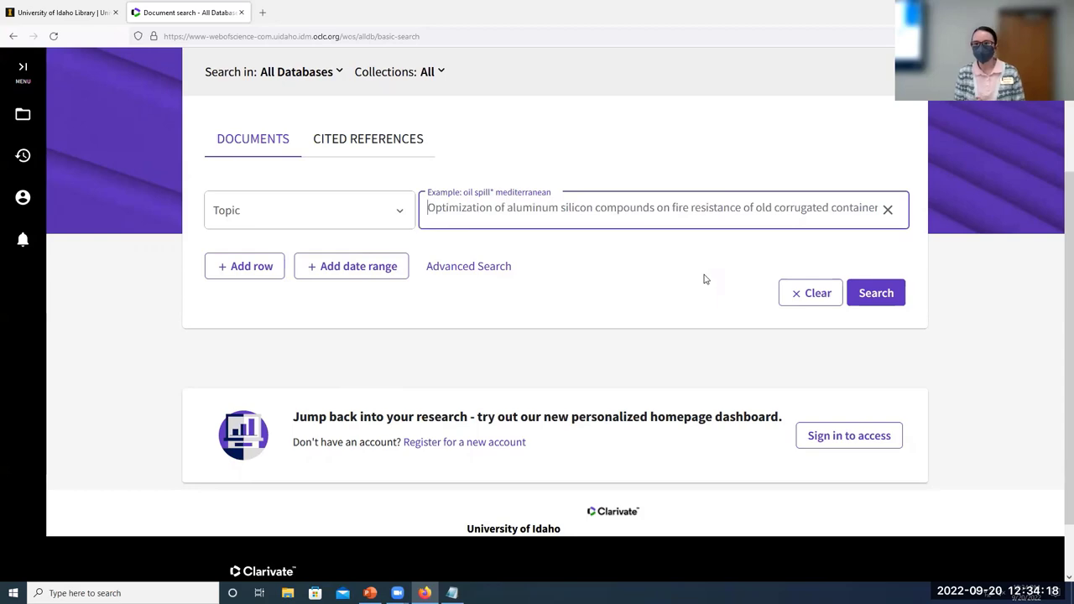
# - Run the topic search for "Optimization of aluminum silicon compounds on fire resistance of old corrugated container fiber foam material" and open the paper's citing articles
pyautogui.press('Return')
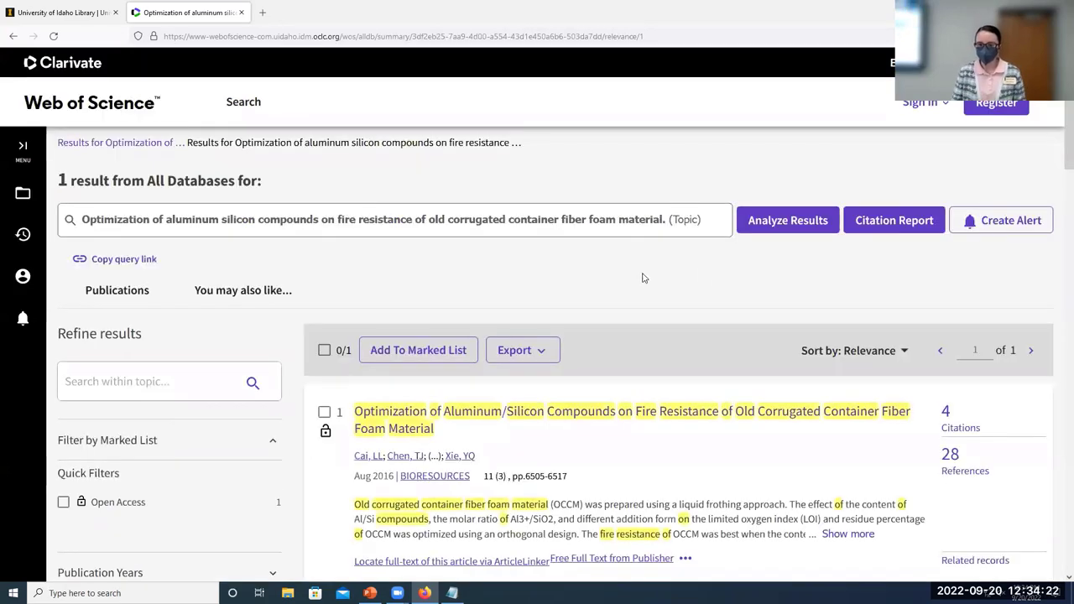
pyautogui.scroll(-2, 625, 286)
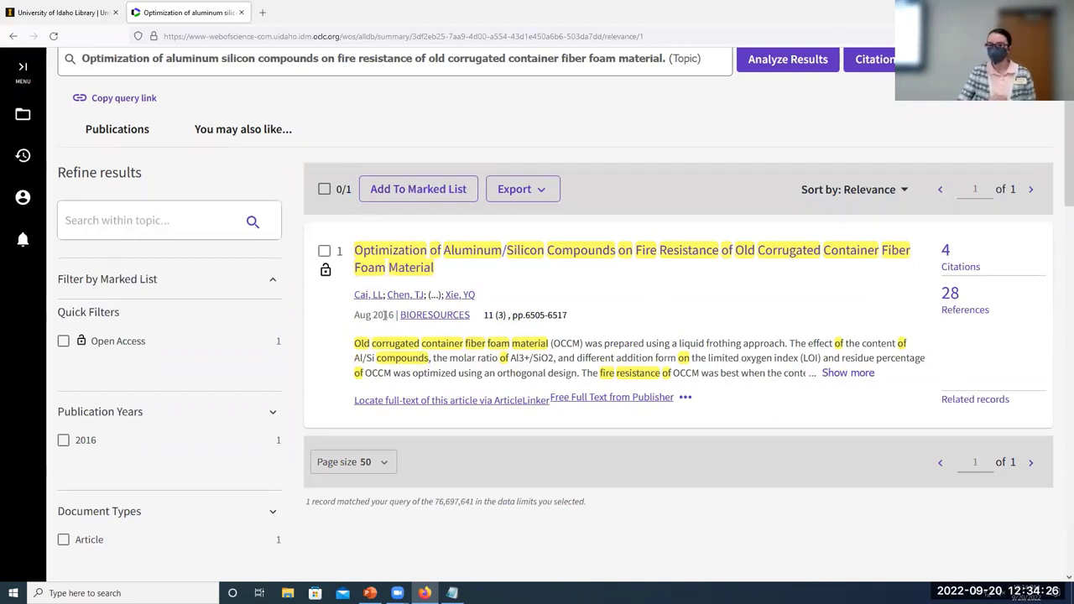
pyautogui.click(945, 252)
# - Open the list of articles citing "Mesoporous aluminosilicate improves mildew resistance of bamboo scrimber with Cu-B-P anti-mildew agents"
pyautogui.scroll(-3, 819, 372)
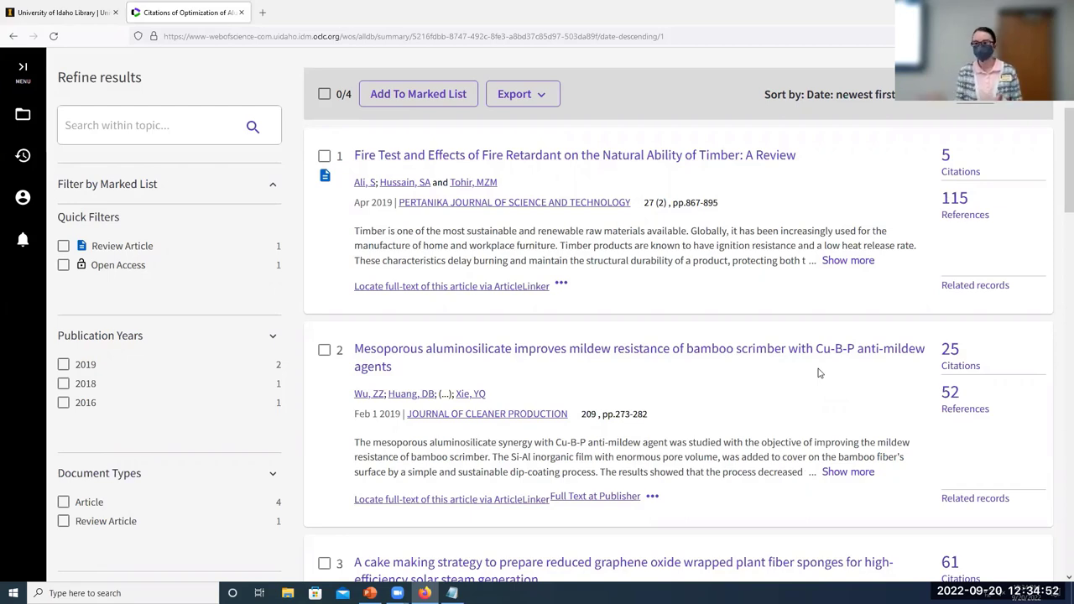
pyautogui.scroll(-2, 820, 373)
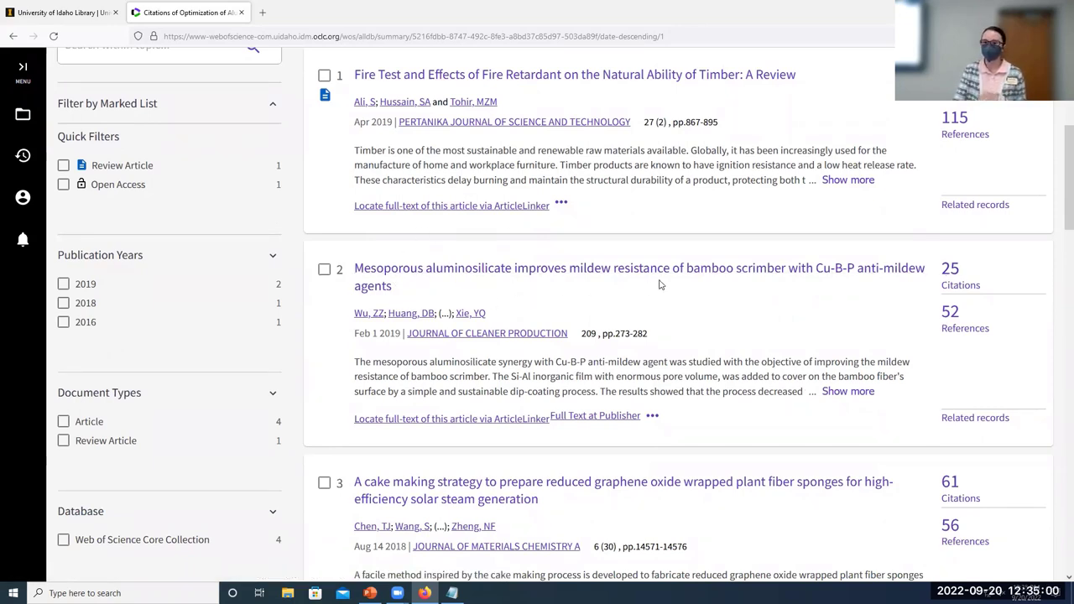
pyautogui.click(950, 270)
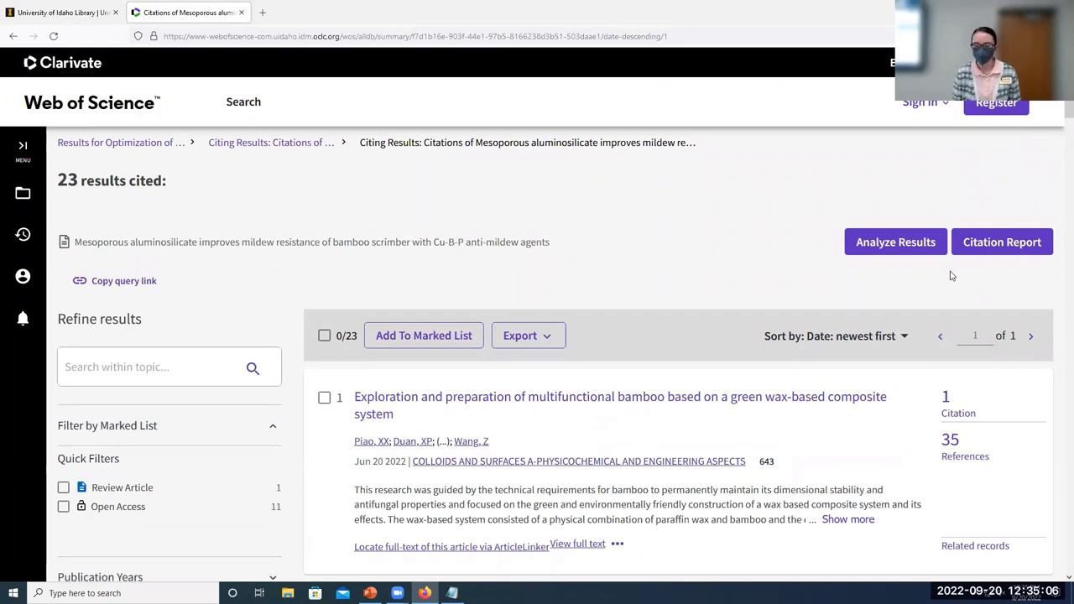
# - Go to the Google Scholar site at scholar.google.com in the current browser tab
pyautogui.click(306, 36)
pyautogui.write('s')
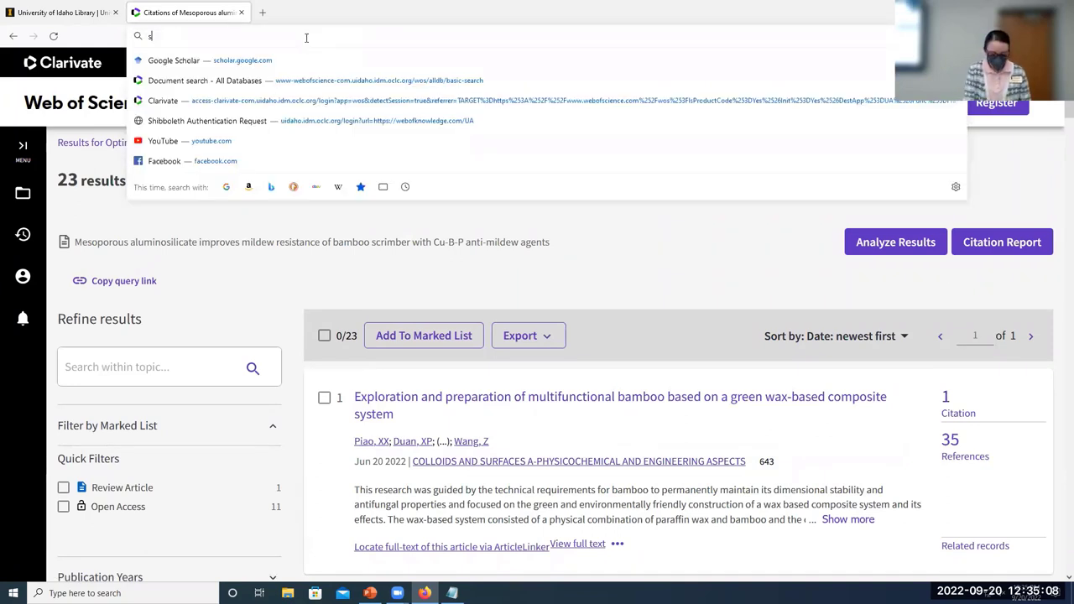
pyautogui.write('cholar.google.com')
pyautogui.press('Return')
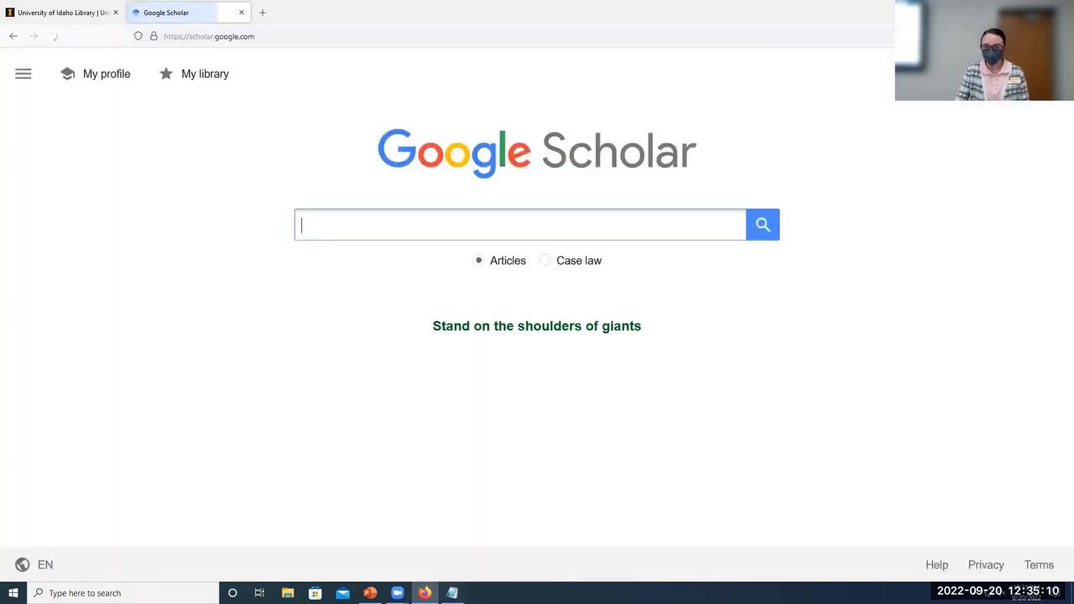
# - Copy the title "'Nipped, Tucked, or Sucked': Dolly Parton and the Construction of the Authentic Body" from the Notepad notes and search Google Scholar for it
pyautogui.click(452, 593)
pyautogui.click(228, 184)
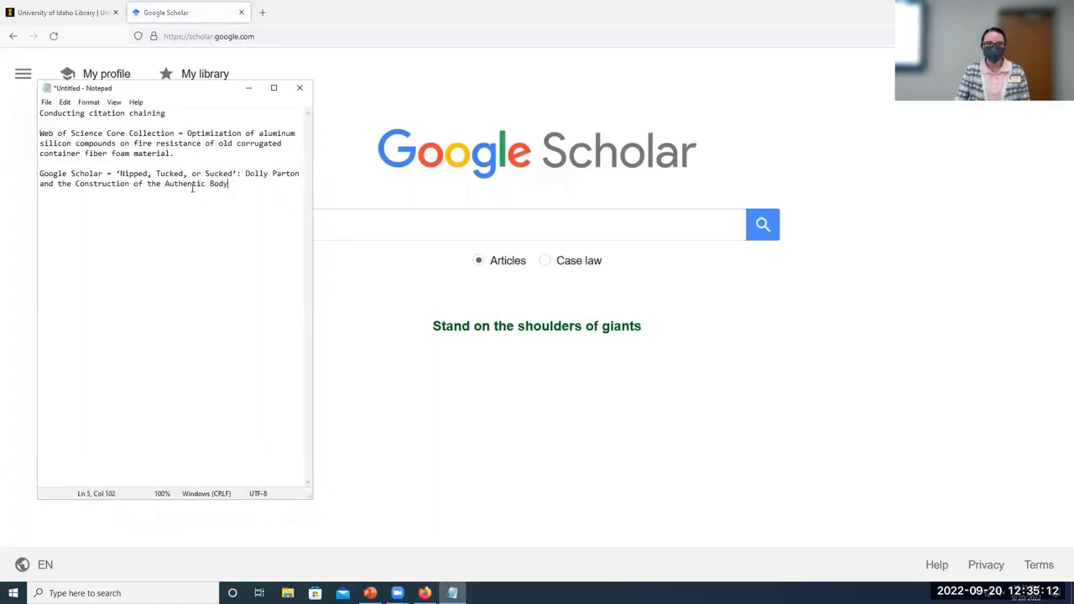
pyautogui.moveTo(229, 184); pyautogui.dragTo(114, 173)
pyautogui.hotkey('ctrl', 'c')
pyautogui.click(445, 216)
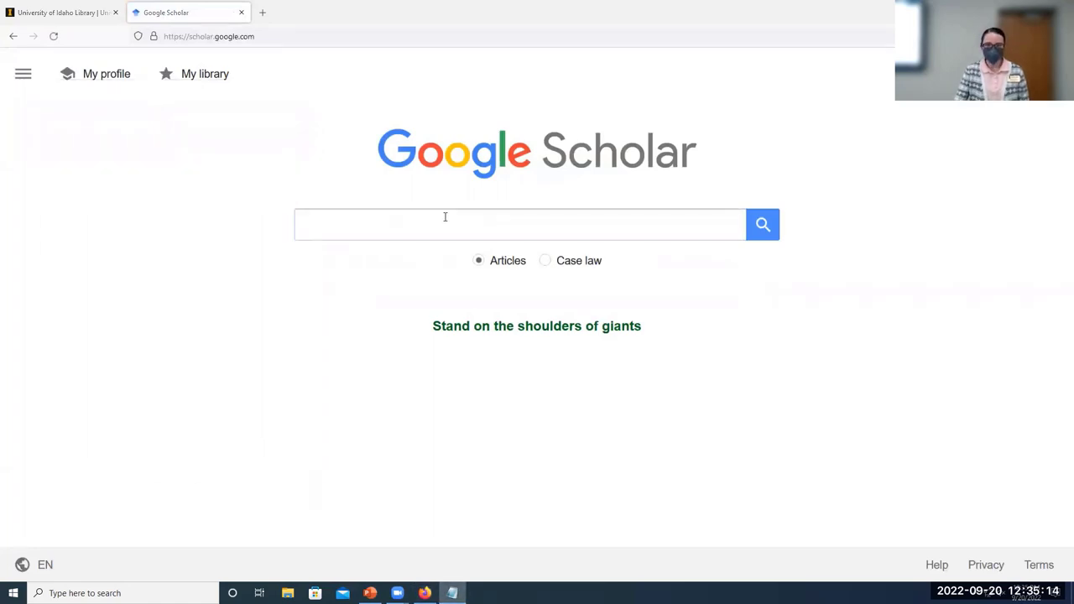
pyautogui.hotkey('ctrl', 'v')
pyautogui.click(762, 223)
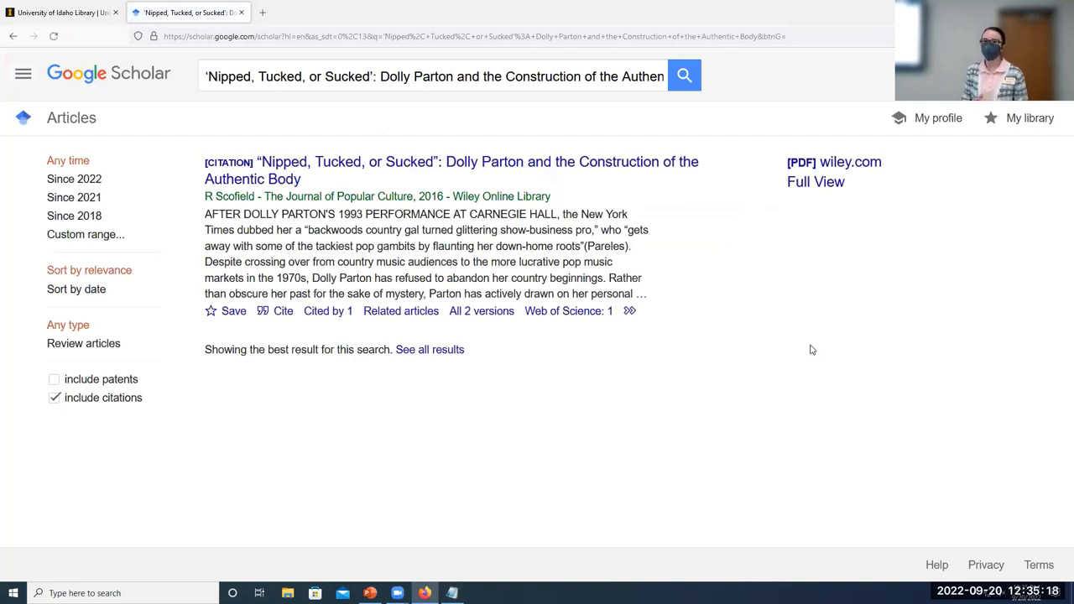
pyautogui.click(601, 72)
pyautogui.press('End')
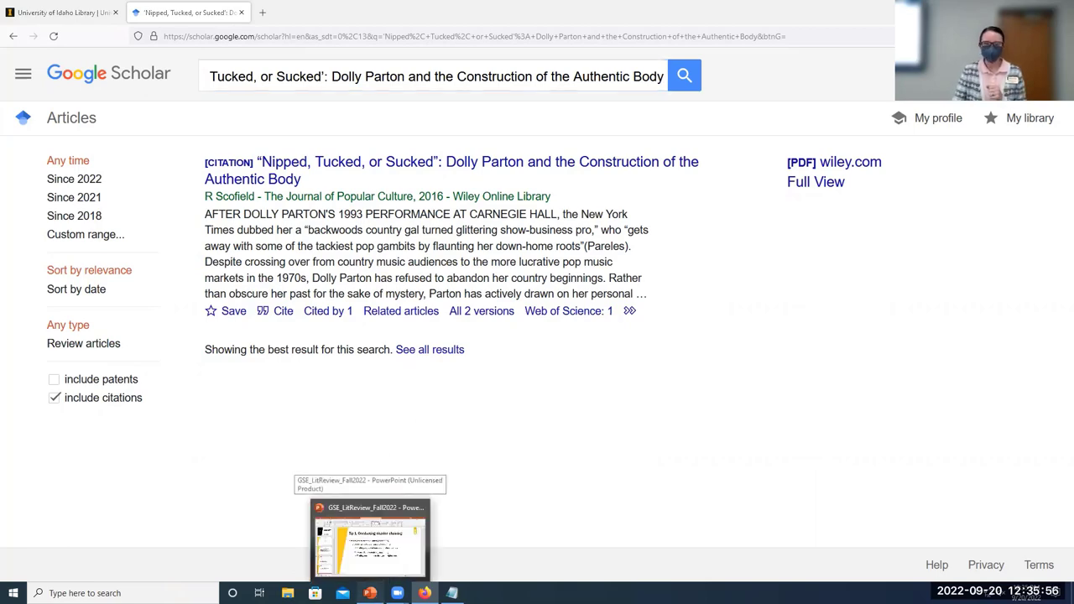
# - Switch to the GSE_LitReview_Fall2022 presentation in PowerPoint and present up to the "Tip 2: Mining author networks" slide, ending the slide show there
pyautogui.click(369, 525)
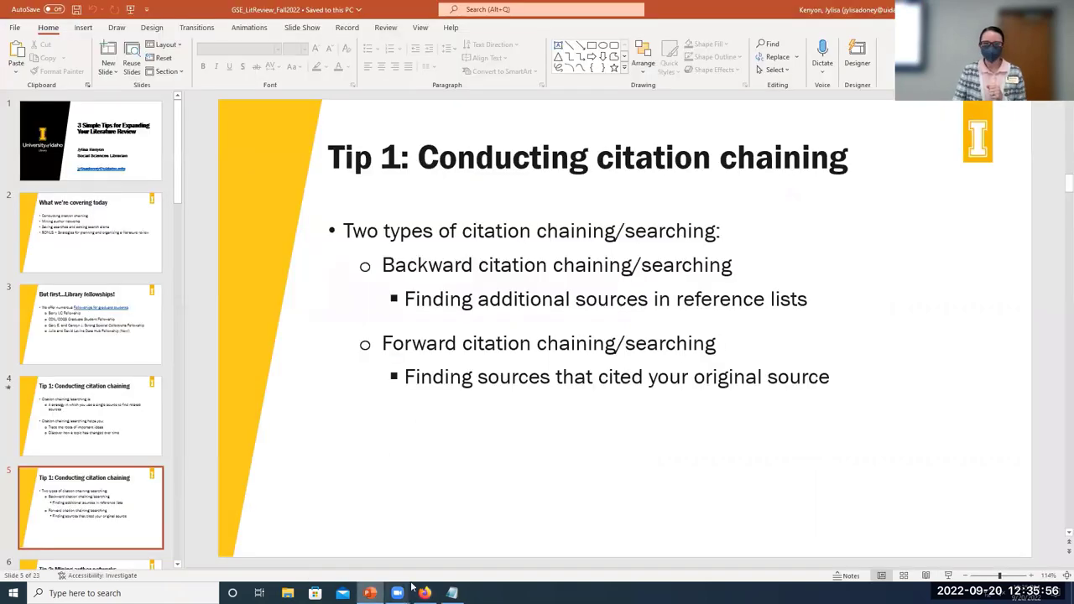
pyautogui.click(948, 576)
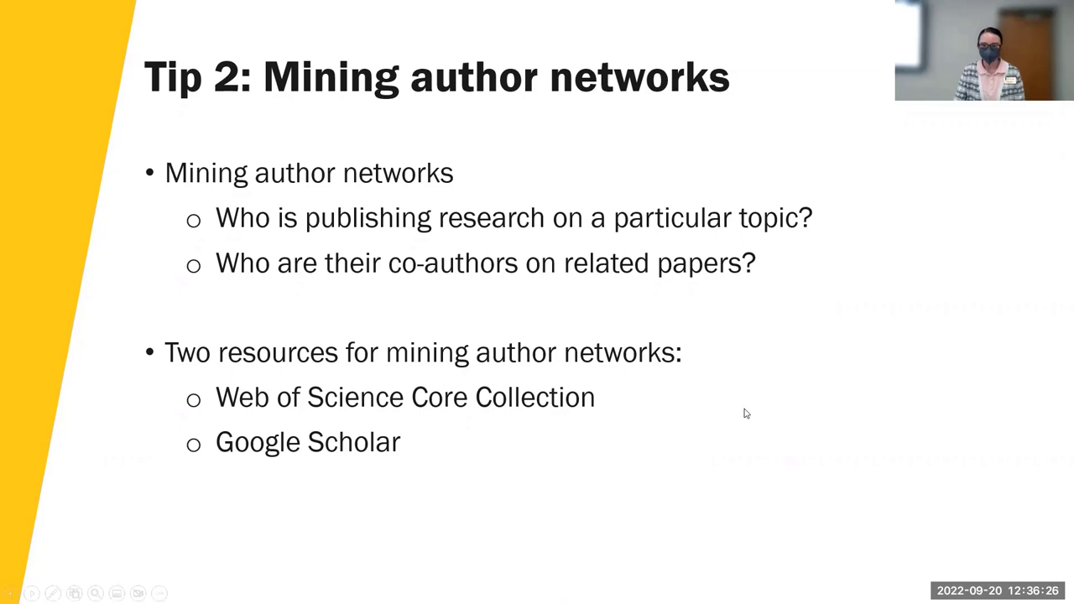
pyautogui.press('Escape')
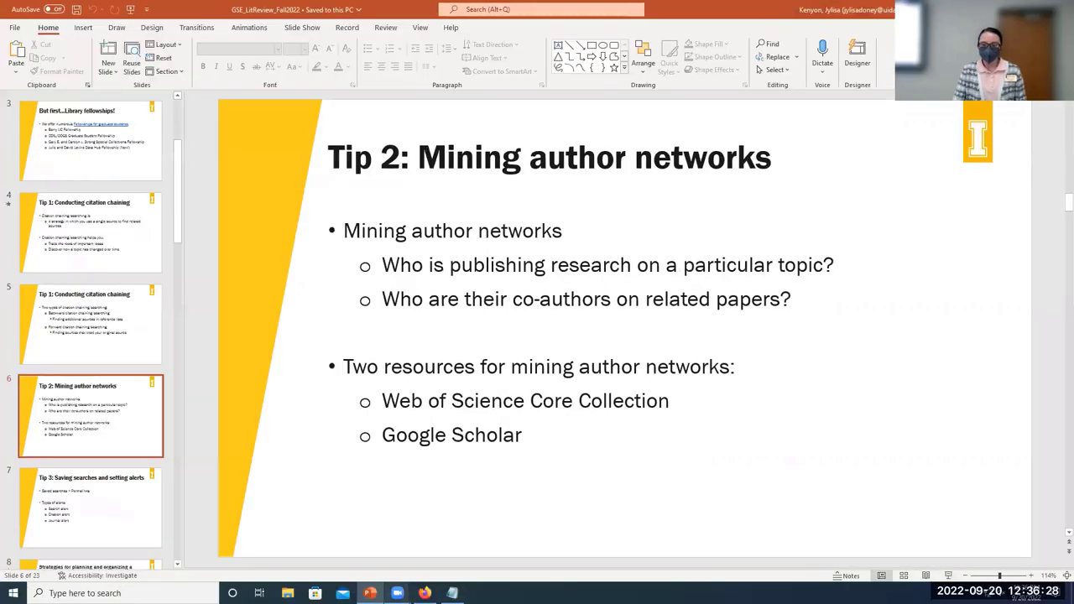
# - Switch back to Firefox and search Google Scholar for the researcher's full name in place of the article title
pyautogui.click(424, 593)
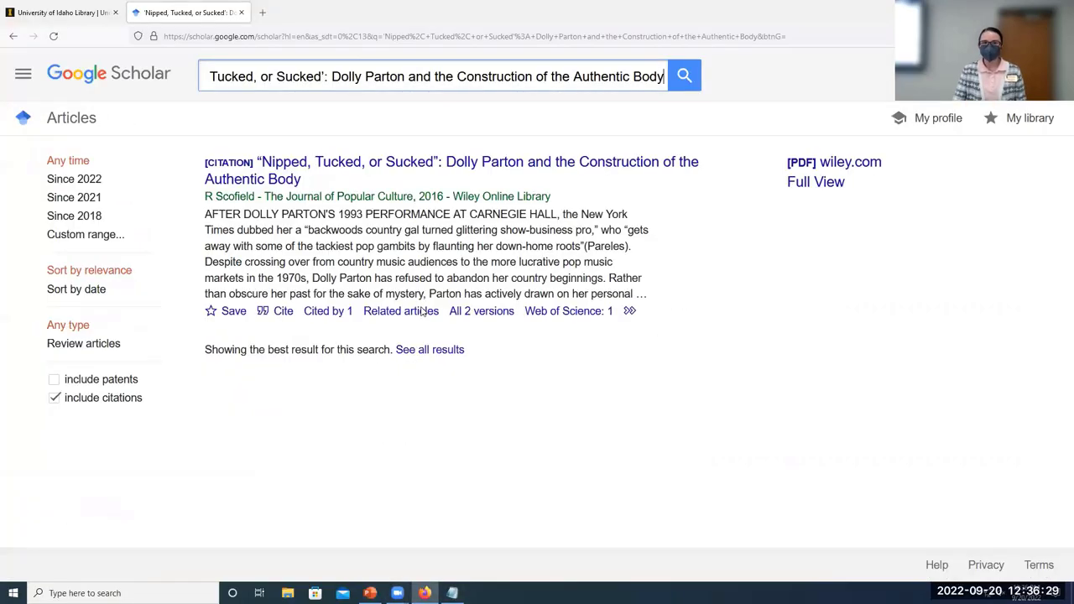
pyautogui.tripleClick(465, 77)
pyautogui.write('f')
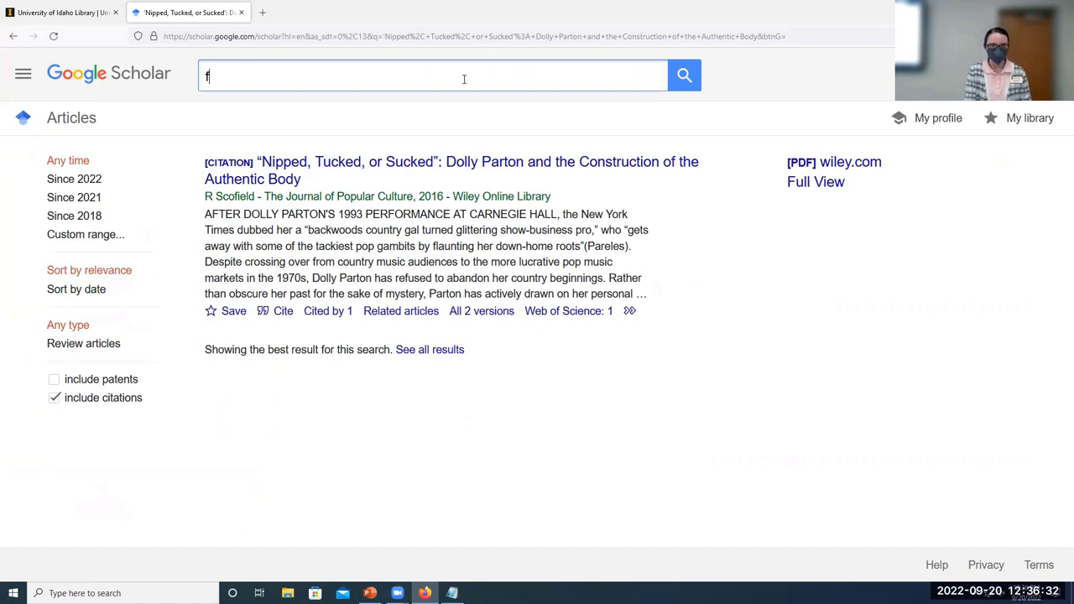
pyautogui.write('eliz')
pyautogui.press('BackSpace')
pyautogui.write('x')
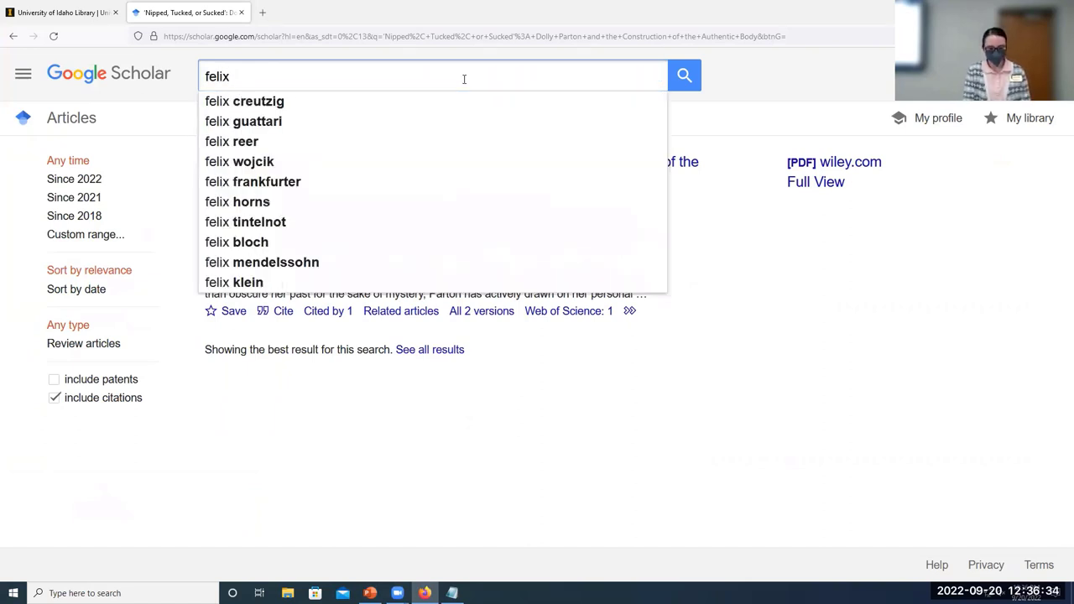
pyautogui.write(' liao')
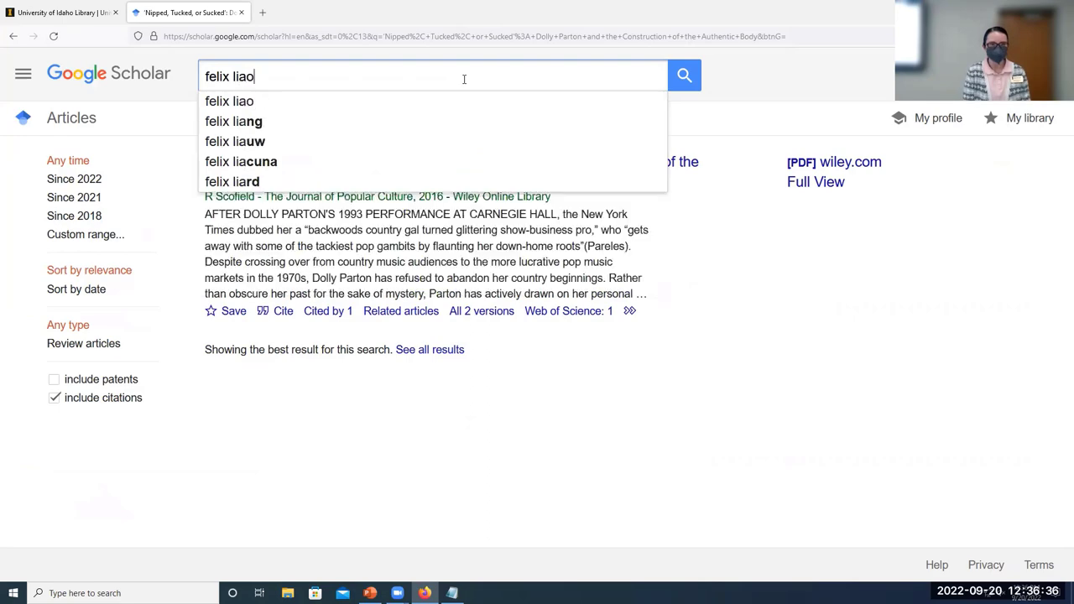
pyautogui.press('Return')
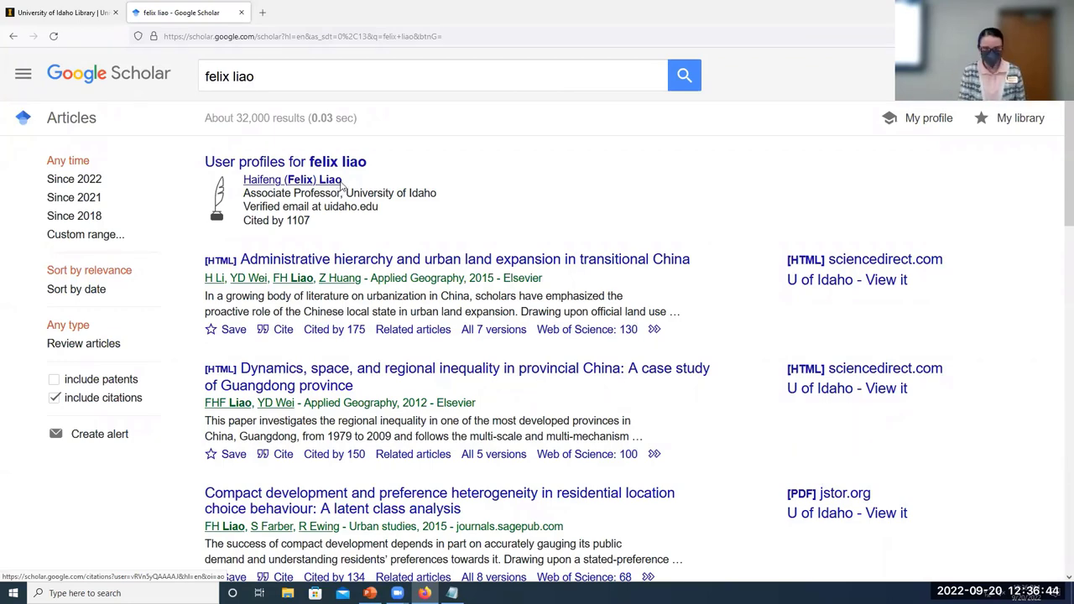
# - Enlarge the results page and open the user profile of the University of Idaho associate professor
pyautogui.hotkey('ctrl', '+')
pyautogui.click(257, 196)
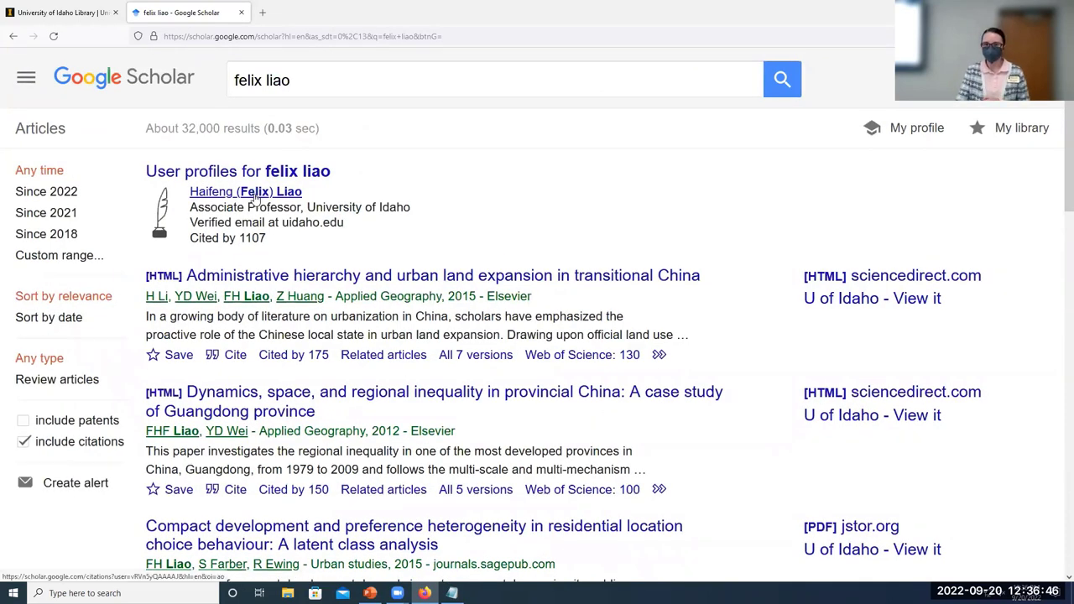
pyautogui.scroll(-5, 425, 276)
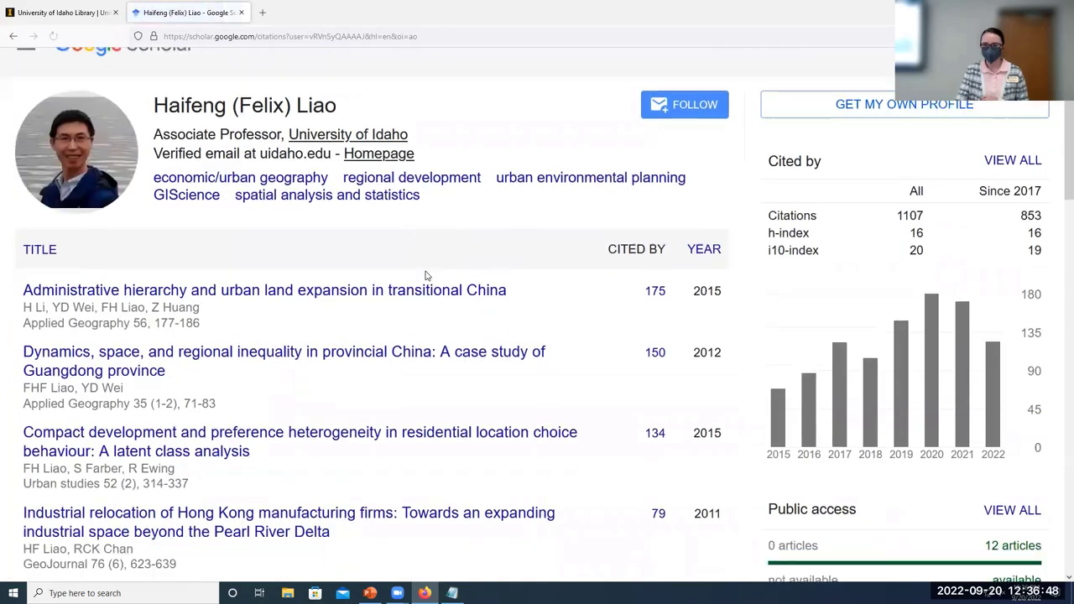
pyautogui.scroll(5, 419, 336)
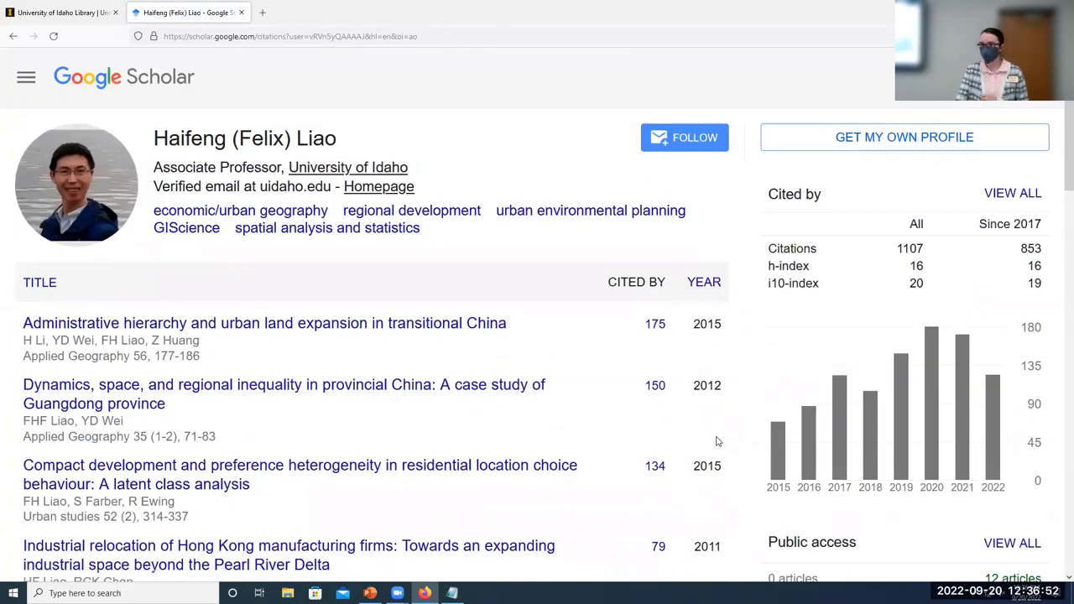
# - Open the Google Scholar profile of the University of Idaho colleague in the profile's Co-authors list
pyautogui.scroll(-5, 818, 462)
pyautogui.scroll(-3, 837, 461)
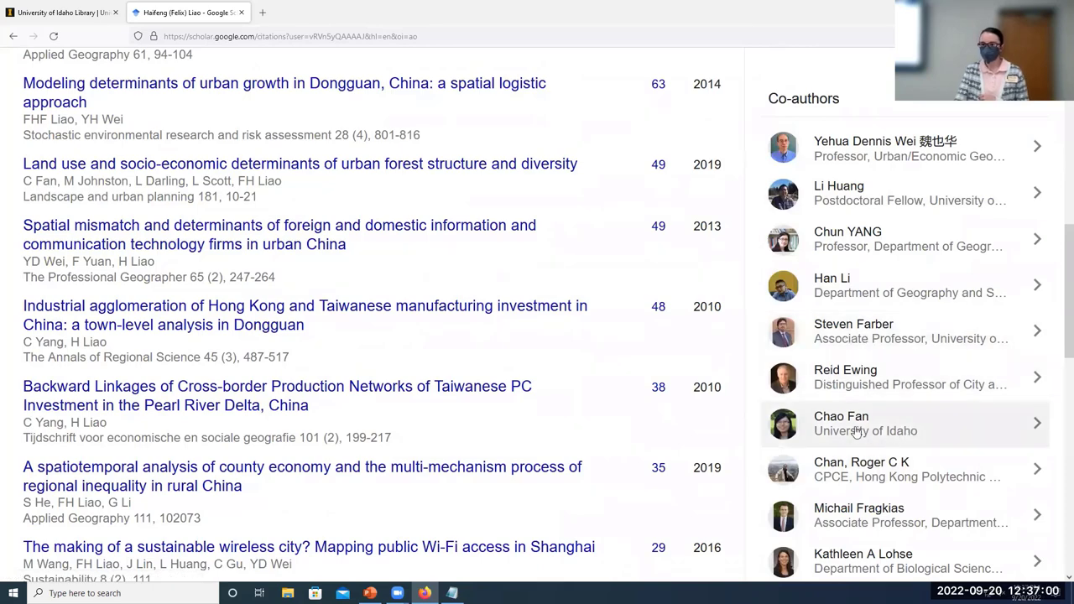
pyautogui.click(791, 429)
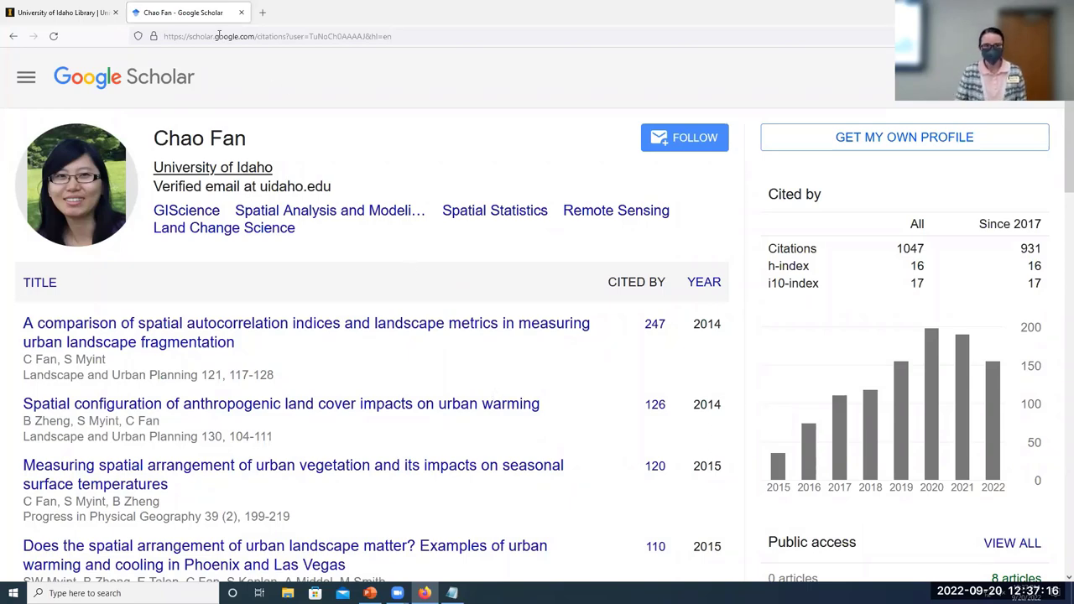
# - Open Web of Science in a new browser tab from the University of Idaho Library home page and switch to it
pyautogui.hotkey('ctrl', 'Tab')
pyautogui.rightClick(976, 311)
pyautogui.click(986, 321)
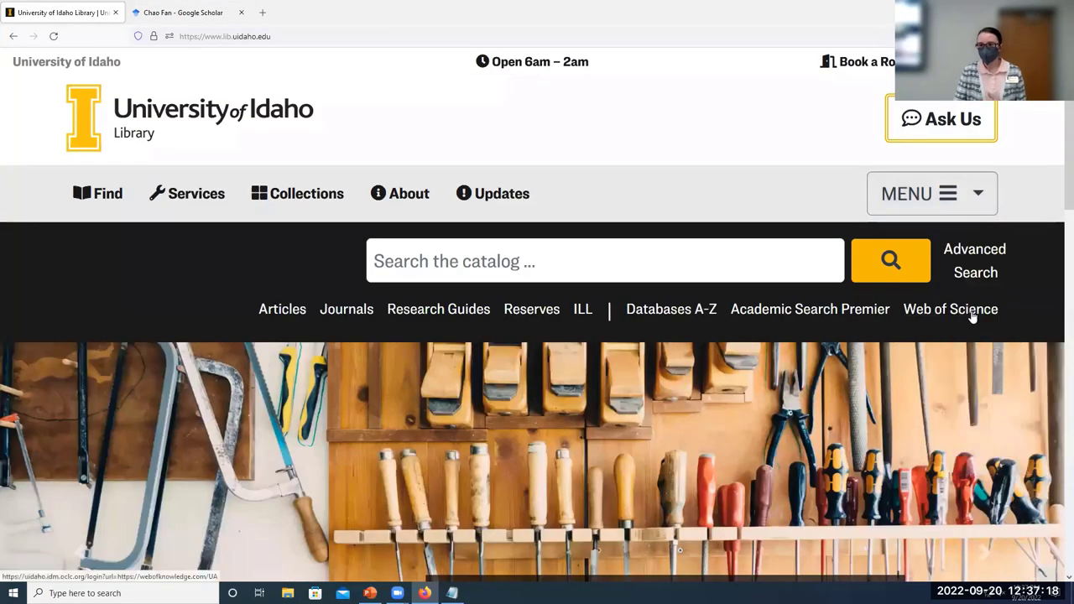
pyautogui.click(187, 12)
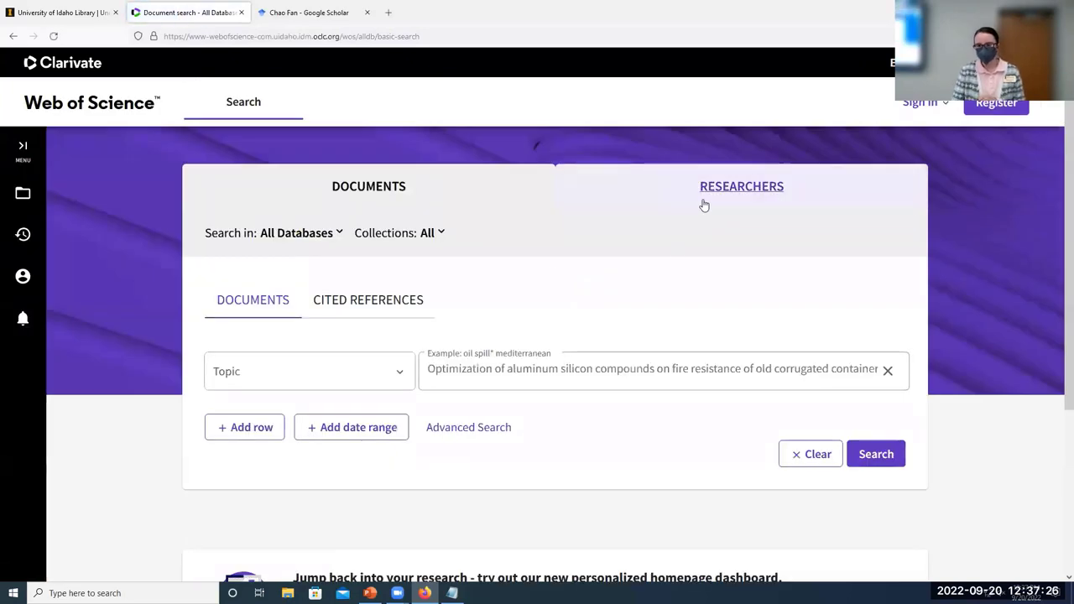
# - Run a researcher name search using the author's last name, chosen from the suggestions, and first name
pyautogui.click(729, 195)
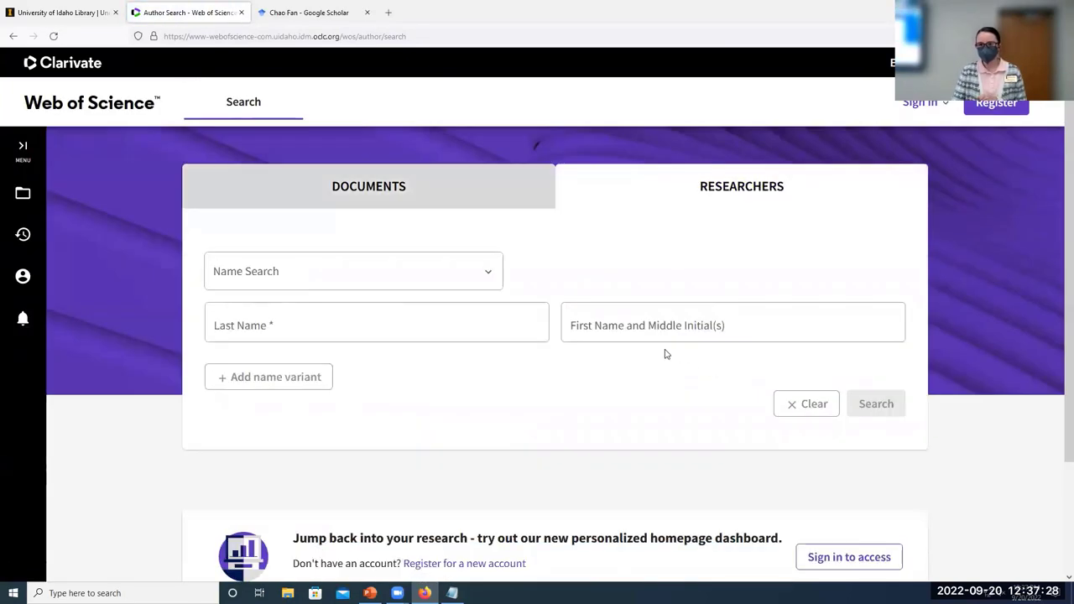
pyautogui.click(364, 322)
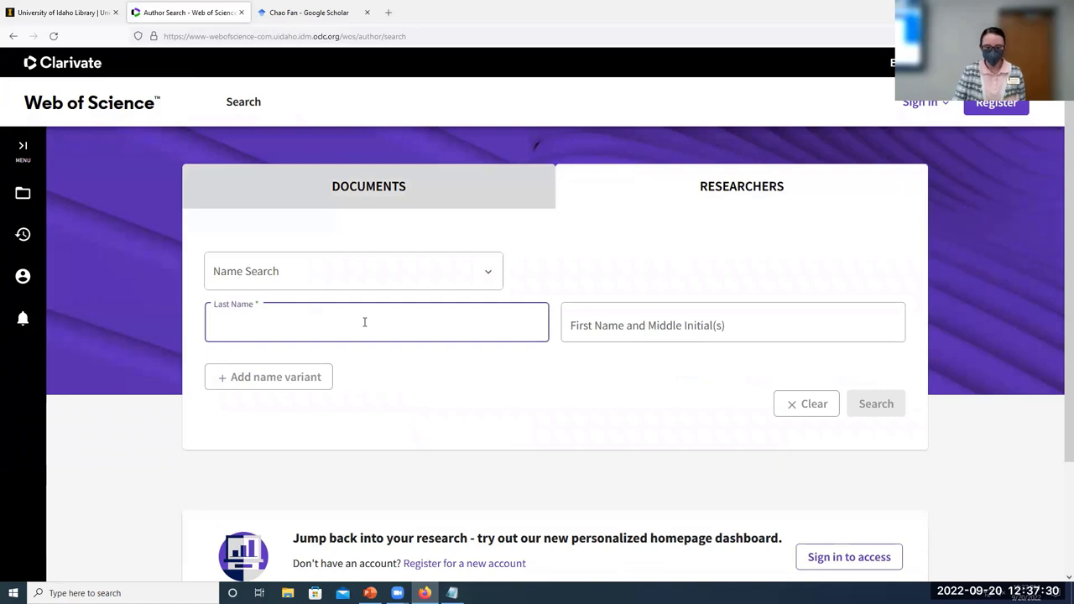
pyautogui.write('eitel')
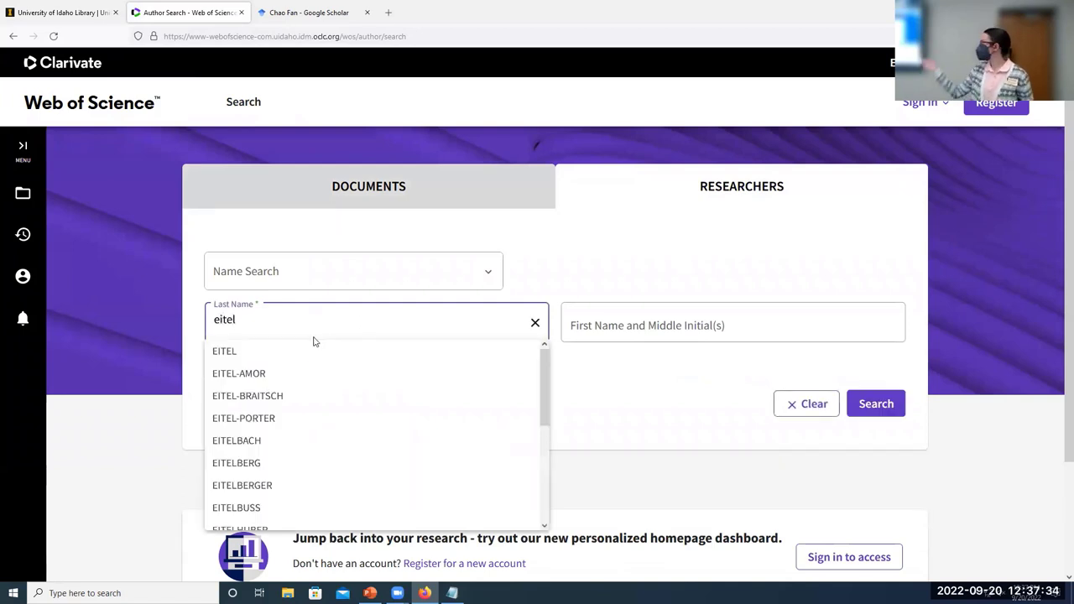
pyautogui.click(286, 350)
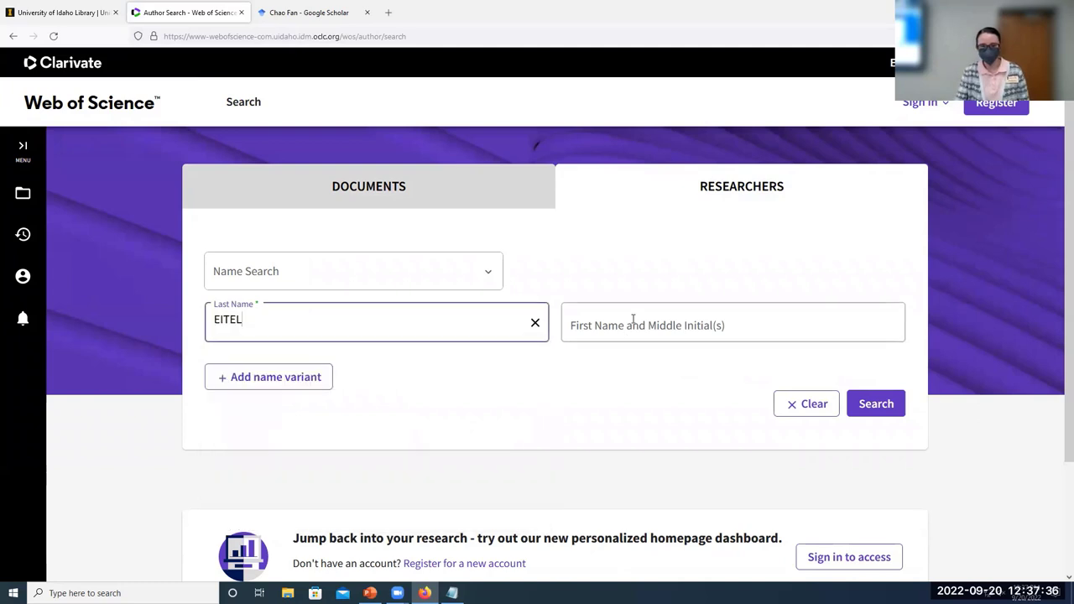
pyautogui.click(633, 319)
pyautogui.write('kal')
pyautogui.write('rla')
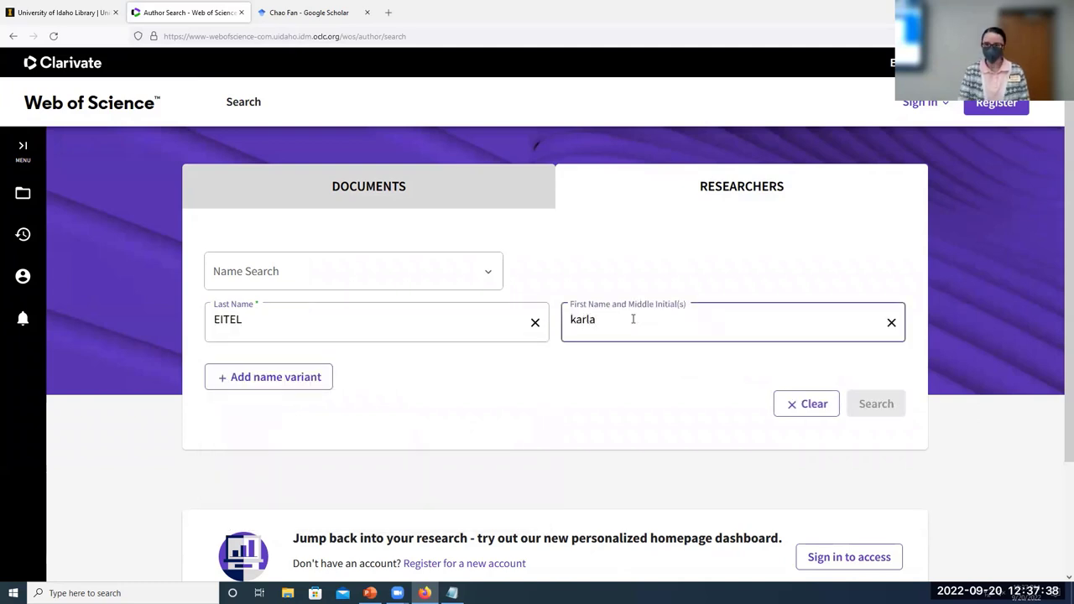
pyautogui.click(654, 356)
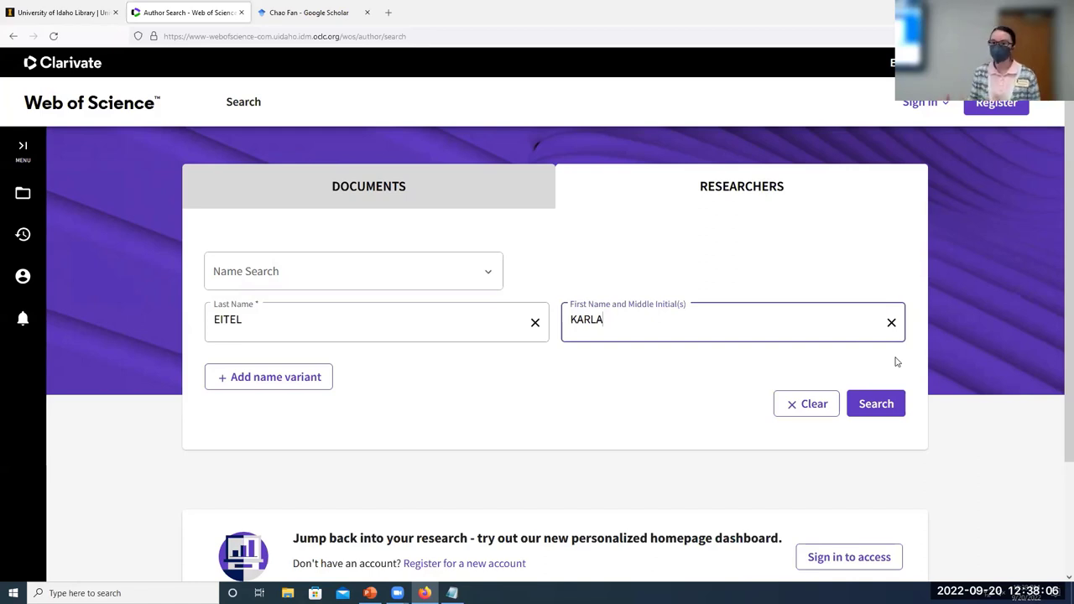
pyautogui.click(894, 403)
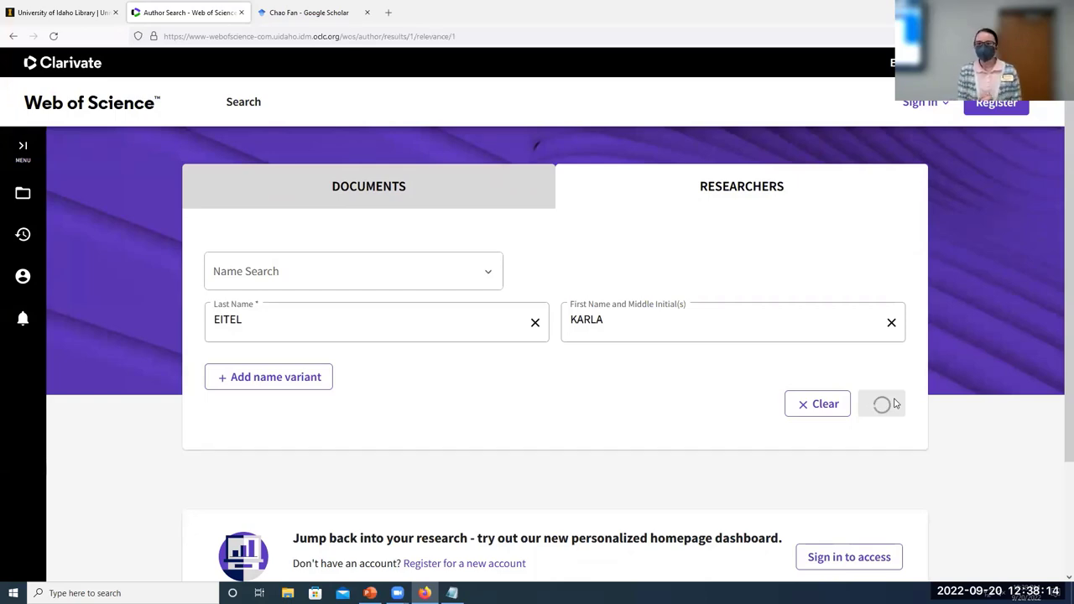
# - Compare the affiliations in the researcher results and open the author record affiliated with University of Idaho, Dept Nat Resources & Soc
pyautogui.scroll(-2, 830, 409)
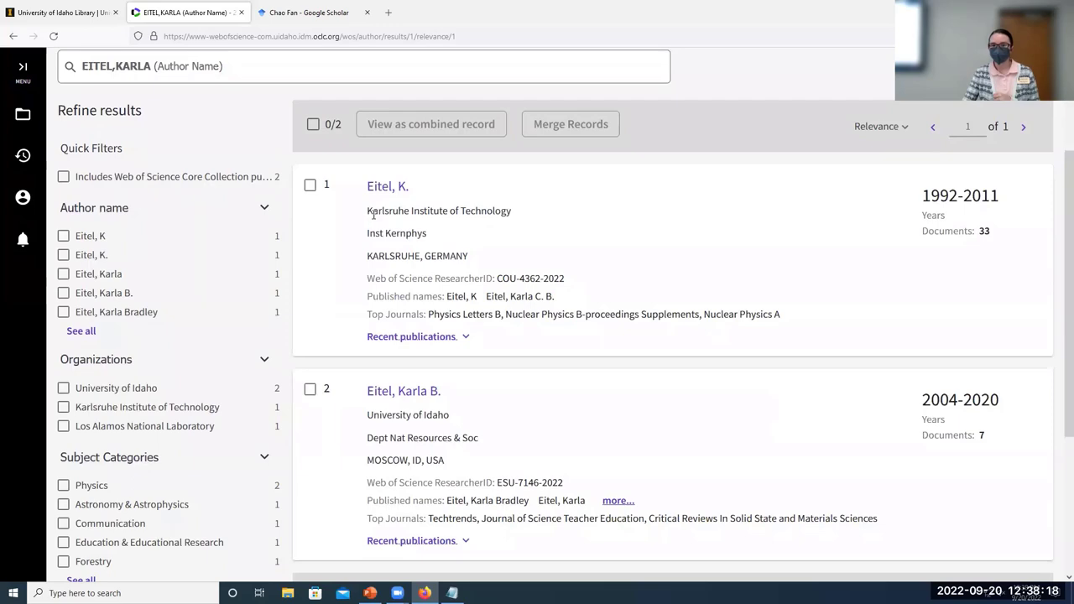
pyautogui.moveTo(373, 211); pyautogui.dragTo(513, 214)
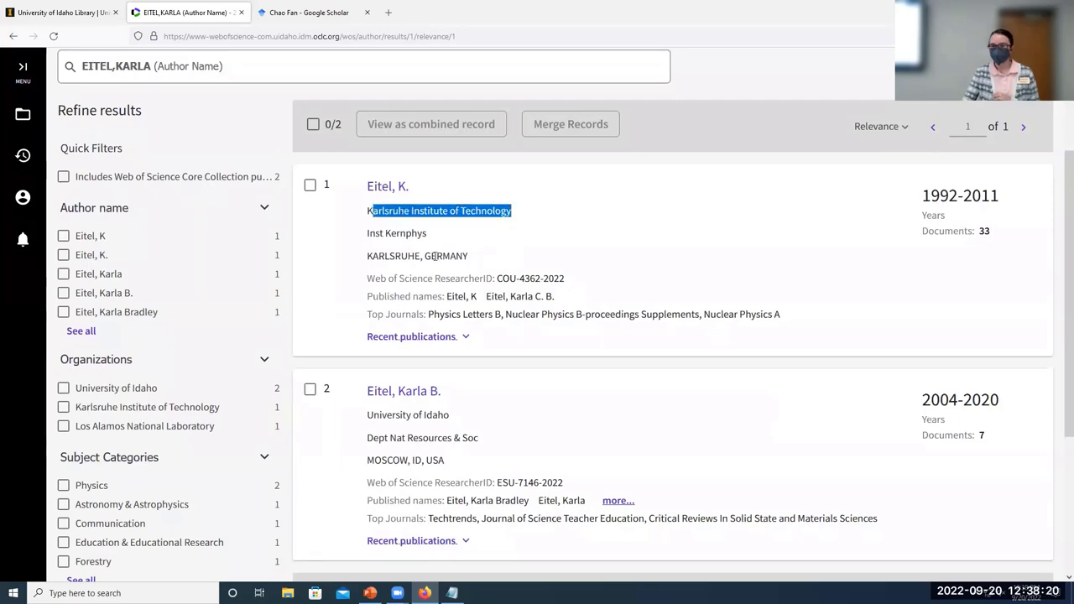
pyautogui.scroll(-2, 428, 252)
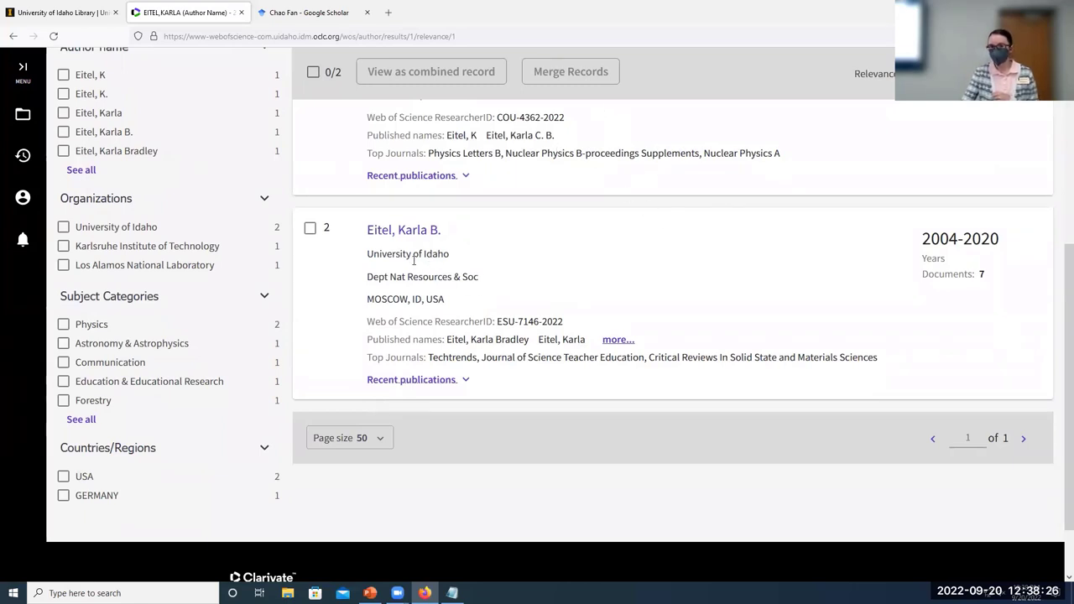
pyautogui.click(418, 233)
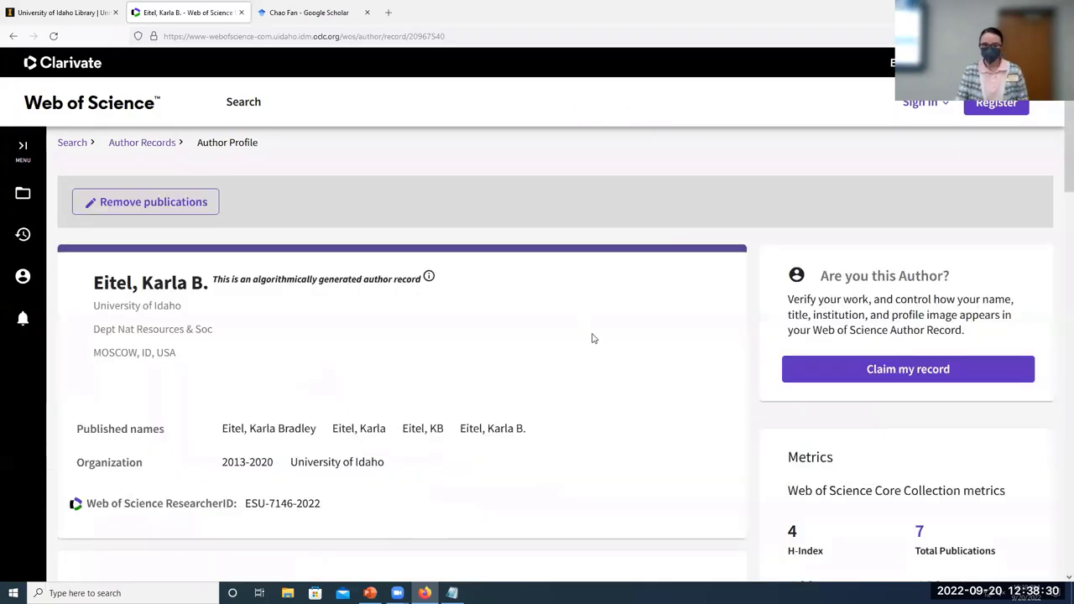
# - Look through the author's profile and publications, and display the publications as a set of results
pyautogui.scroll(-5, 619, 365)
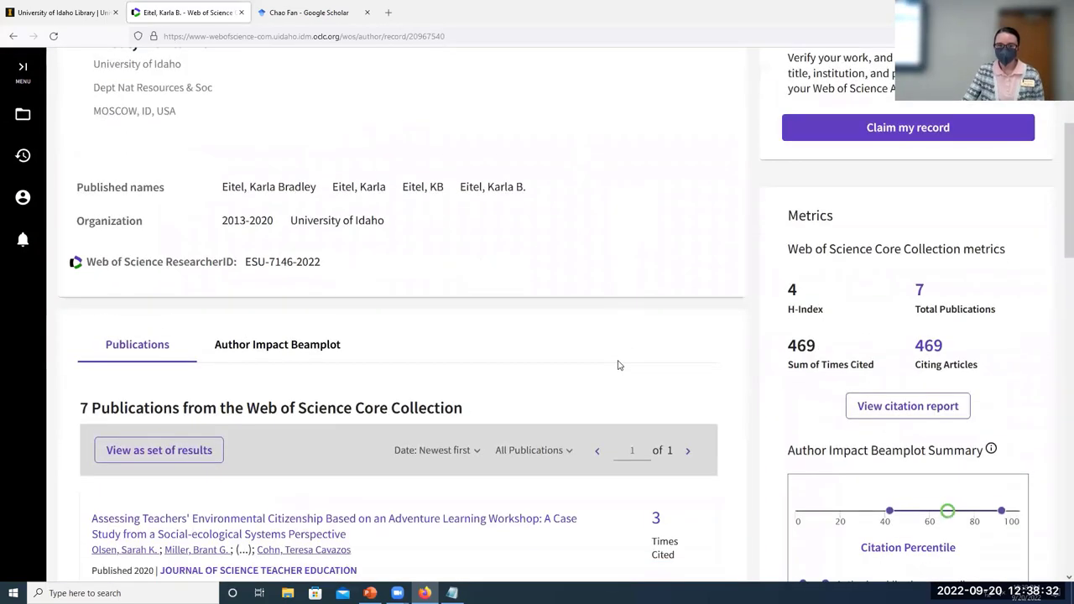
pyautogui.scroll(-2, 620, 361)
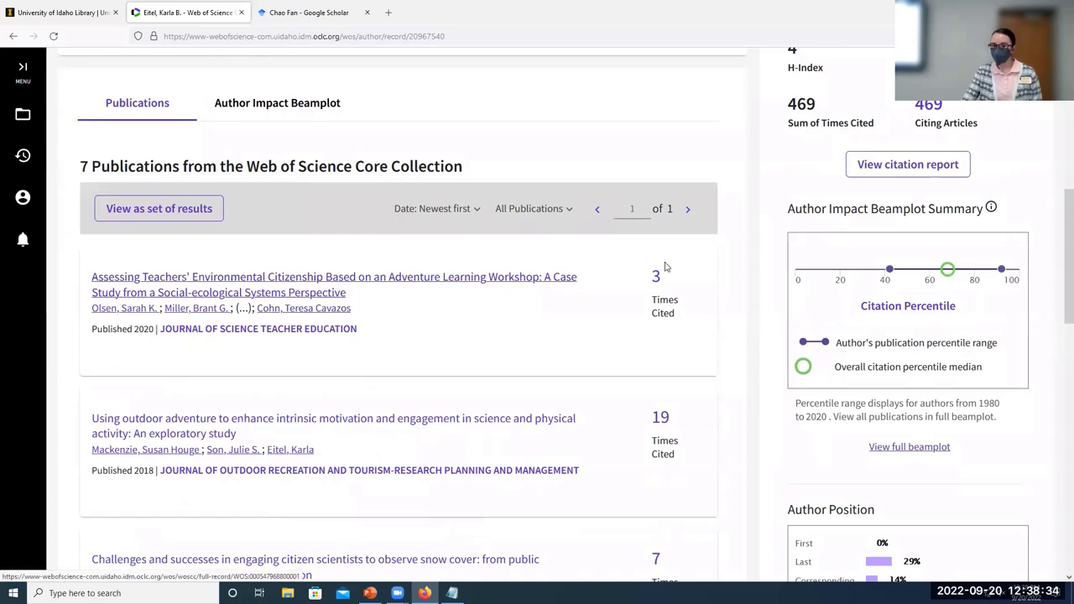
pyautogui.scroll(5, 660, 299)
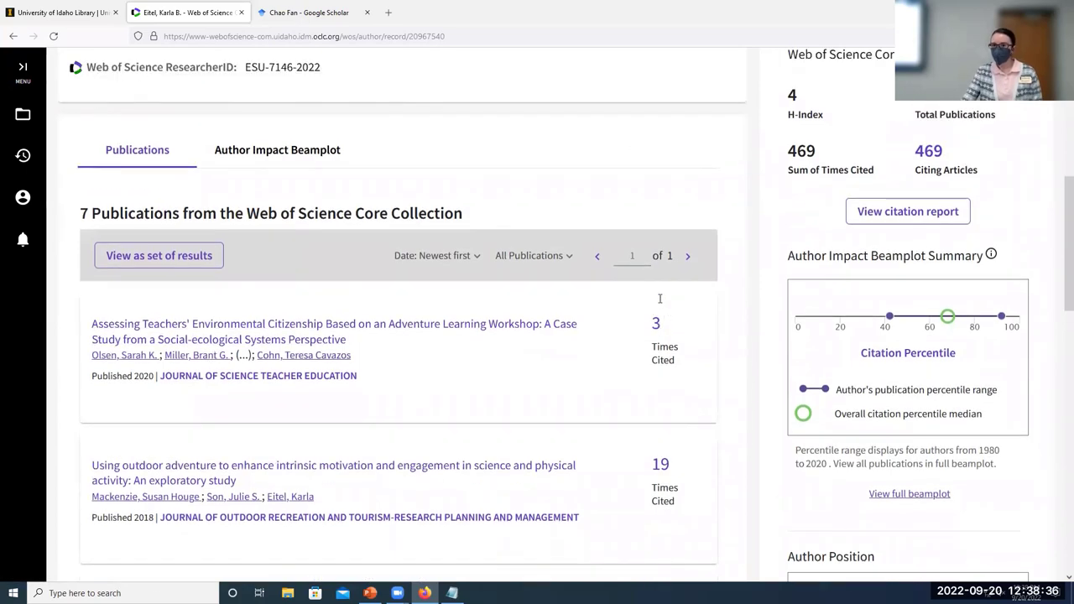
pyautogui.scroll(-2, 663, 314)
pyautogui.scroll(-2, 661, 315)
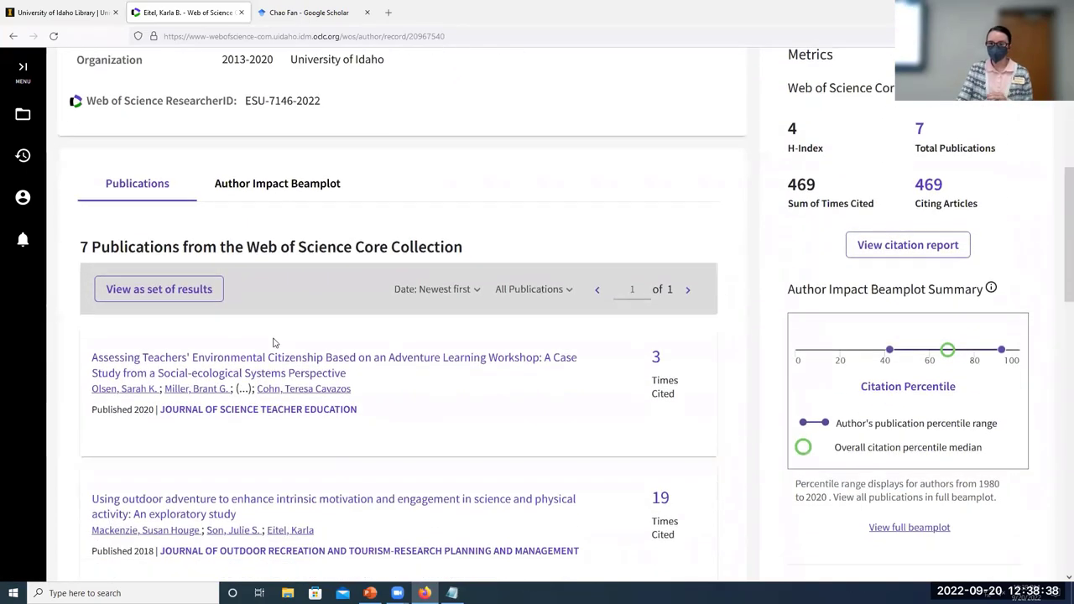
pyautogui.click(160, 290)
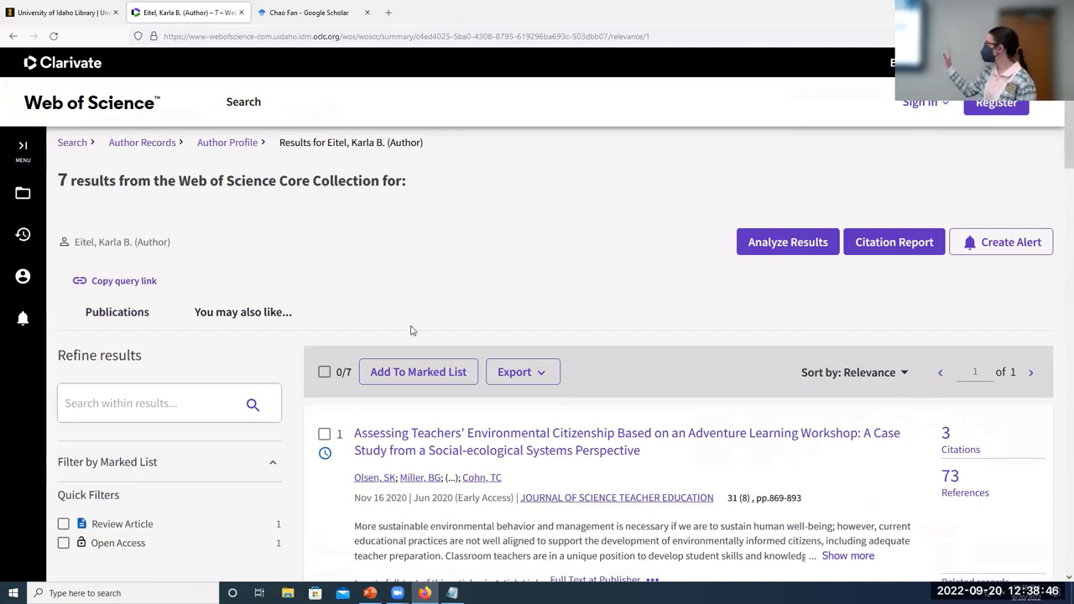
# - Analyze the author's publication results and group the analysis by Authors
pyautogui.click(767, 245)
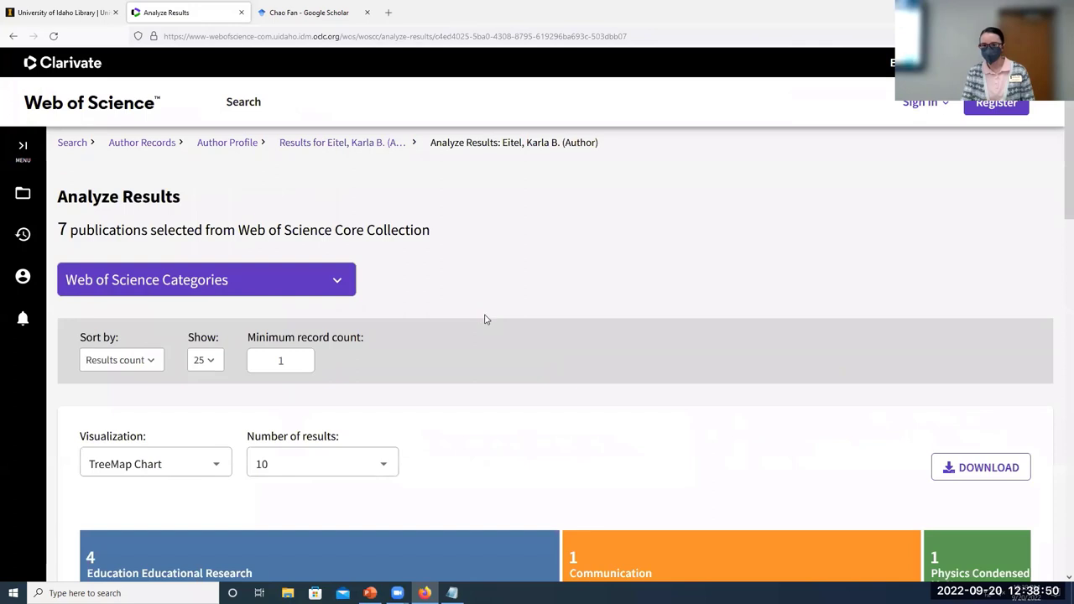
pyautogui.scroll(-3, 478, 315)
pyautogui.moveTo(484, 319)
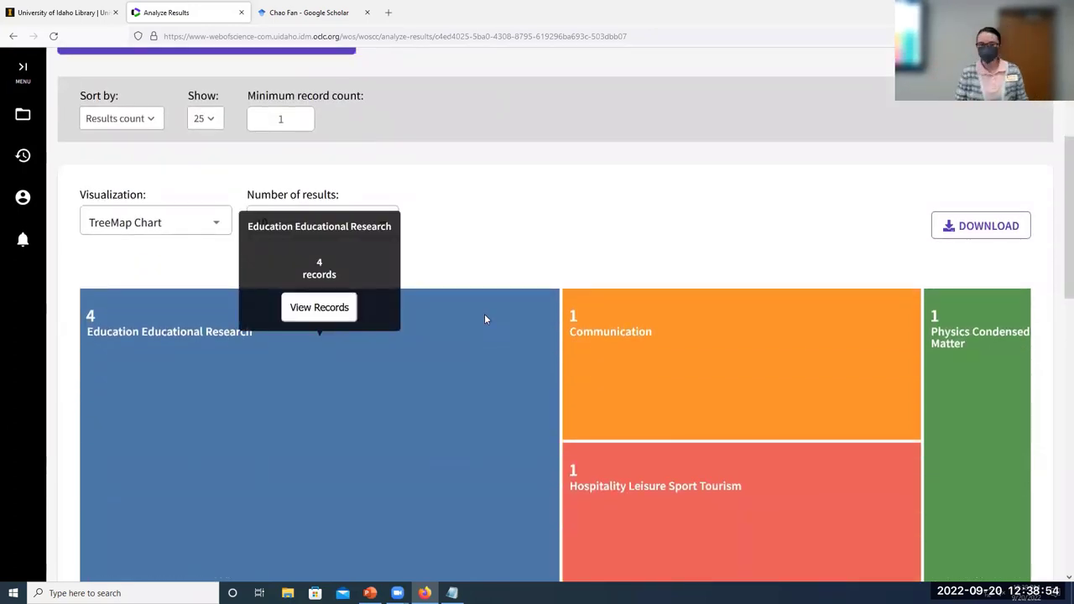
pyautogui.scroll(3, 497, 306)
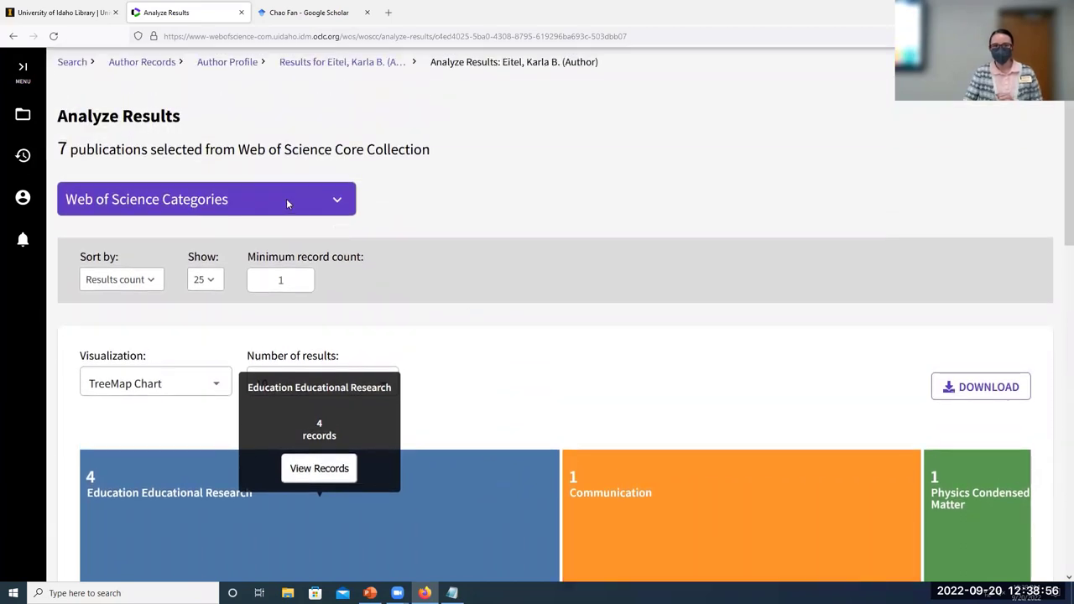
pyautogui.click(286, 198)
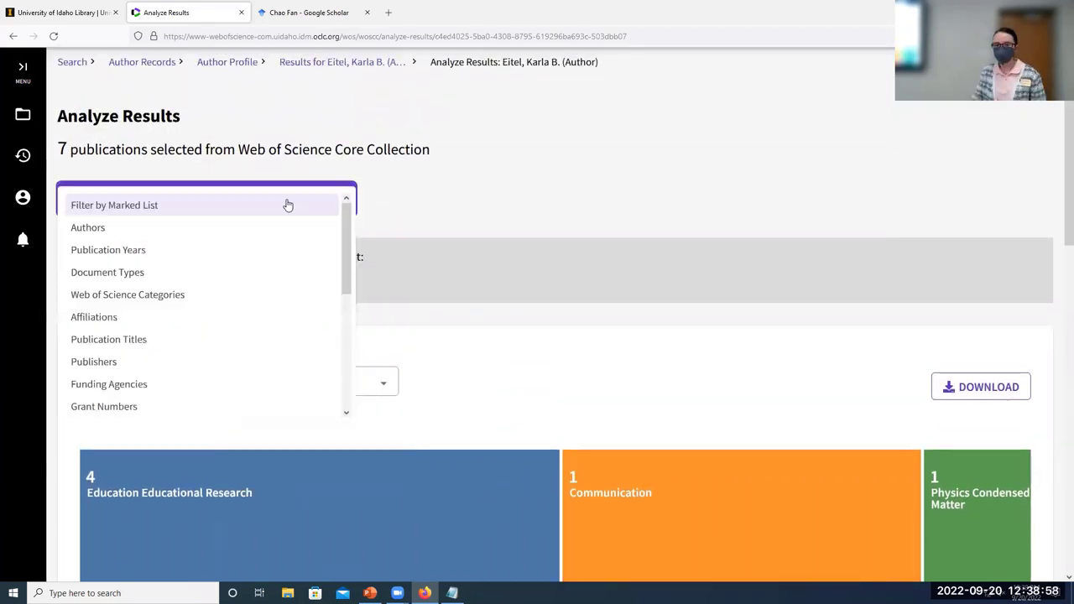
pyautogui.click(115, 228)
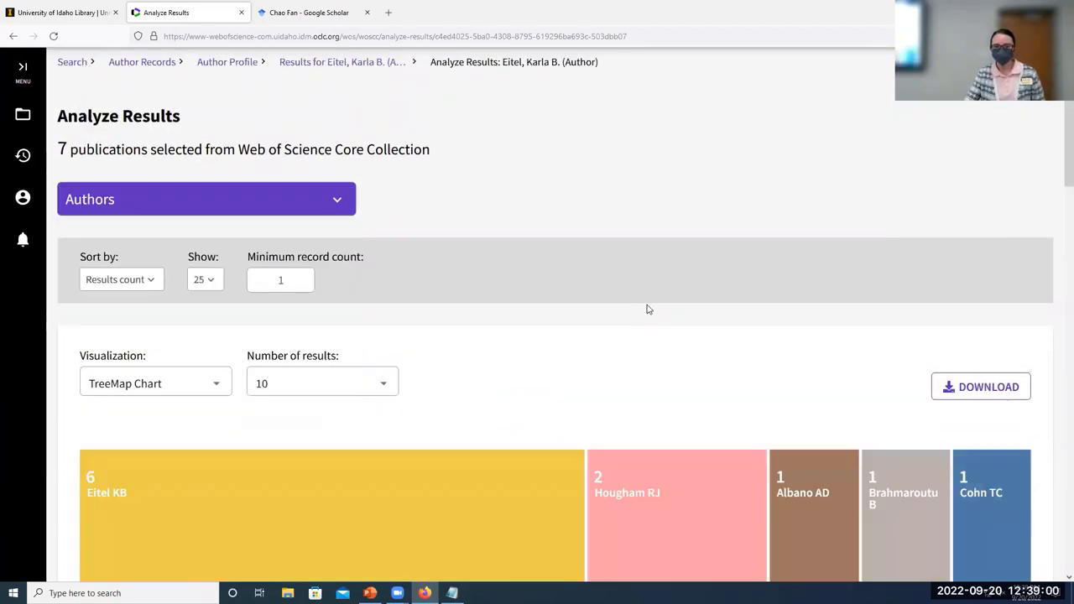
# - Examine the authors treemap chart and view the records shared with the most frequent co-author
pyautogui.scroll(-1, 646, 310)
pyautogui.scroll(-3, 647, 309)
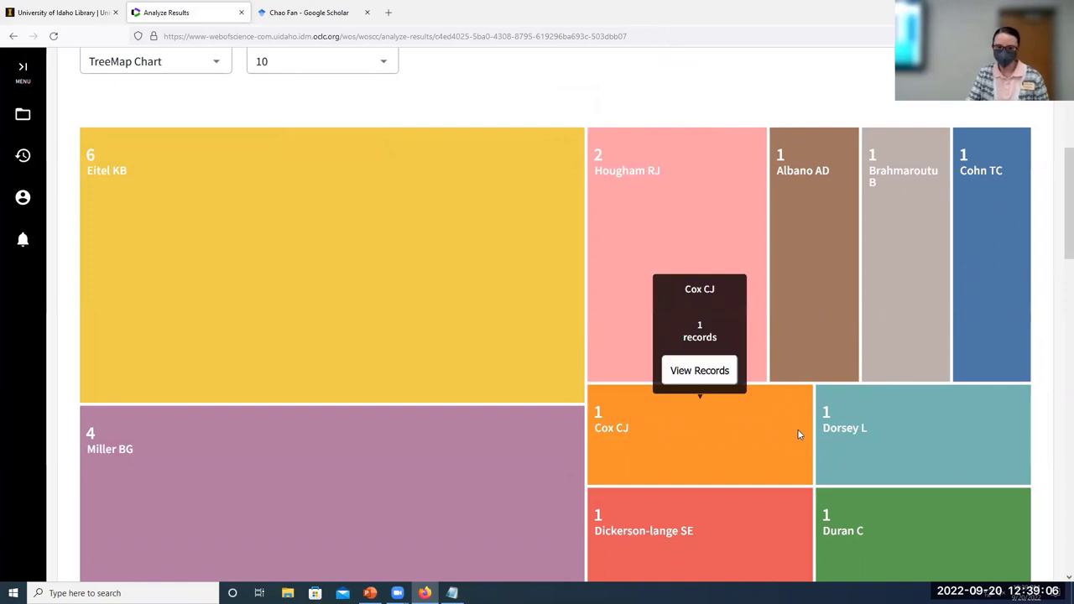
pyautogui.scroll(-1, 799, 435)
pyautogui.scroll(-3, 319, 317)
pyautogui.moveTo(319, 316)
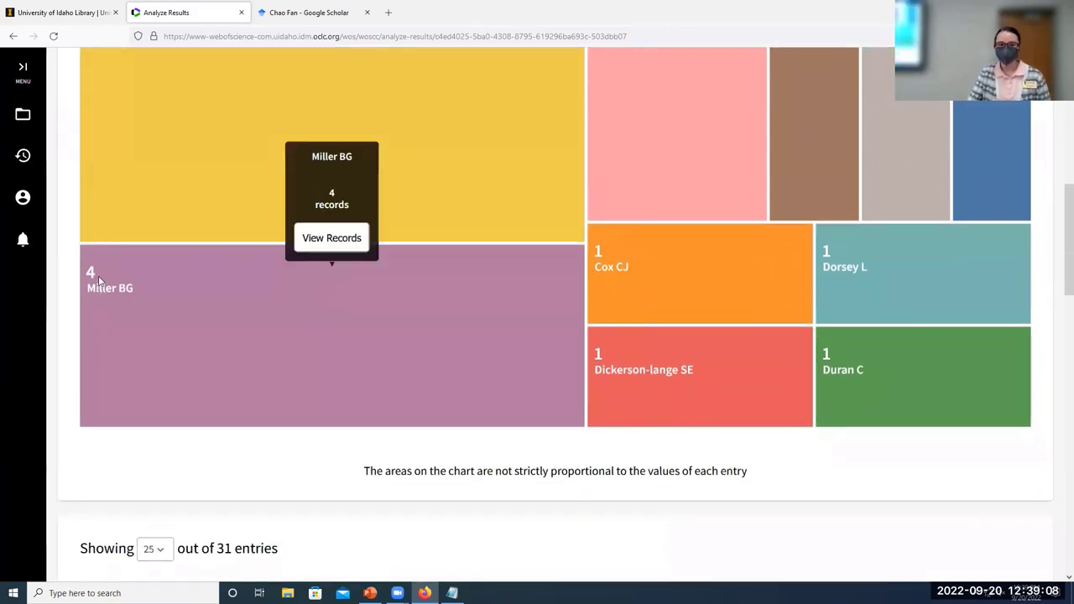
pyautogui.click(331, 237)
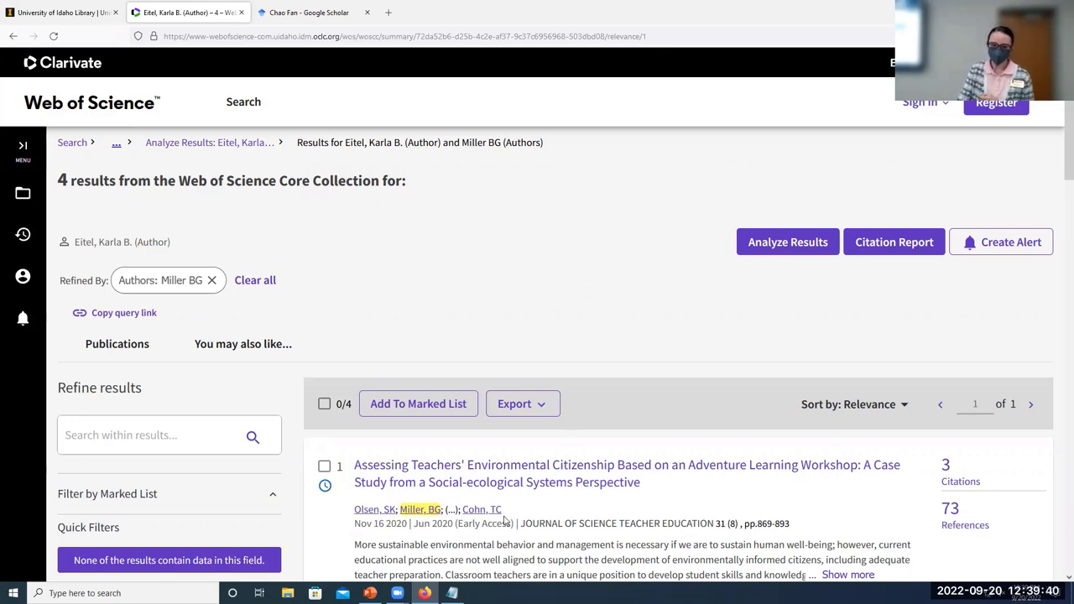
# - Switch to the PowerPoint presentation, start the slide show from the current slide and advance to "Tip 3: Saving searches and setting alerts"
pyautogui.click(370, 593)
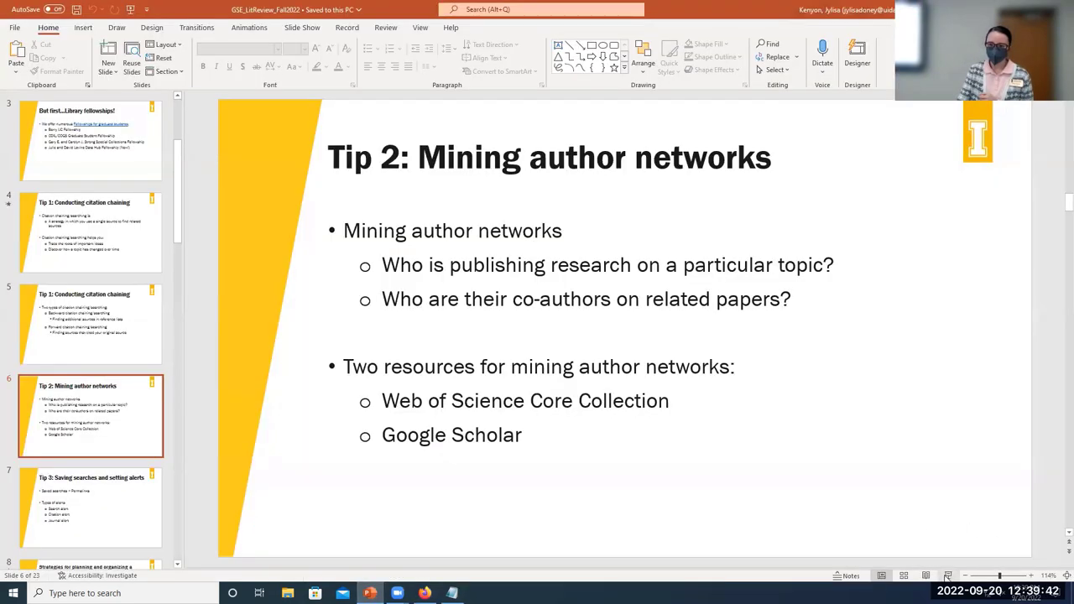
pyautogui.click(948, 577)
pyautogui.press('Right')
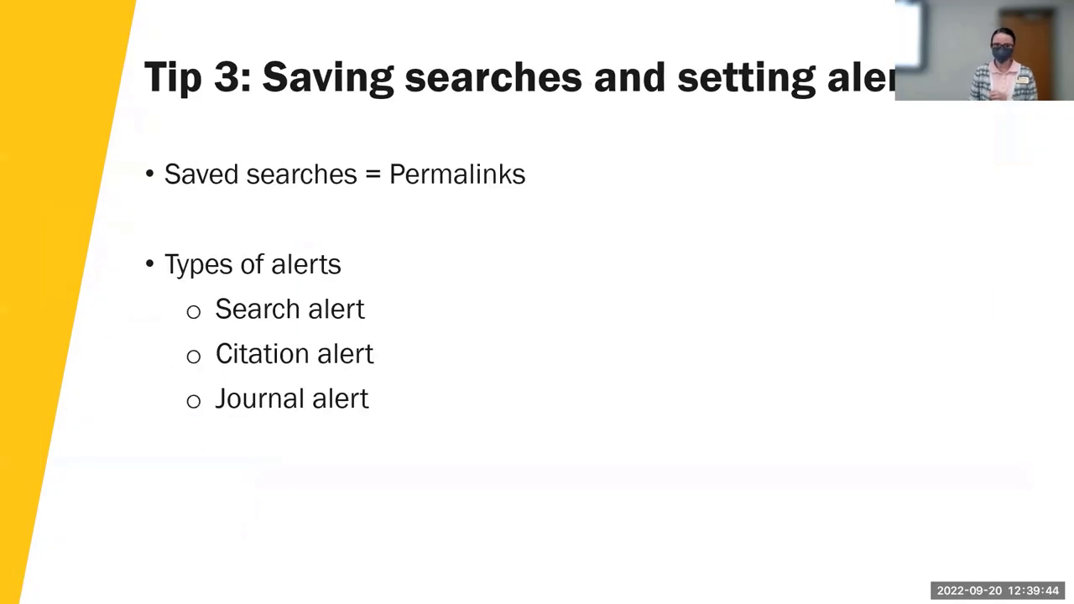
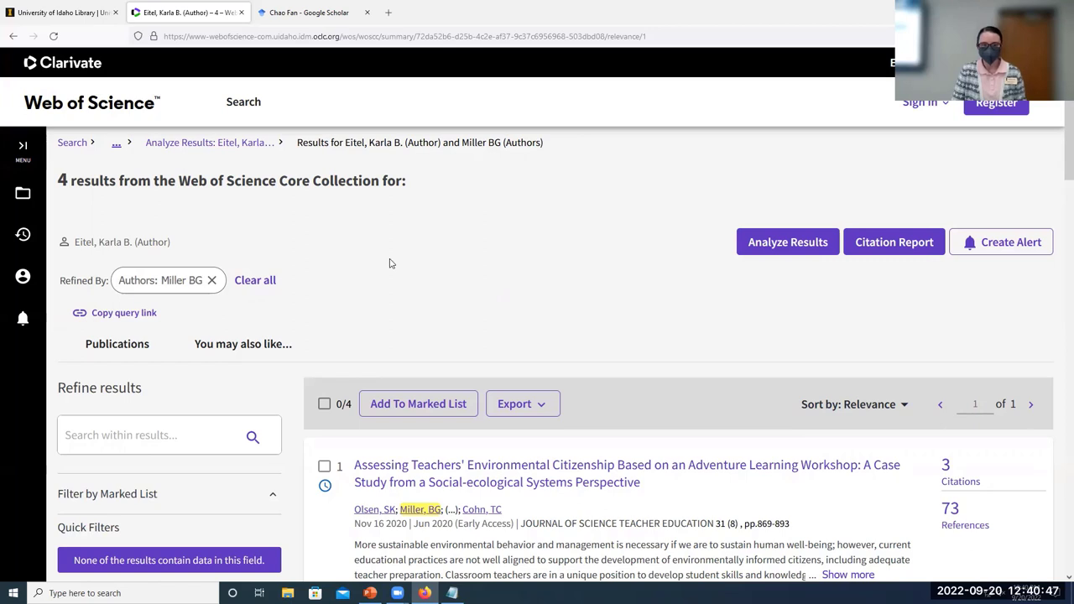
# - Return to the document search and run a topic search in All Databases for "raman AND imaging AND cells"
pyautogui.click(77, 142)
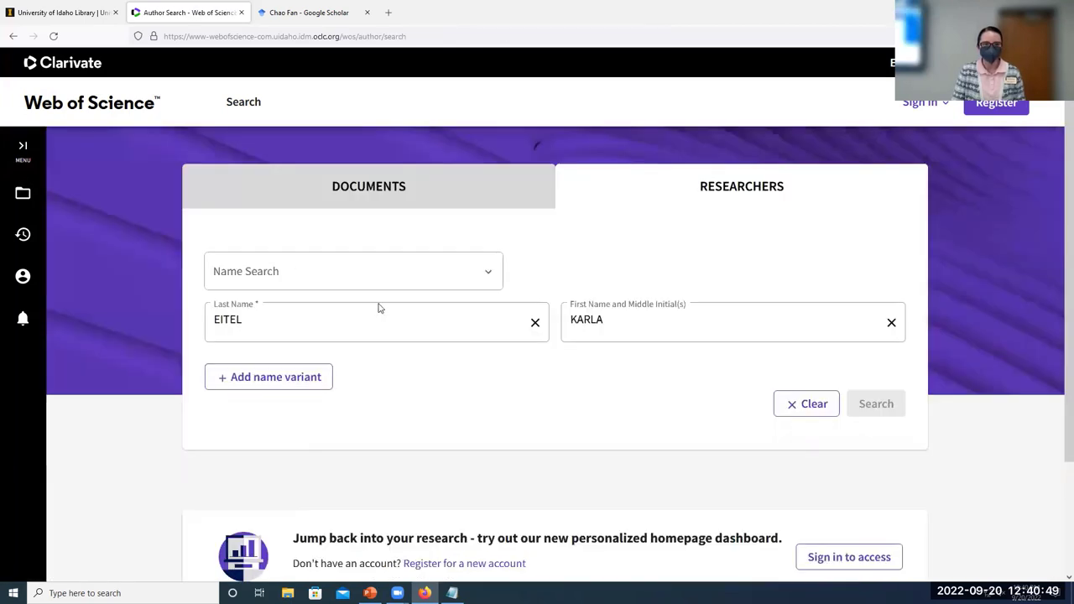
pyautogui.click(403, 208)
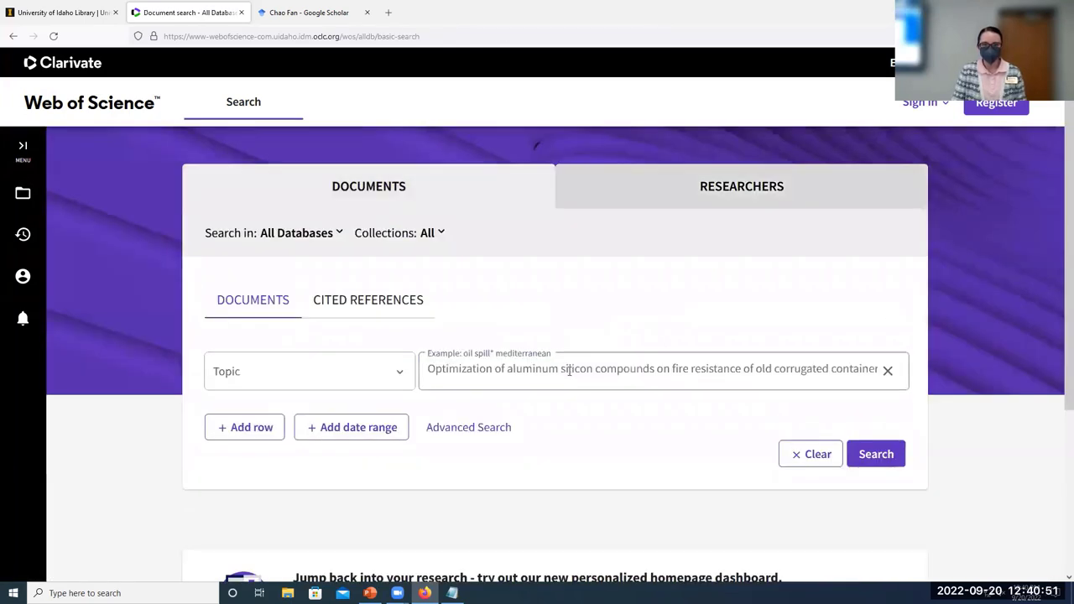
pyautogui.click(887, 370)
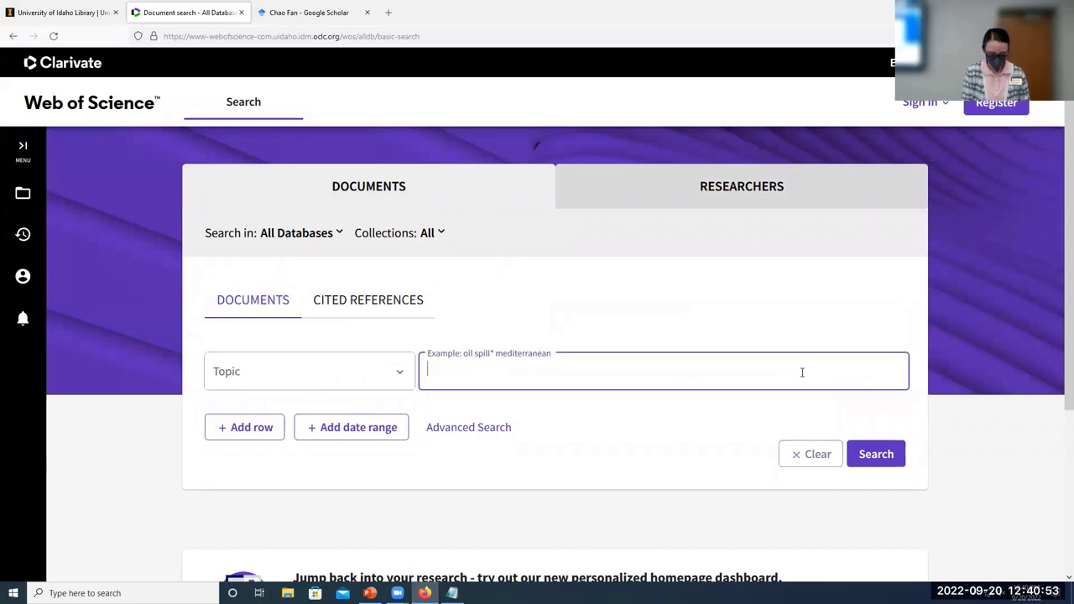
pyautogui.write('raman A')
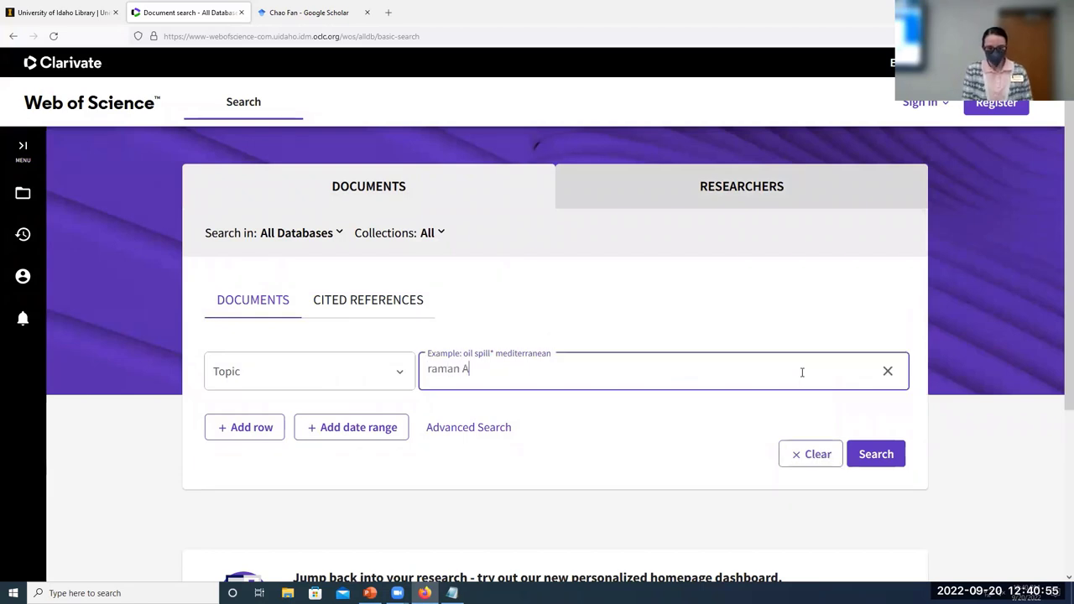
pyautogui.write('ND imaging AND cells')
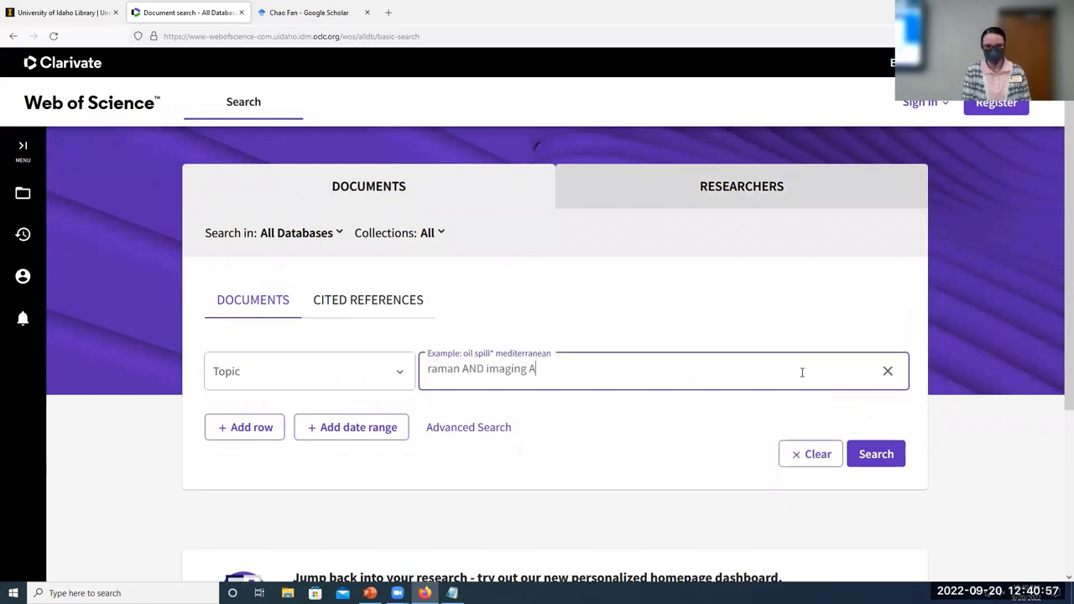
pyautogui.press('Return')
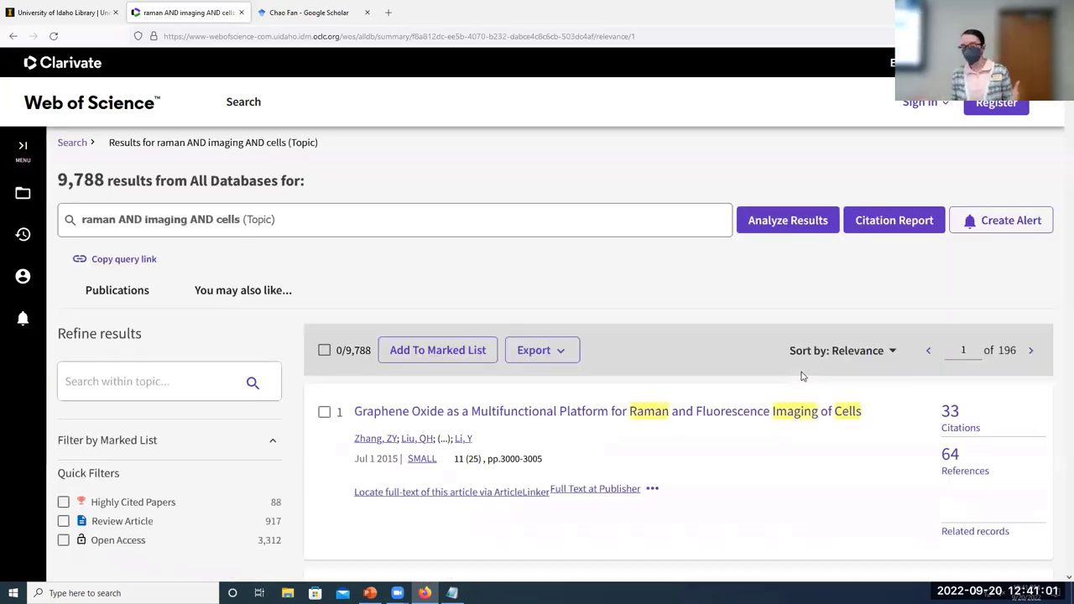
# - Highlight the web address of the search results page to point out the link to the search
pyautogui.click(566, 35)
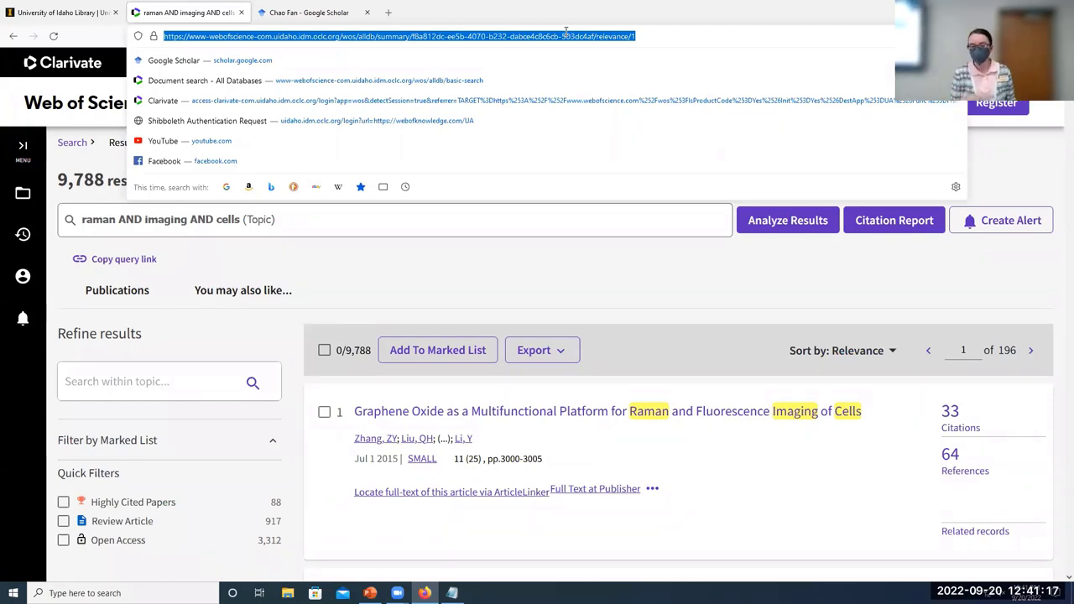
pyautogui.click(627, 273)
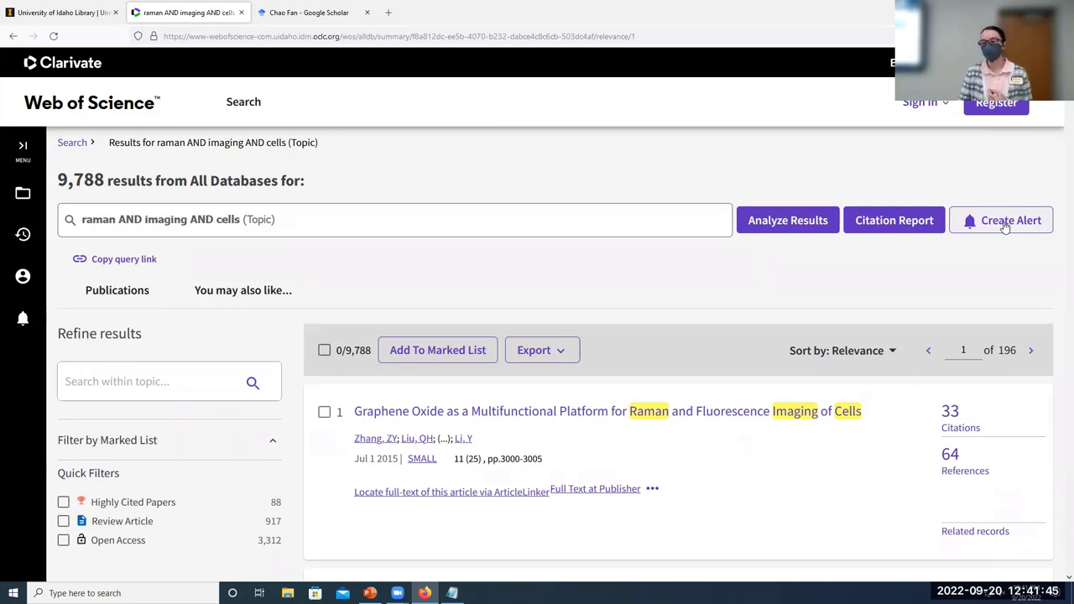
# - Start creating an alert for the search and point out the e-mail address and password fields on the sign-in page
pyautogui.click(1005, 223)
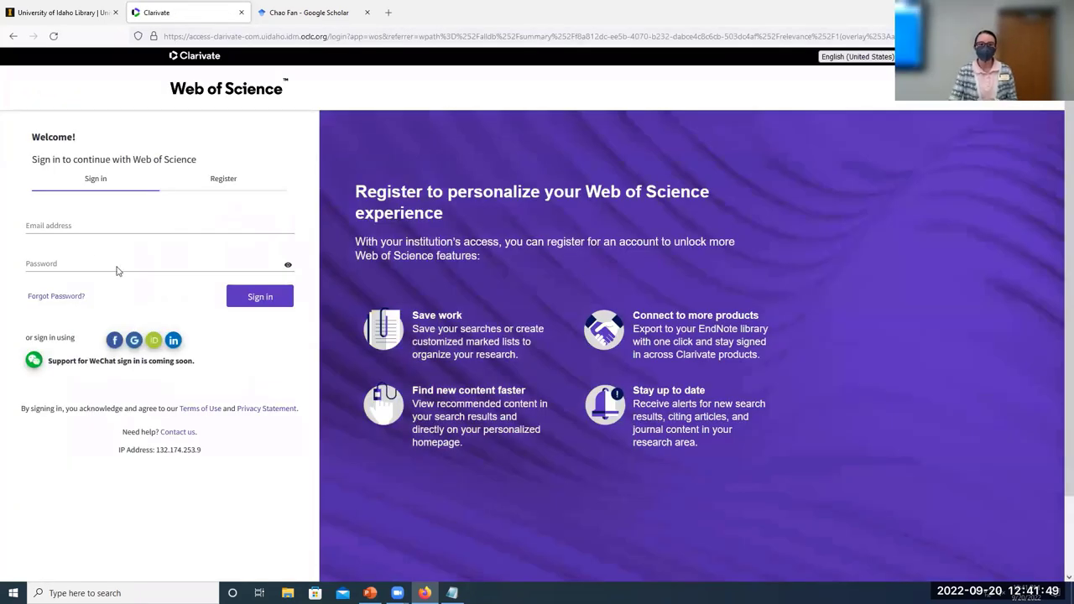
pyautogui.click(104, 225)
pyautogui.click(83, 265)
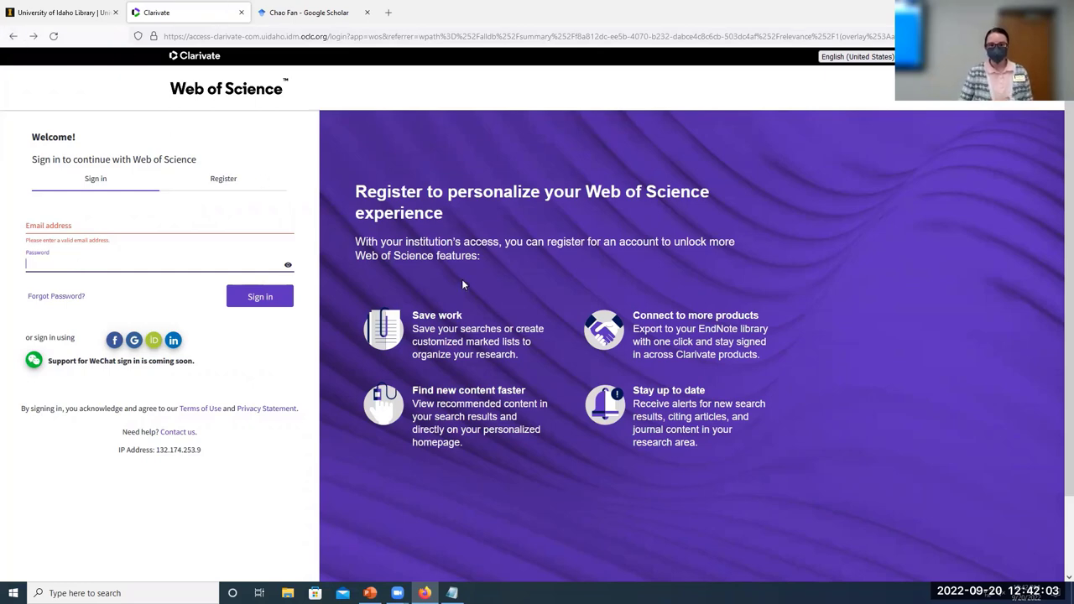
# - Leave the sign-in page, rerun the "raman AND imaging AND cells" topic search, and open the first article's record on graphene oxide
pyautogui.click(13, 36)
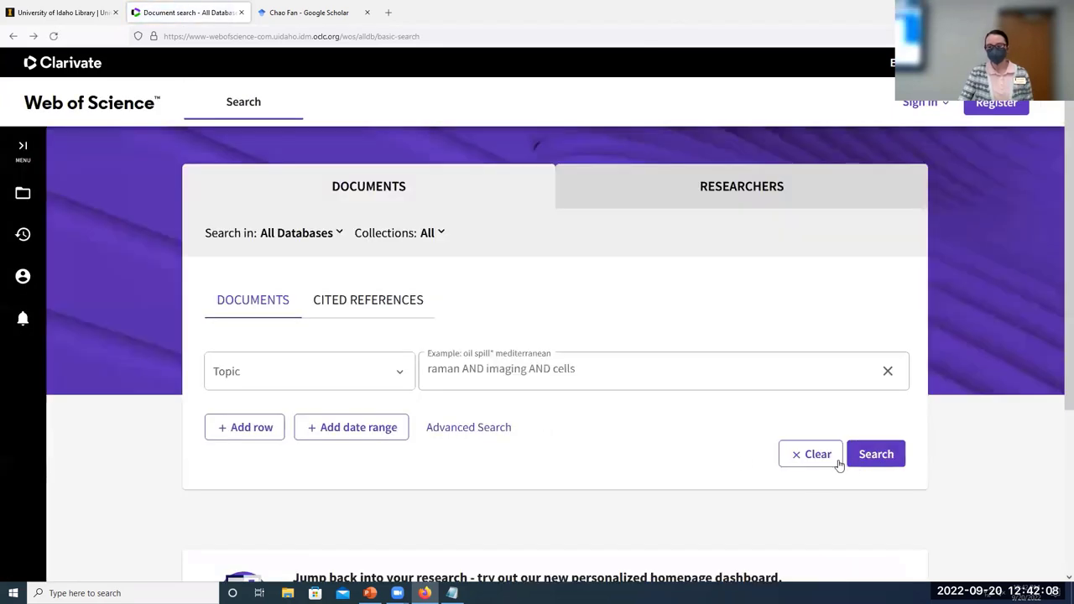
pyautogui.click(847, 461)
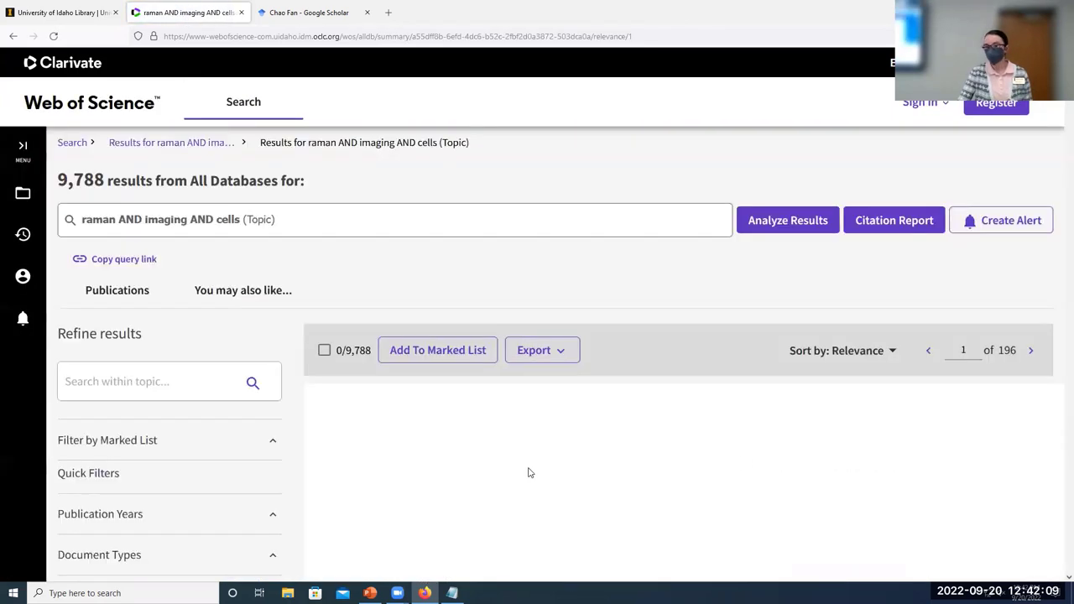
pyautogui.scroll(-1, 732, 482)
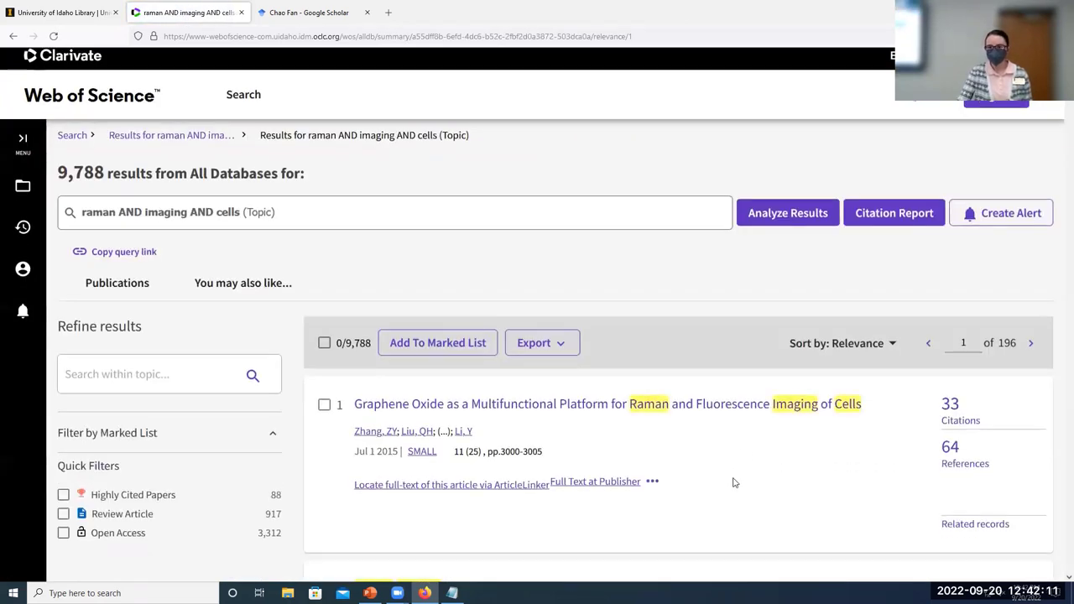
pyautogui.scroll(-1, 732, 482)
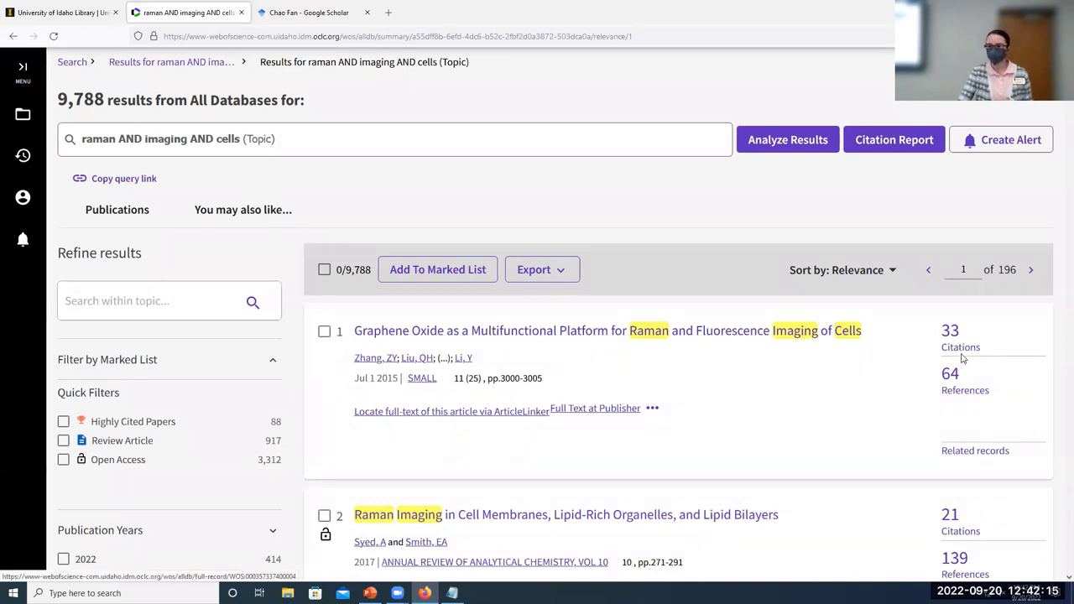
pyautogui.click(847, 333)
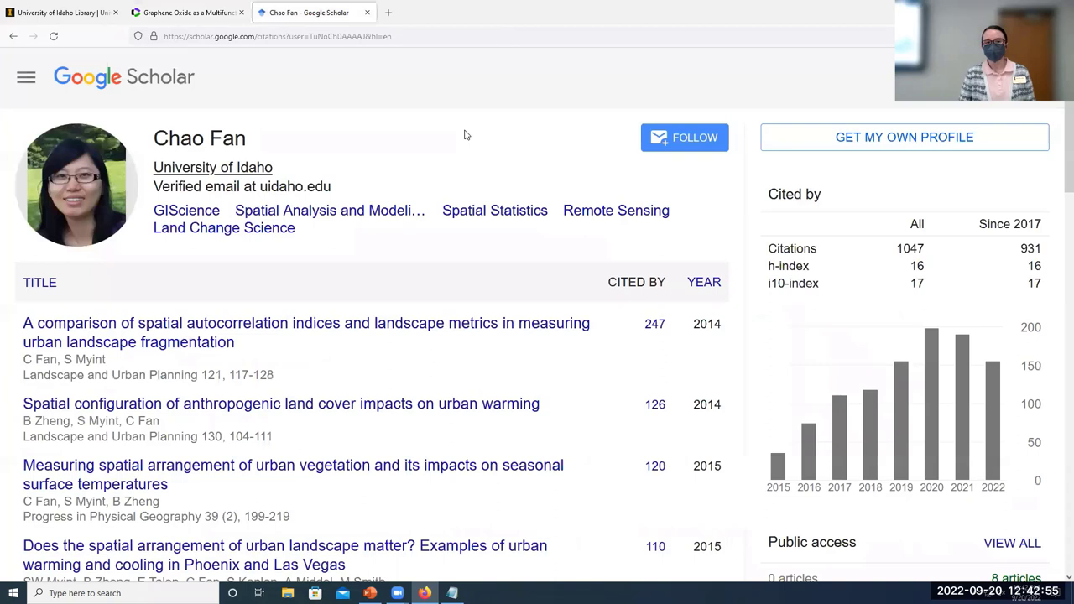
# - Switch to the Google Scholar author profile page and load the Google Scholar home page in its place
pyautogui.click(306, 12)
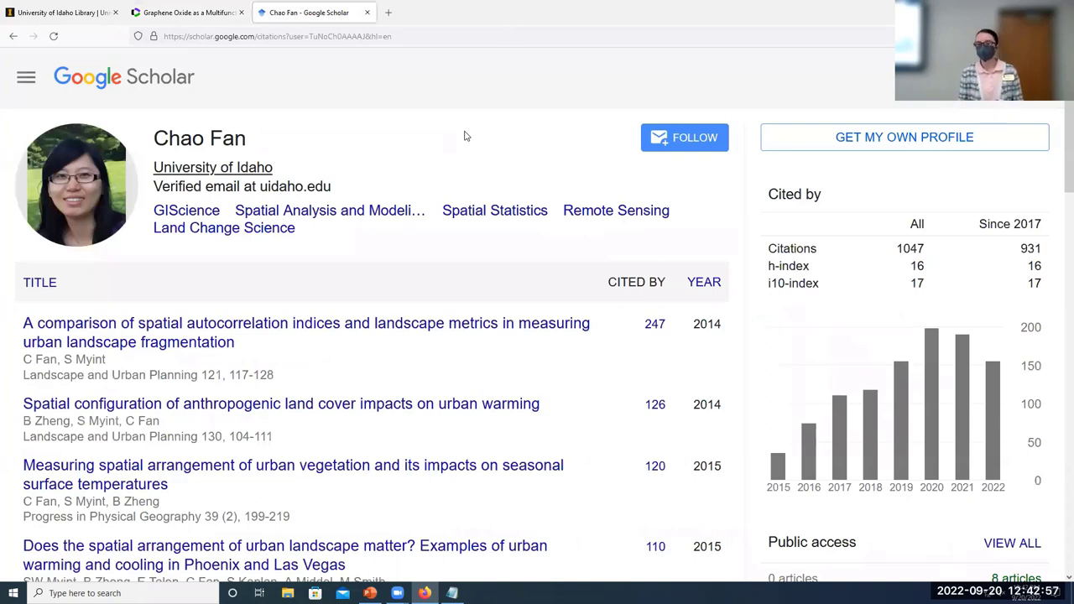
pyautogui.click(350, 38)
pyautogui.write('s')
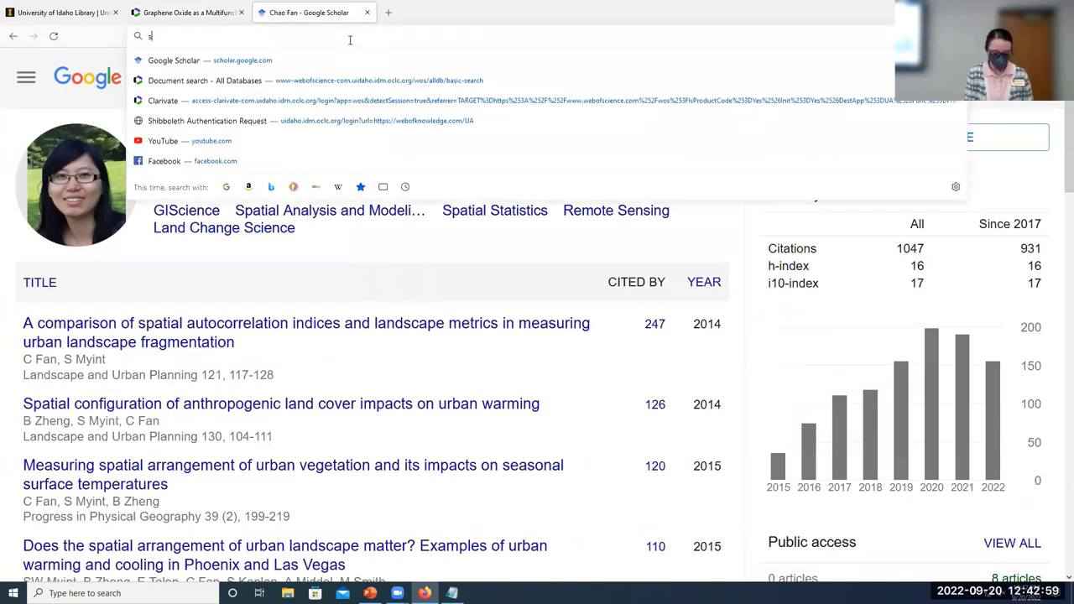
pyautogui.write('chol')
pyautogui.press('Return')
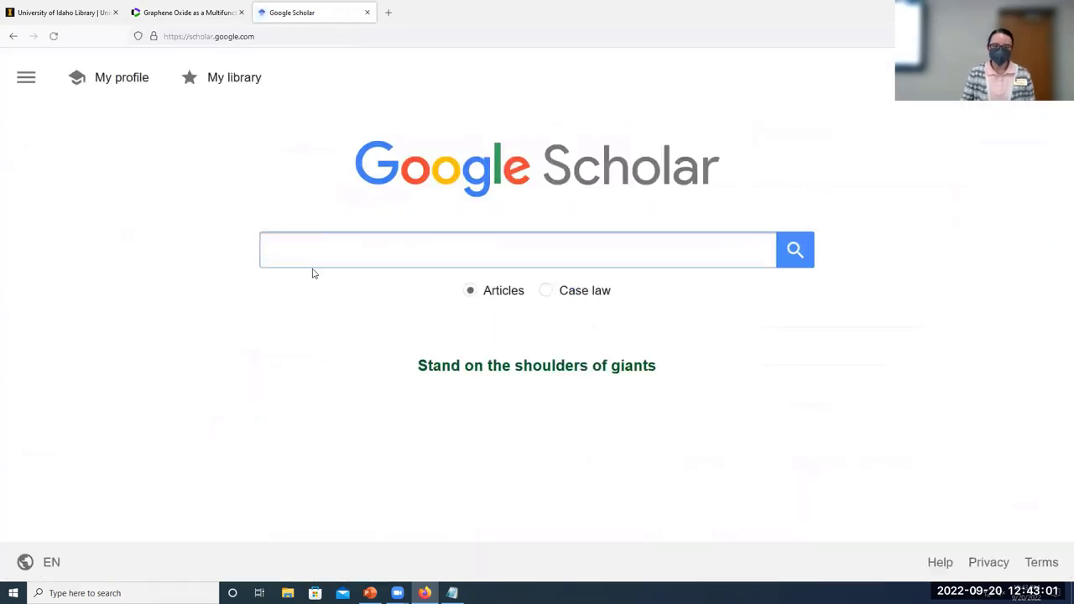
pyautogui.write('bre')
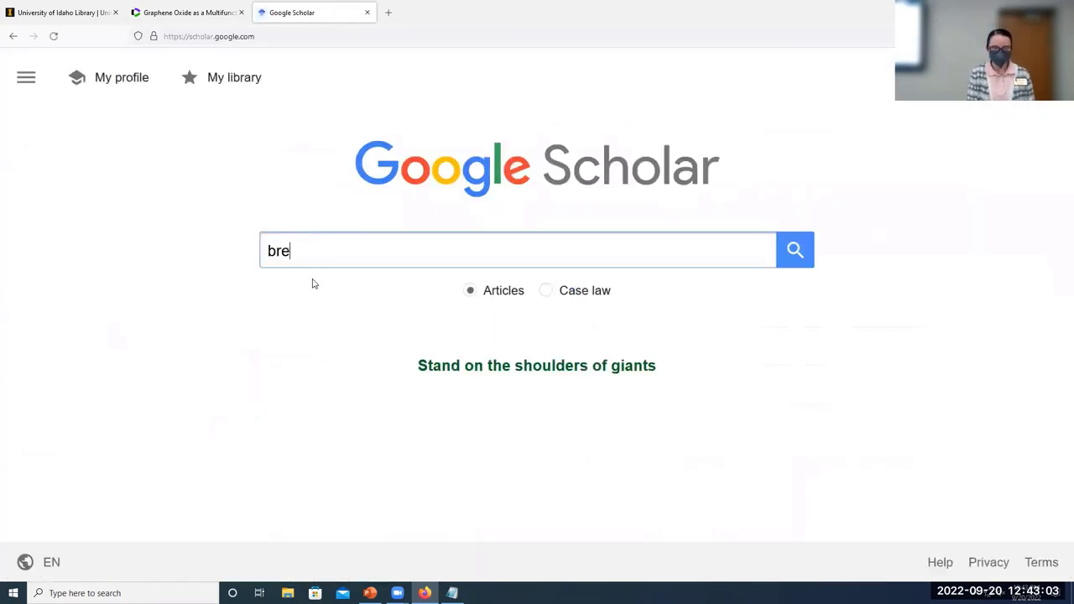
pyautogui.press('BackSpace')
pyautogui.press('BackSpace')
pyautogui.press('BackSpace')
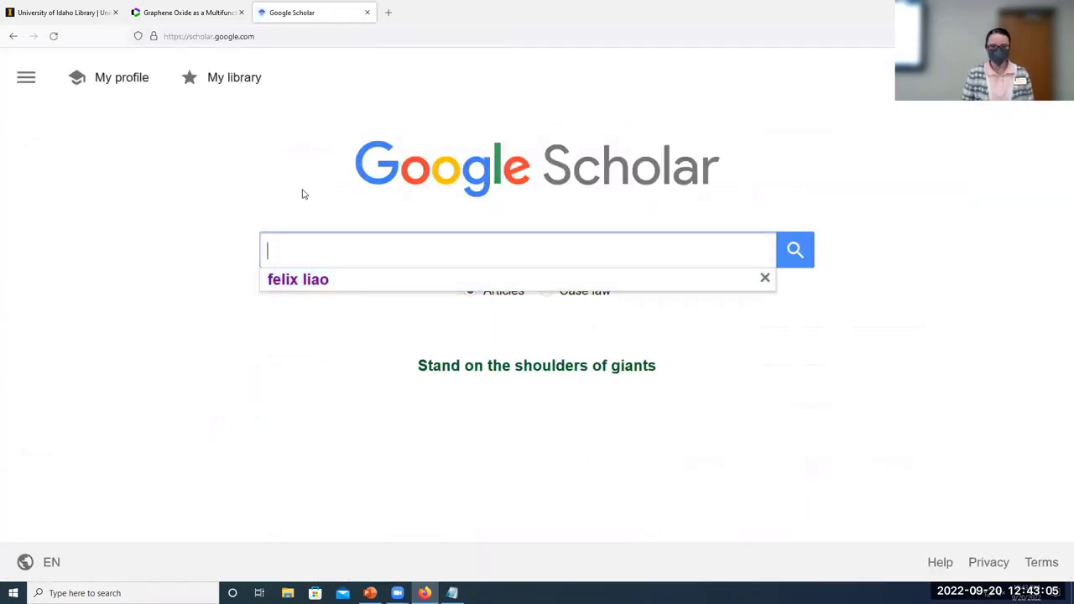
# - Search Google Scholar for "women superheros stereotypes" and accept the suggested spelling "women superheroes stereotypes"
pyautogui.write('women ')
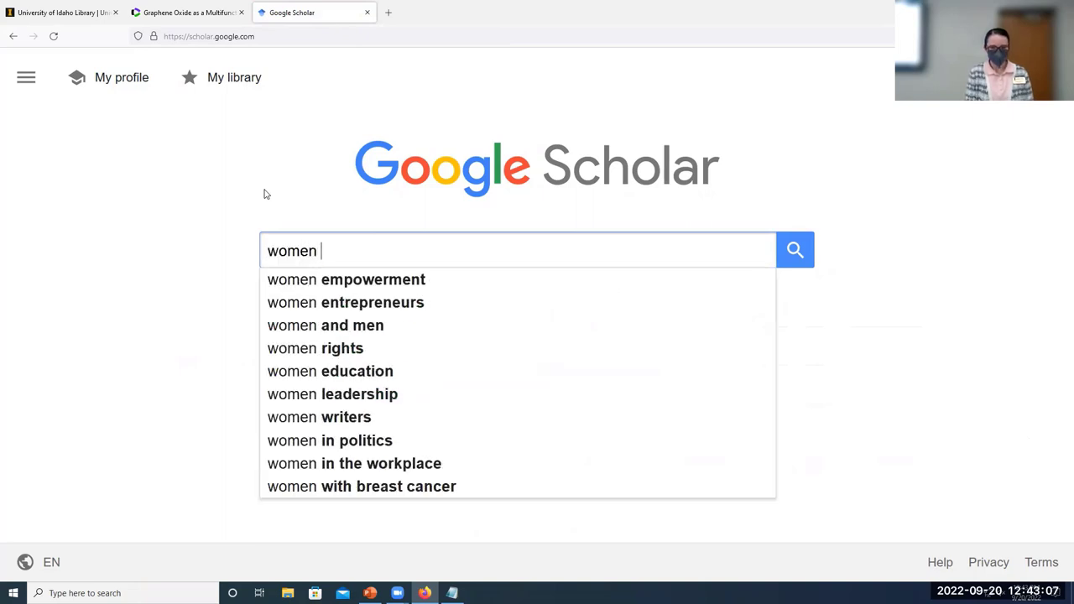
pyautogui.write('superheros ')
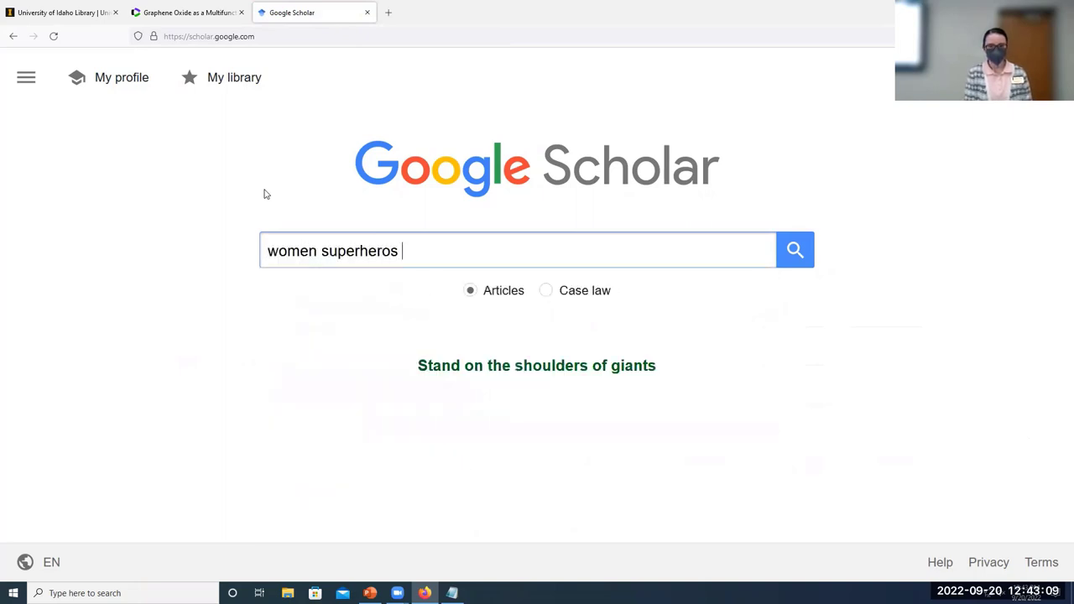
pyautogui.write('stereotypes')
pyautogui.press('Return')
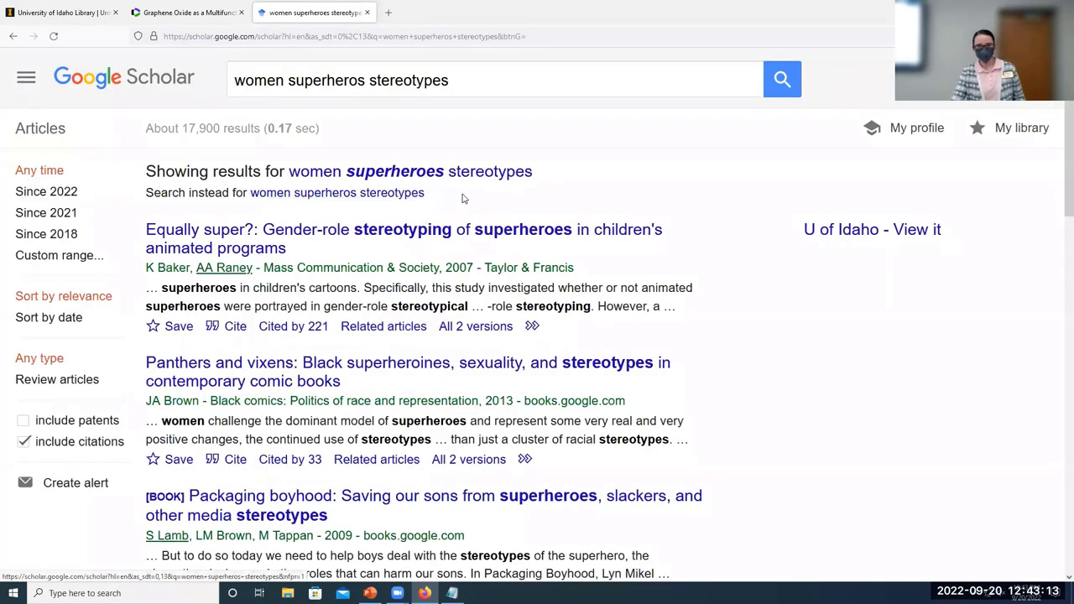
pyautogui.click(466, 175)
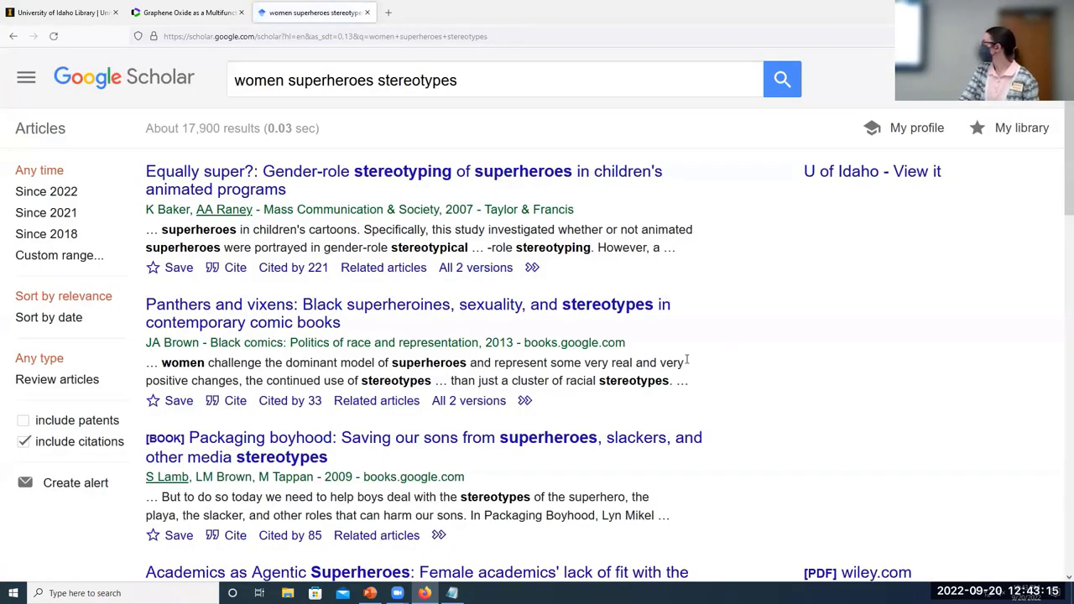
# - View the alert form for this search, return to the results, and open the new-citations alert form for the first article, "Equally super?"
pyautogui.click(85, 491)
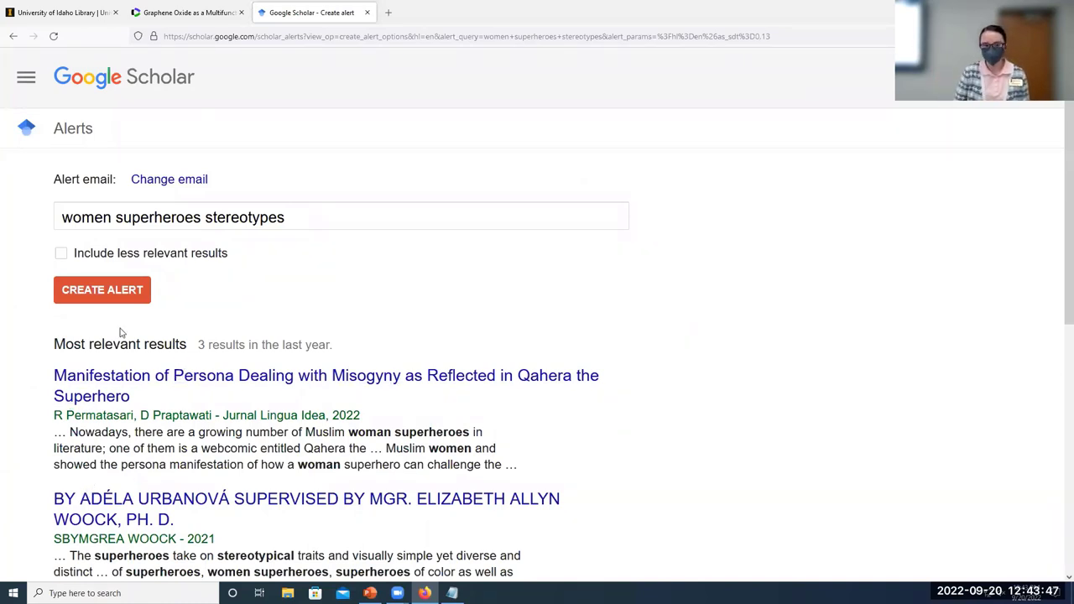
pyautogui.click(11, 36)
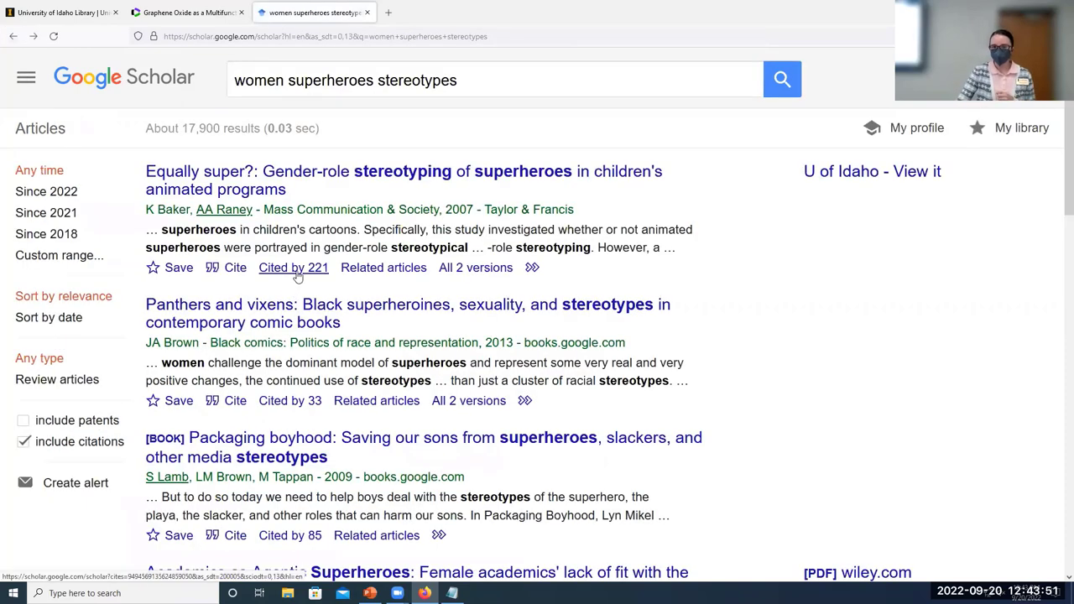
pyautogui.click(296, 270)
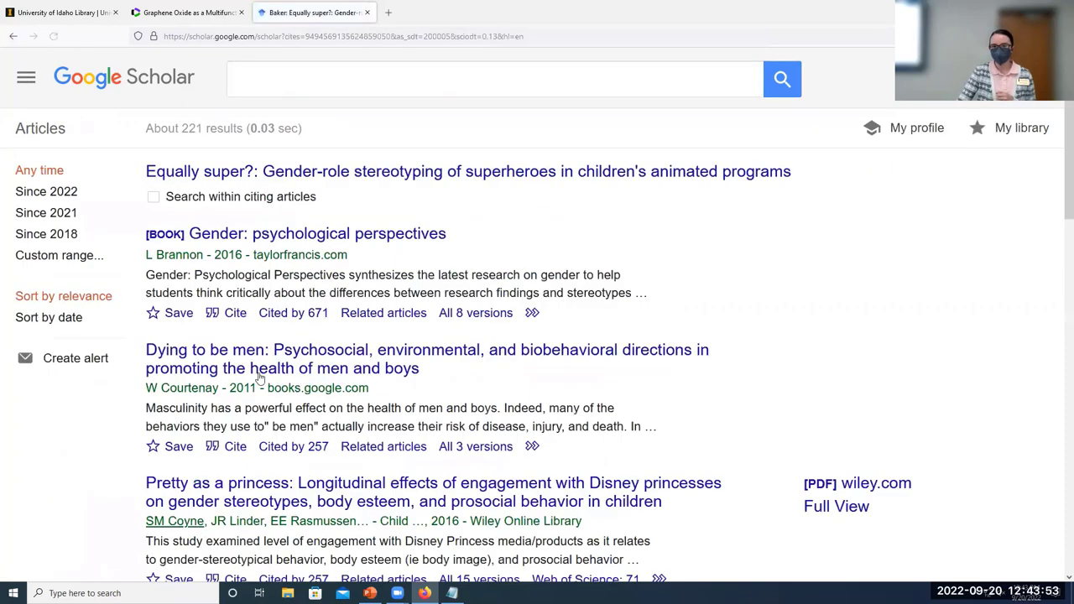
pyautogui.click(106, 361)
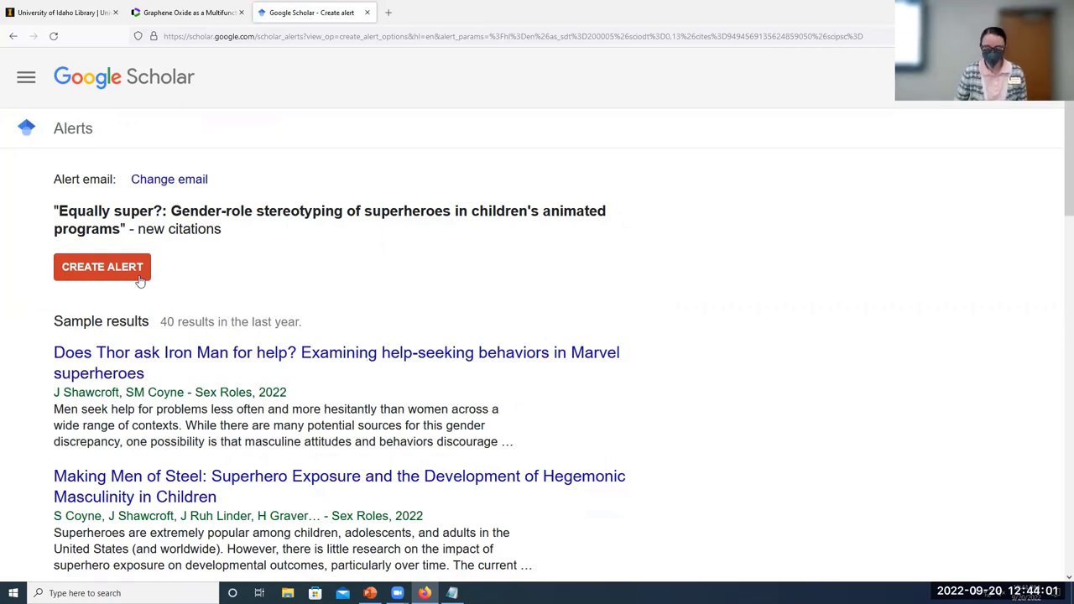
# - Return to the graphene oxide record in Web of Science and open the Journal Citation Reports profile of its journal, SMALL
pyautogui.click(170, 15)
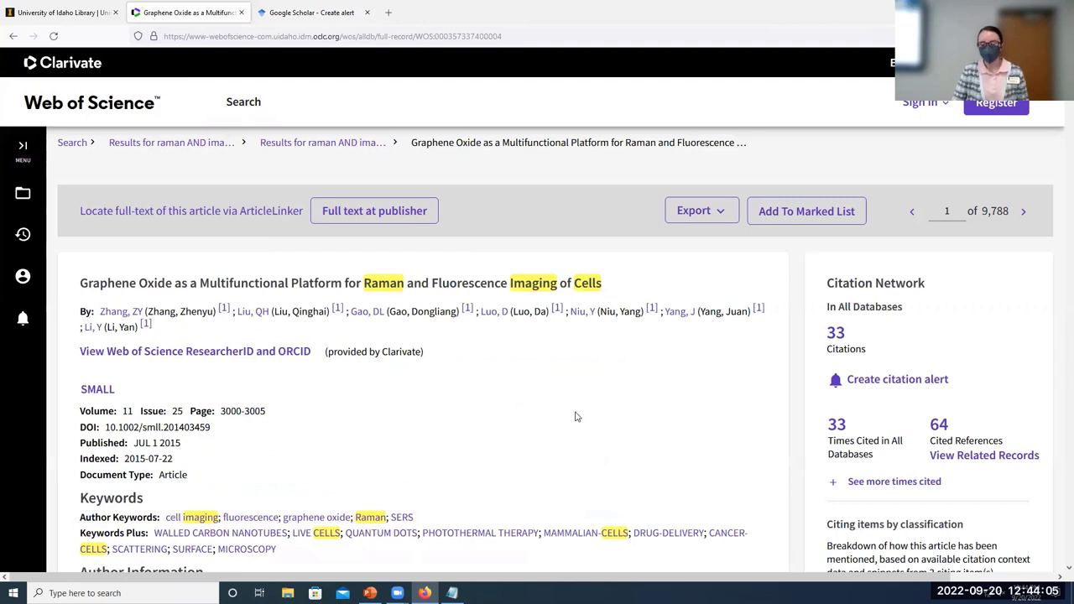
pyautogui.scroll(-1, 576, 416)
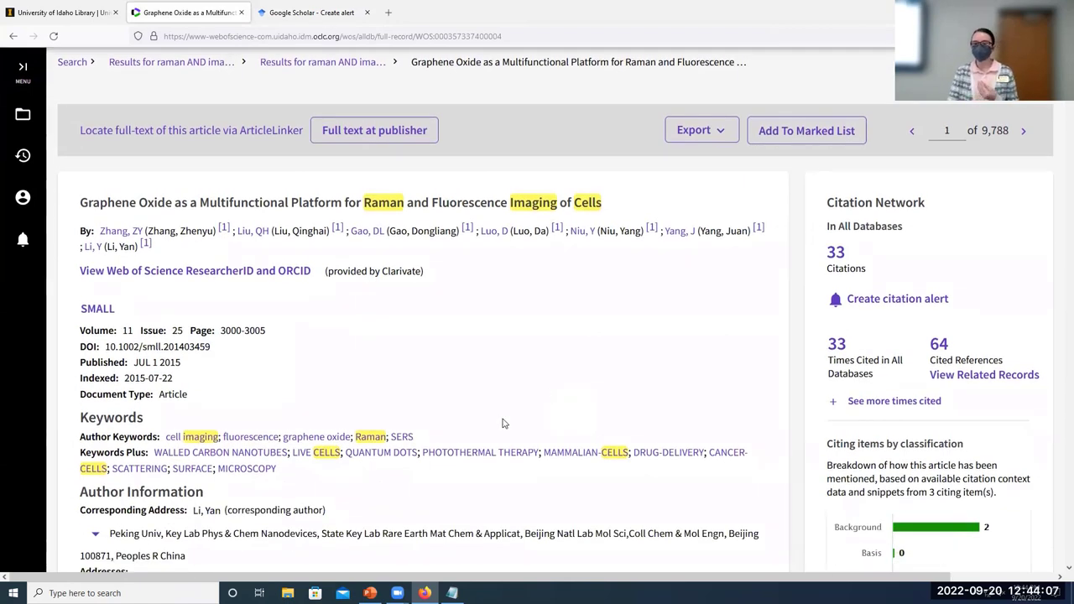
pyautogui.click(97, 312)
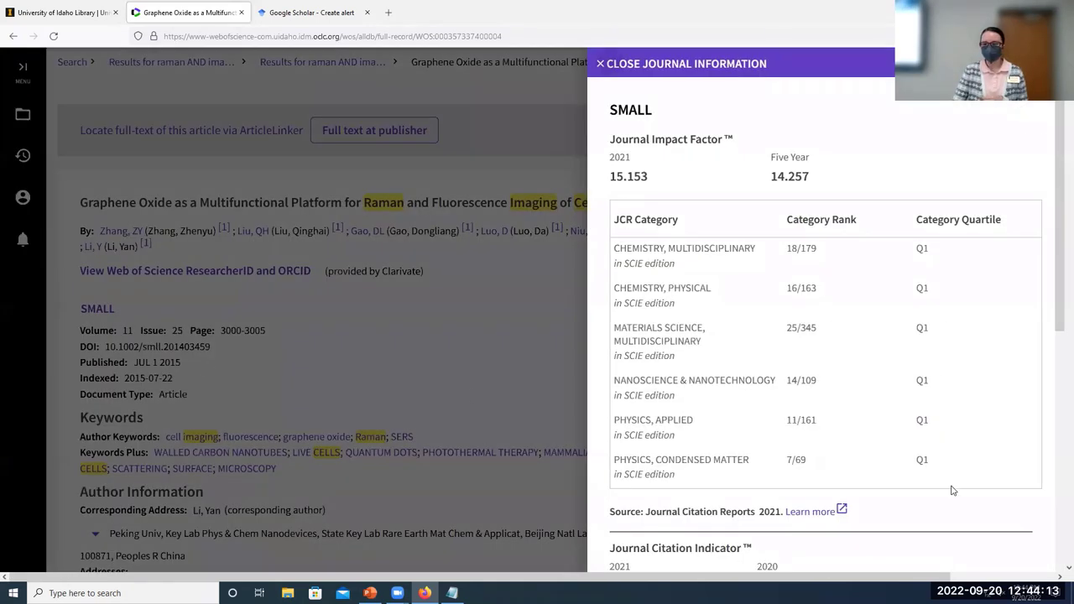
pyautogui.click(812, 514)
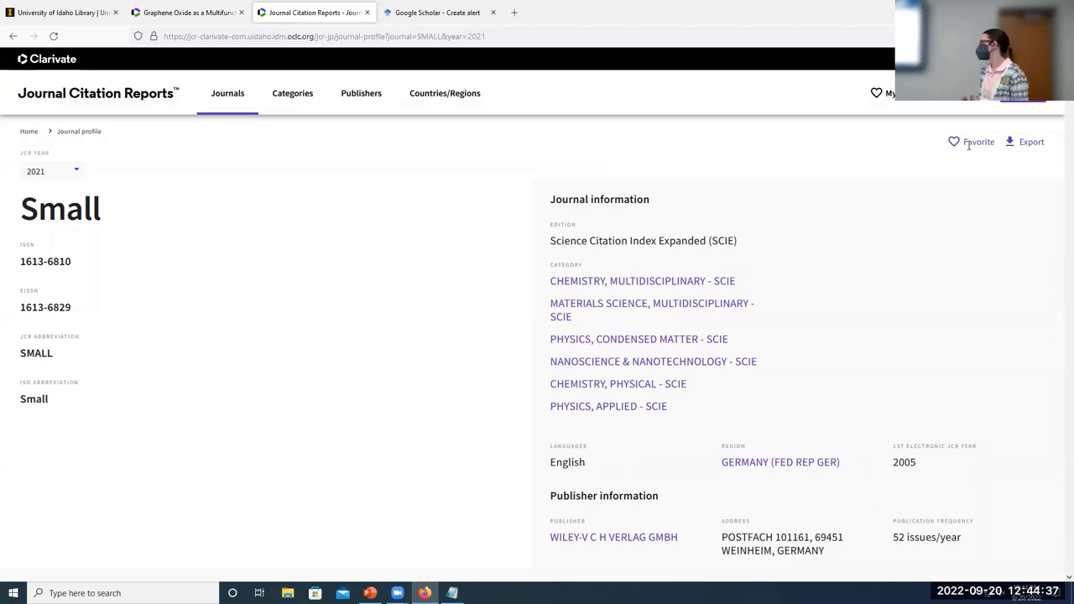
# - Switch to PowerPoint, start the slide show at "Tip 3: Saving searches and setting alerts", and advance to the literature review strategies slide
pyautogui.click(435, 21)
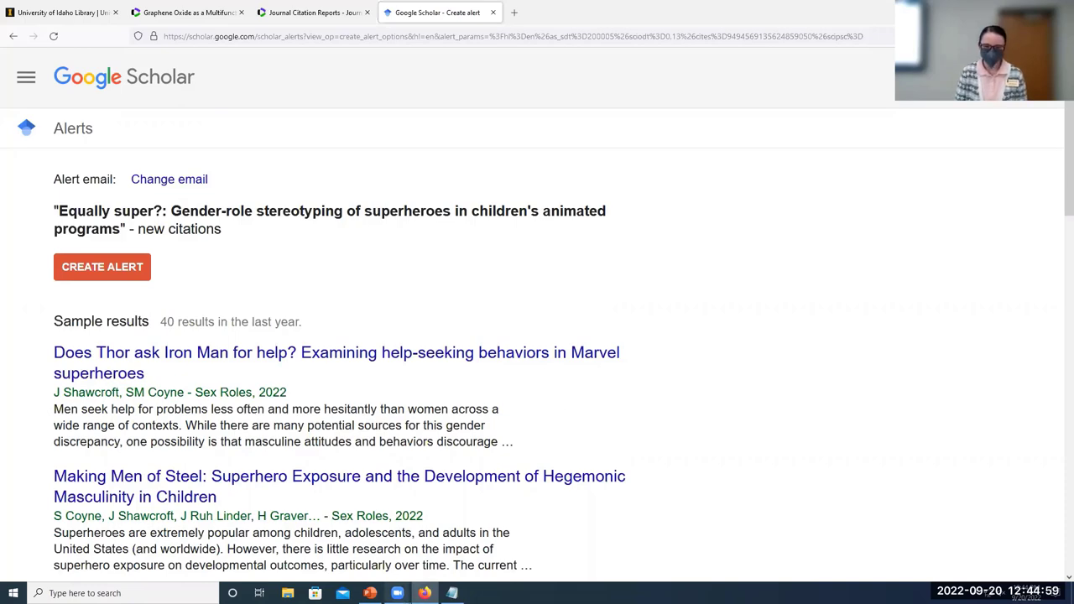
pyautogui.click(370, 594)
pyautogui.scroll(-1, 86, 493)
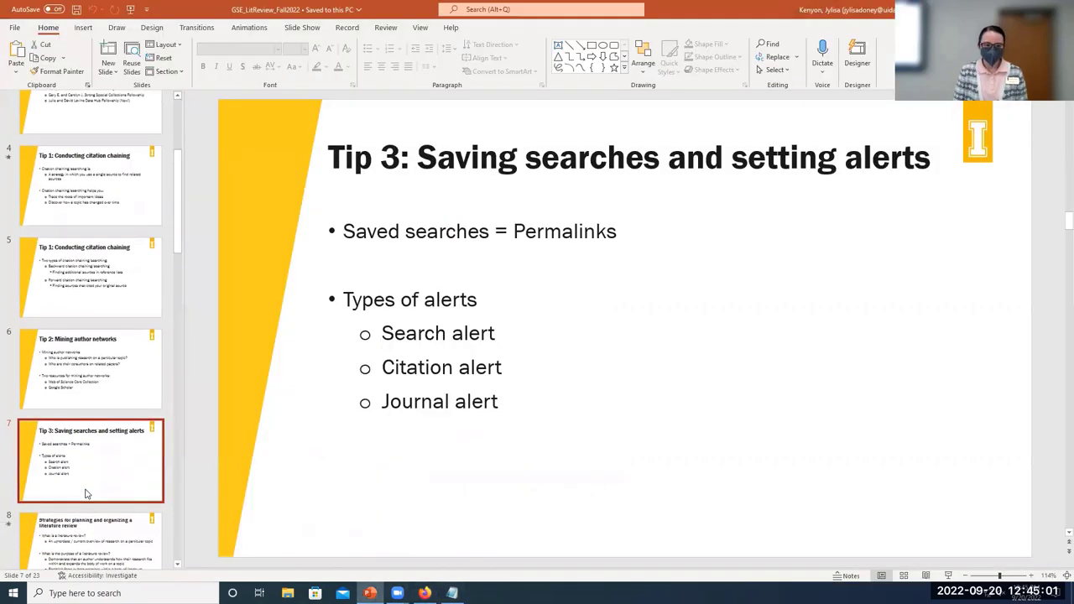
pyautogui.scroll(-1, 87, 494)
pyautogui.click(948, 575)
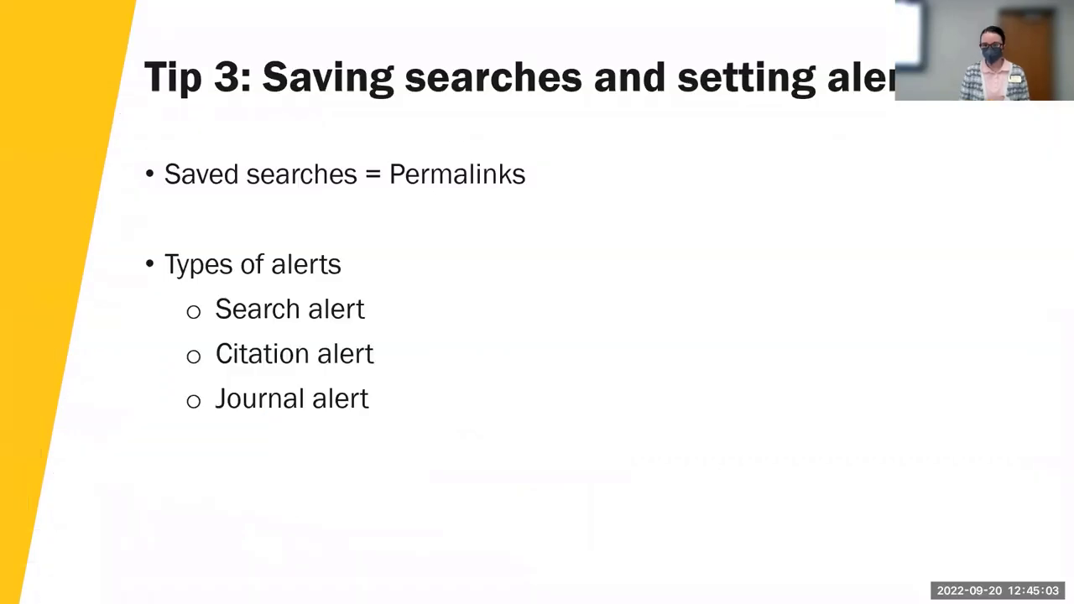
pyautogui.press('Right')
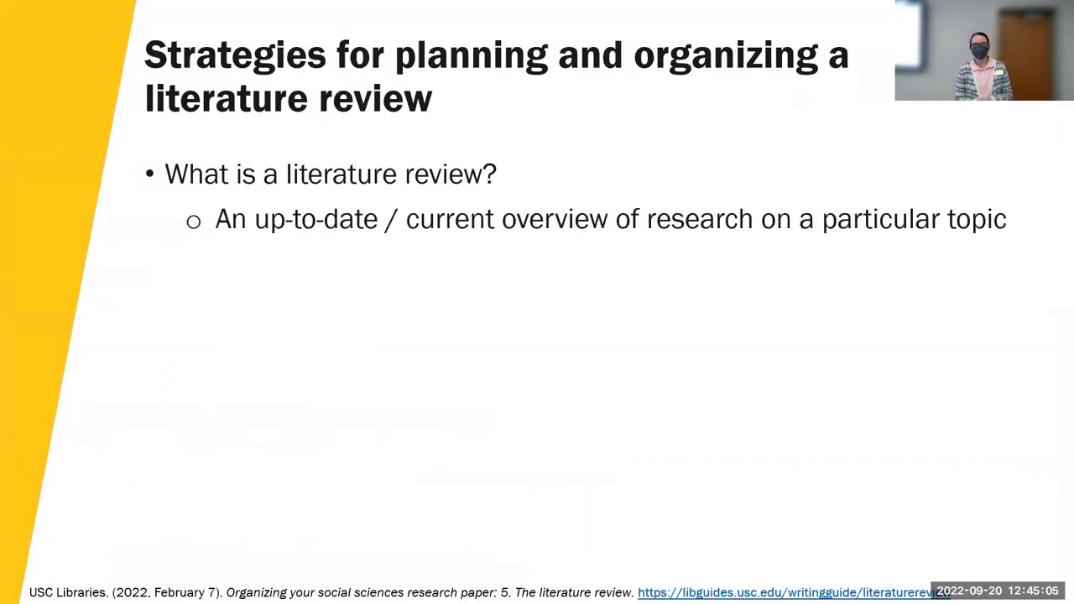
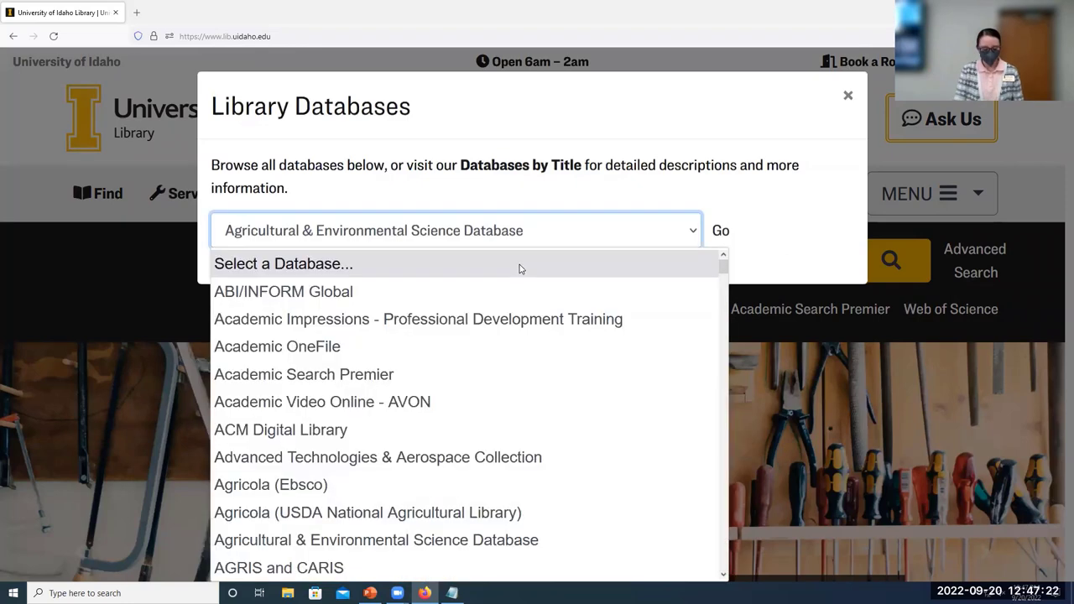
# - Choose Dissertations & Theses Full Text (PQDT Global) from the library databases and open it
pyautogui.write('dis')
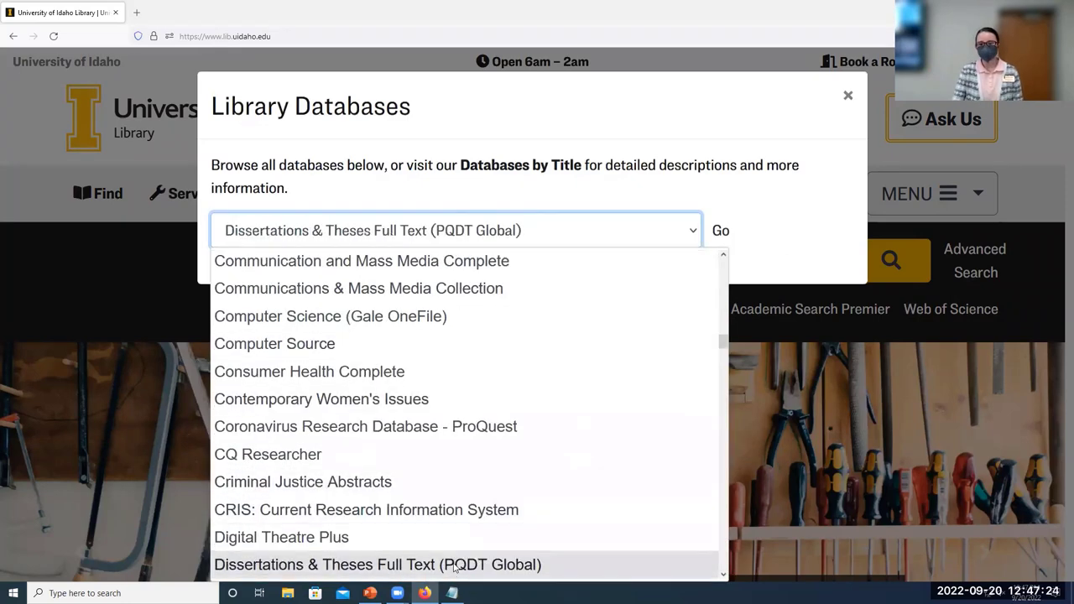
pyautogui.click(456, 567)
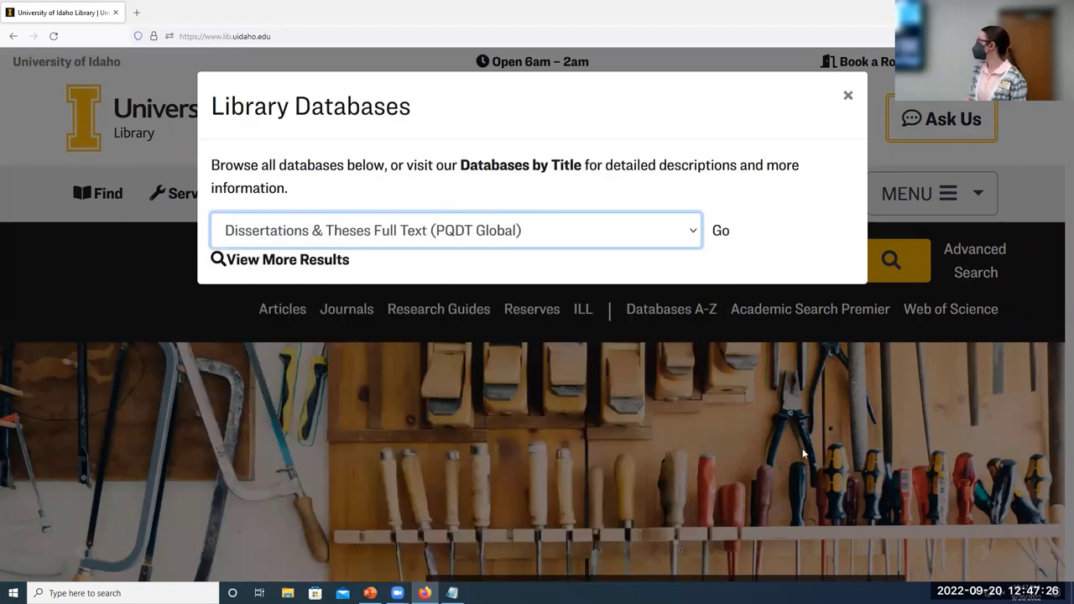
pyautogui.click(719, 233)
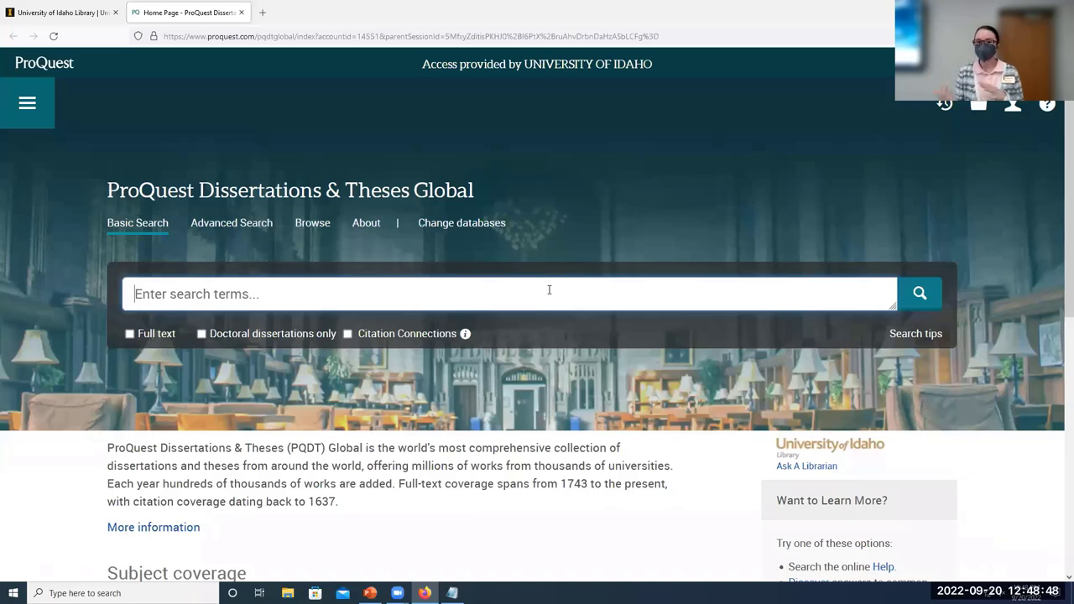
# - Open the advanced search, enlarge the page, and enter "university of idaho" as the university/institution
pyautogui.click(217, 233)
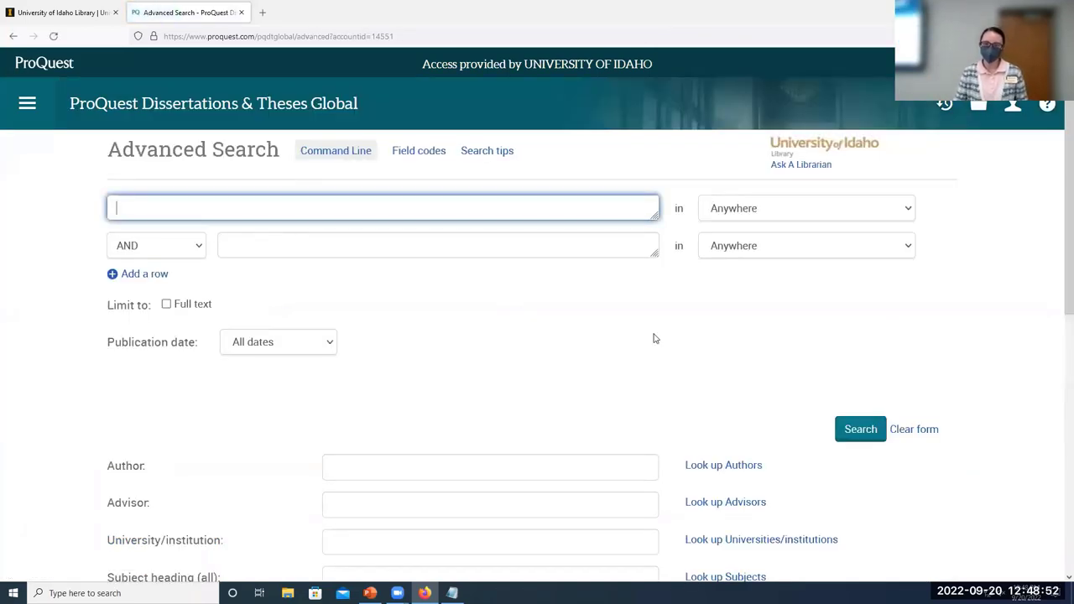
pyautogui.hotkey('ctrl', '+')
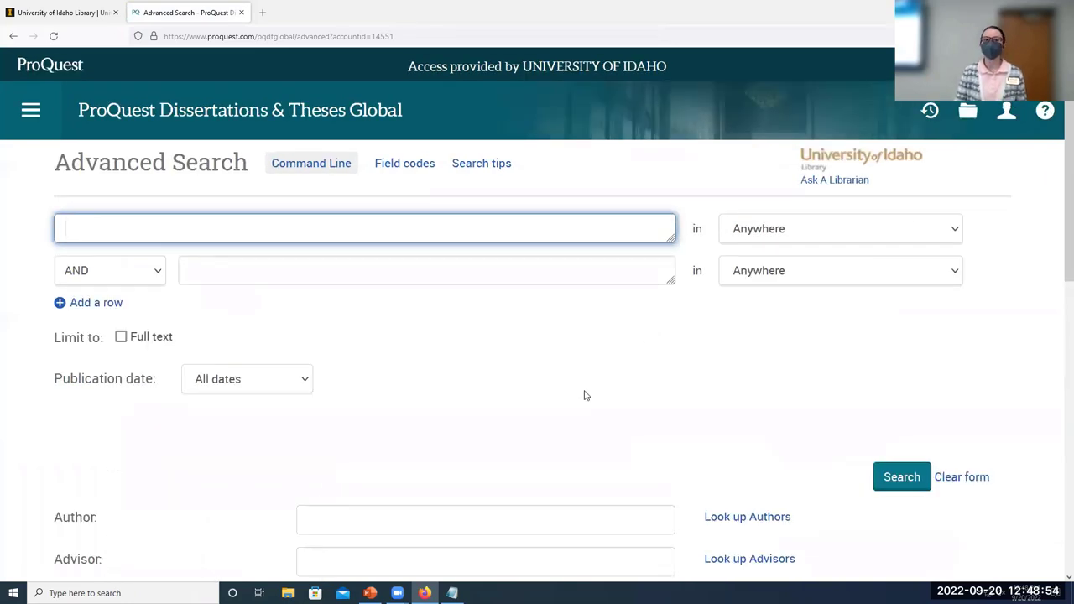
pyautogui.scroll(-2, 587, 434)
pyautogui.click(586, 434)
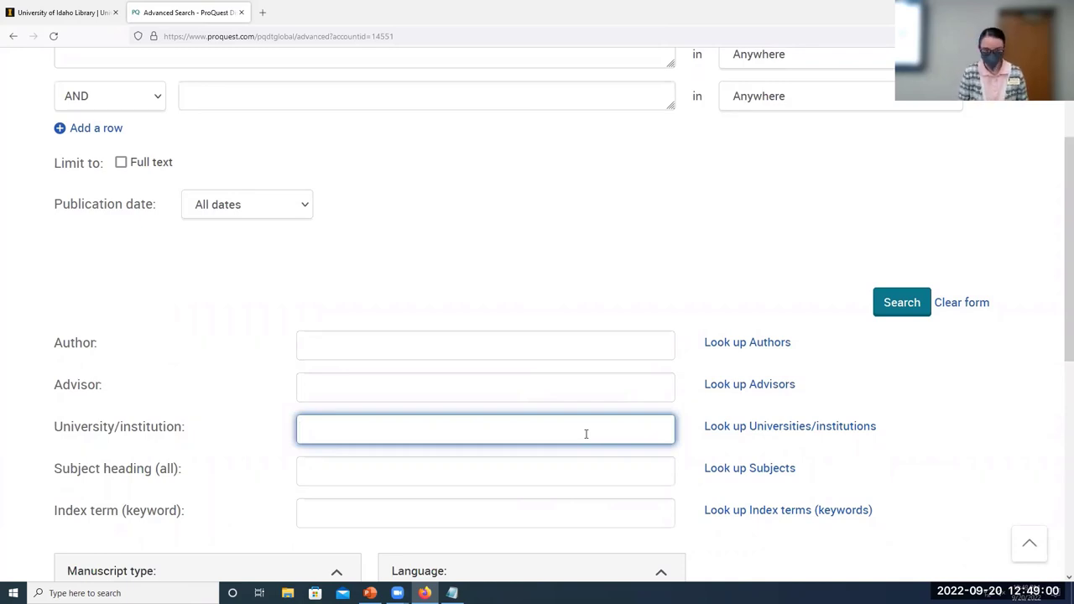
pyautogui.scroll(-2, 586, 434)
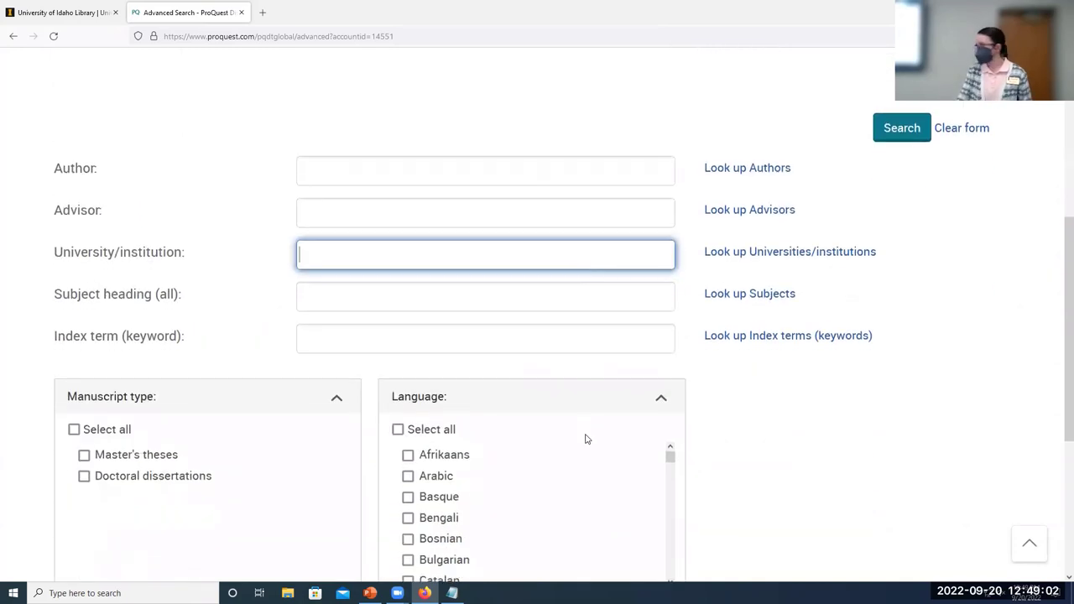
pyautogui.write('university of idaho')
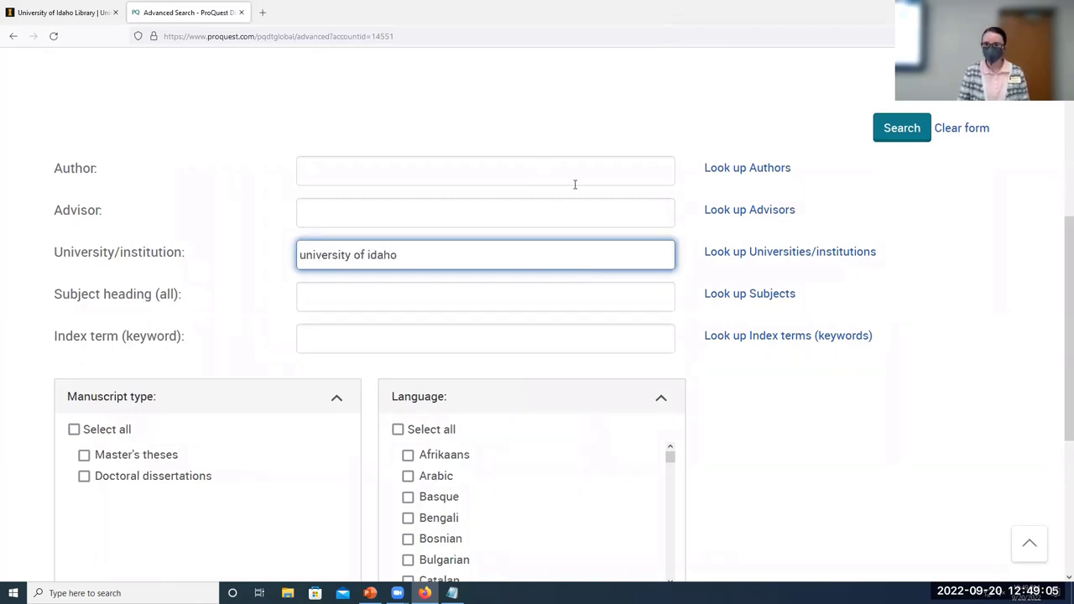
# - Set the first search row's field to Advisor — ADV and open the advisor lookup
pyautogui.scroll(4, 573, 183)
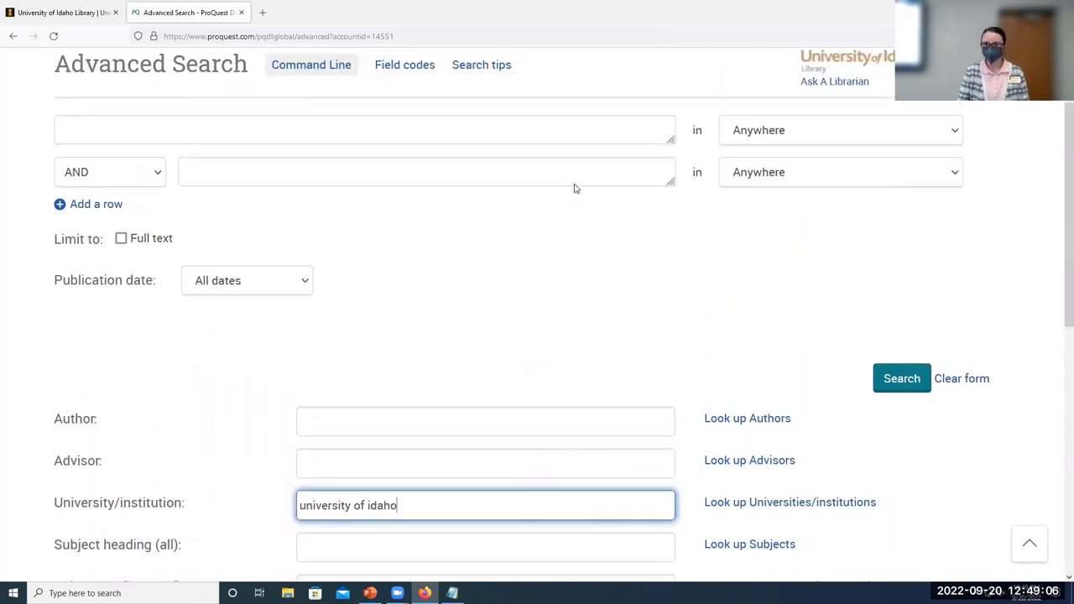
pyautogui.click(573, 225)
pyautogui.click(780, 236)
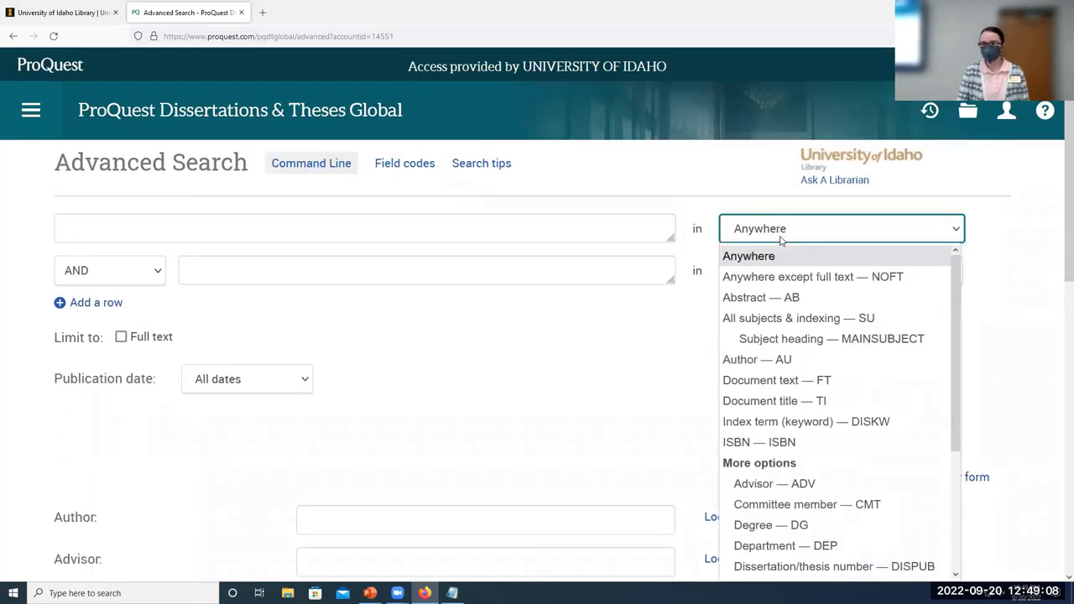
pyautogui.scroll(-3, 790, 352)
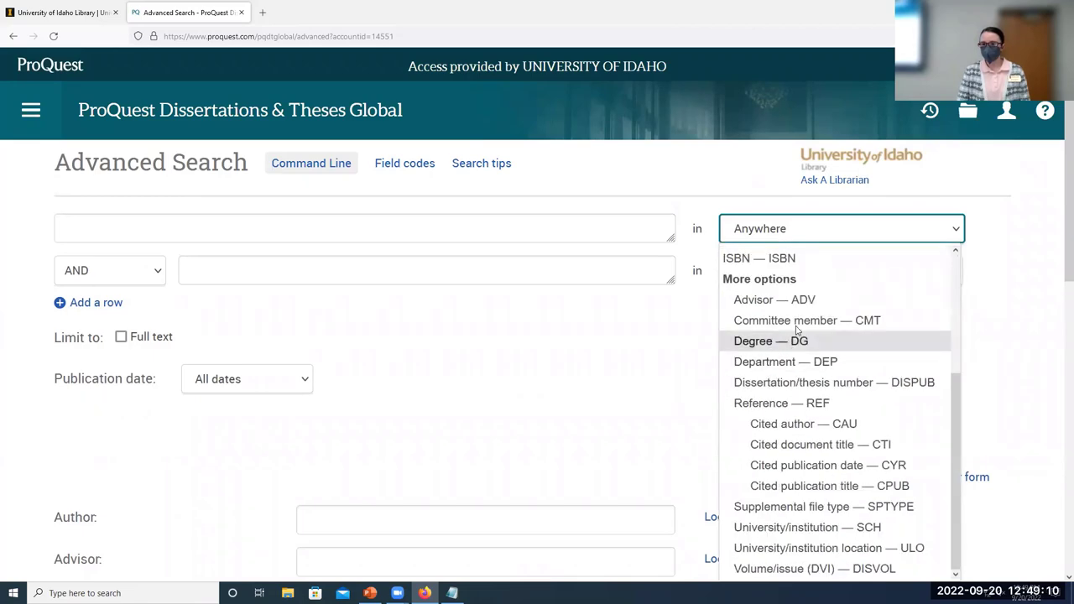
pyautogui.click(772, 299)
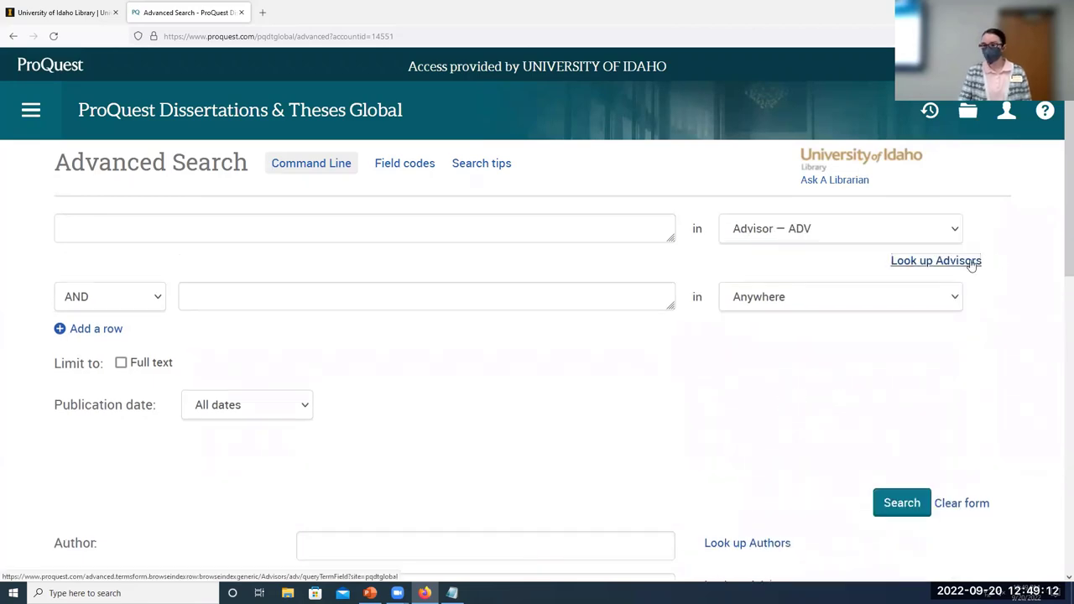
pyautogui.click(970, 261)
# - Look up the advisor by last and first name and add both listed name variants to the search
pyautogui.click(479, 181)
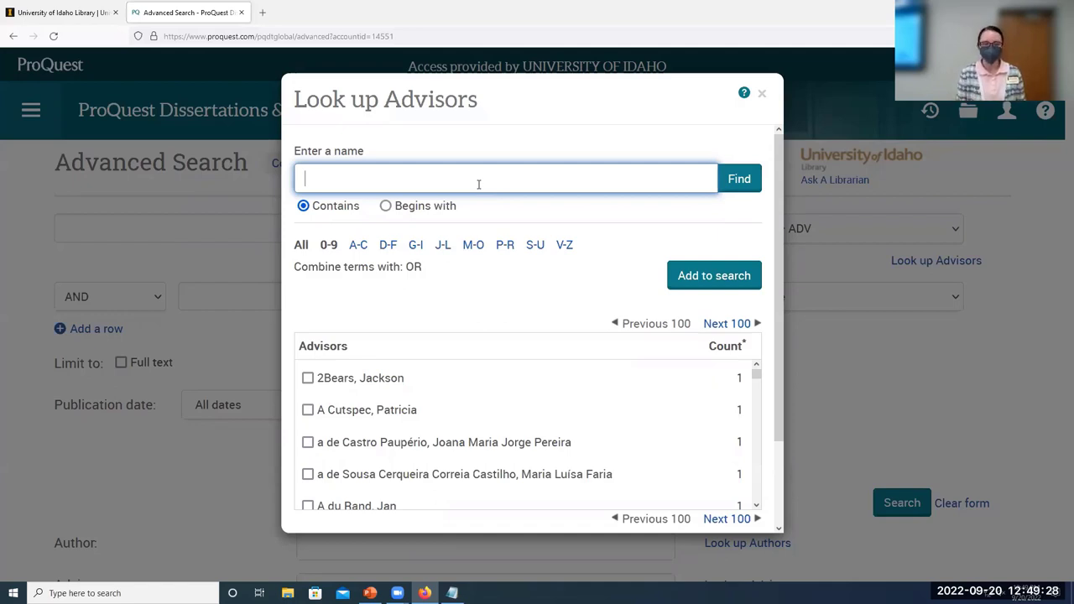
pyautogui.write('karl,')
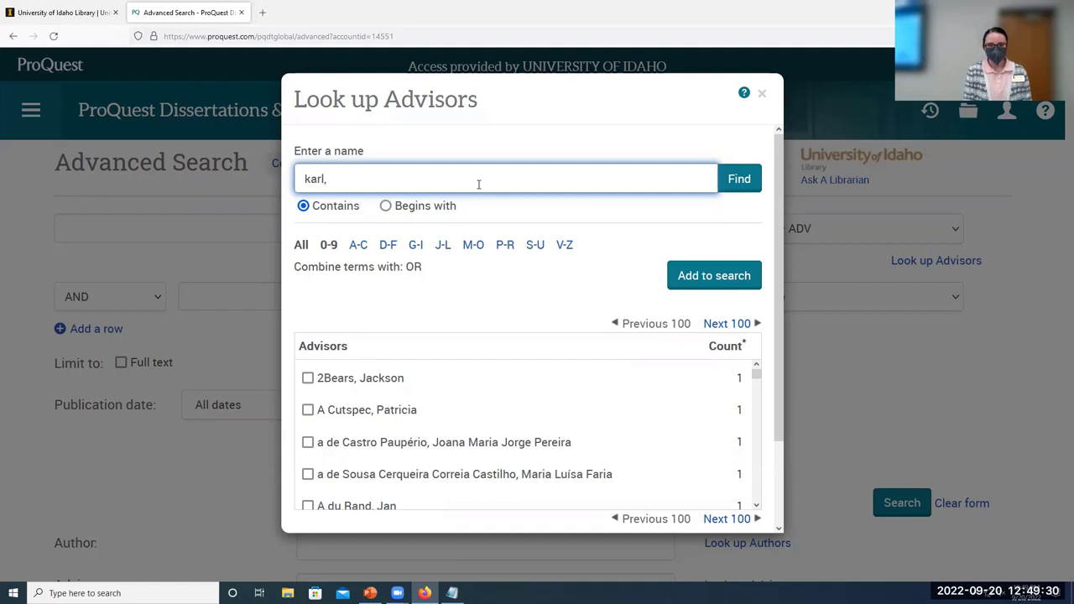
pyautogui.write(' jason')
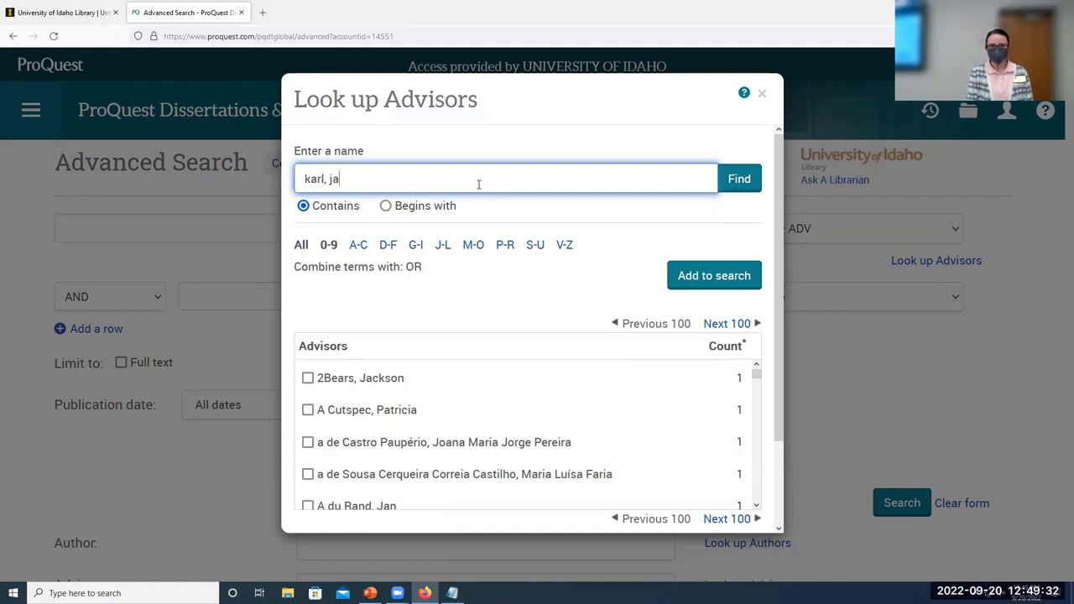
pyautogui.click(739, 178)
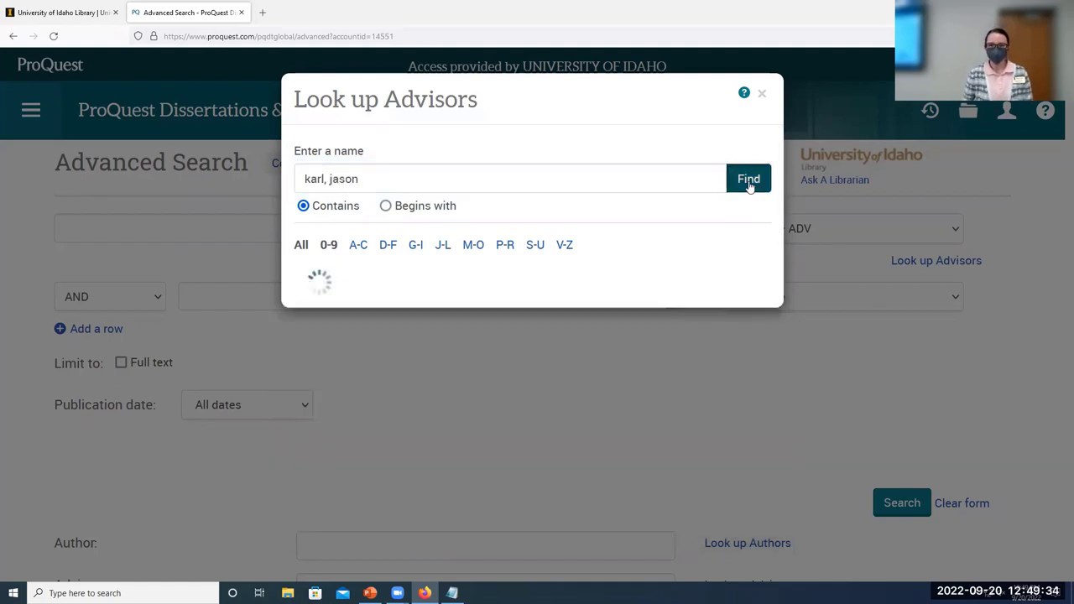
pyautogui.click(308, 361)
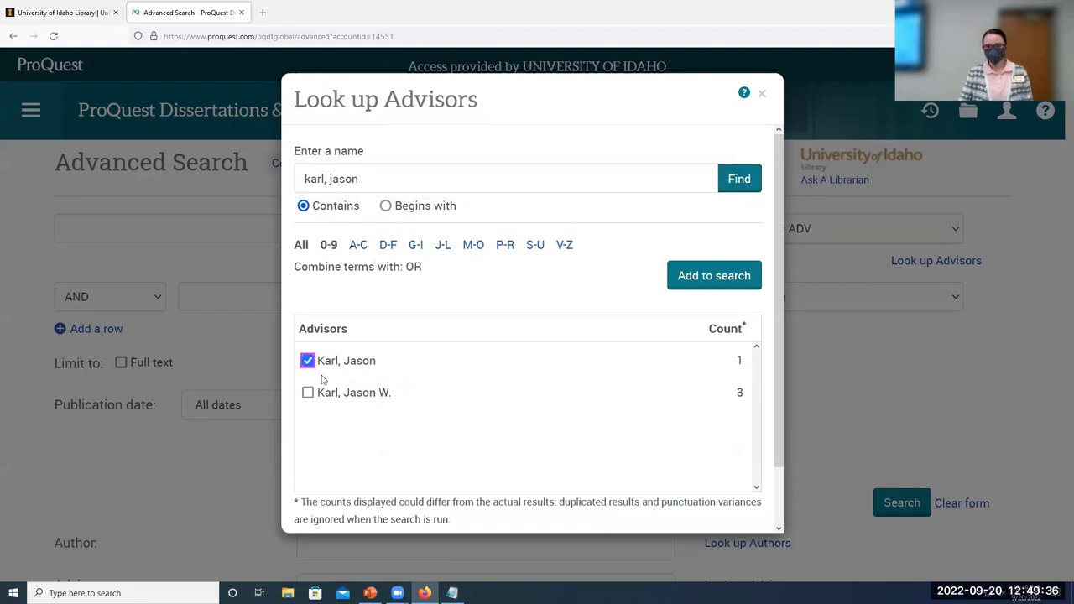
pyautogui.click(308, 402)
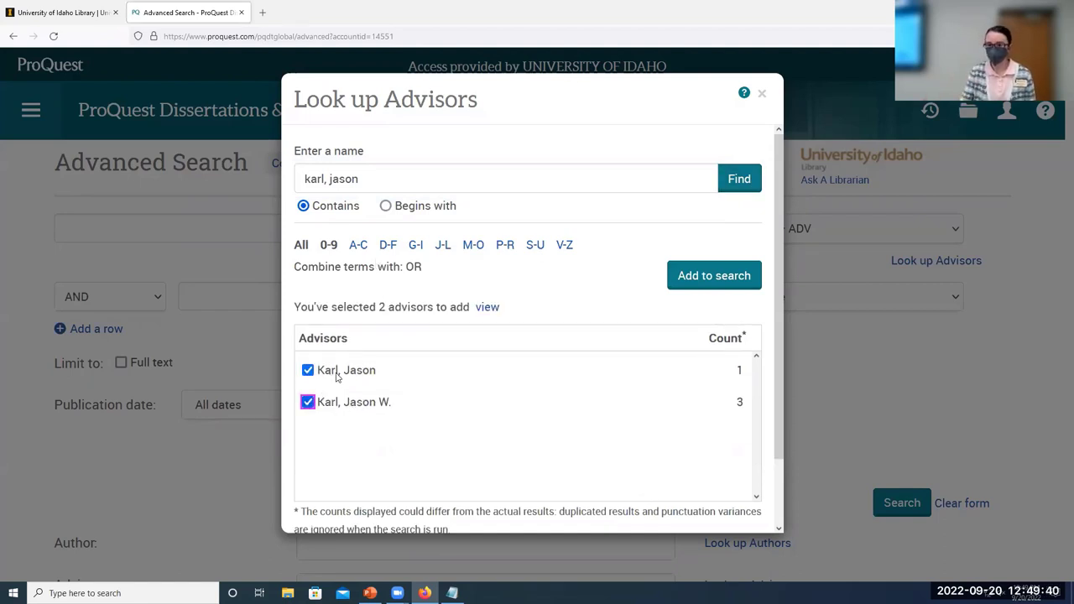
pyautogui.click(699, 295)
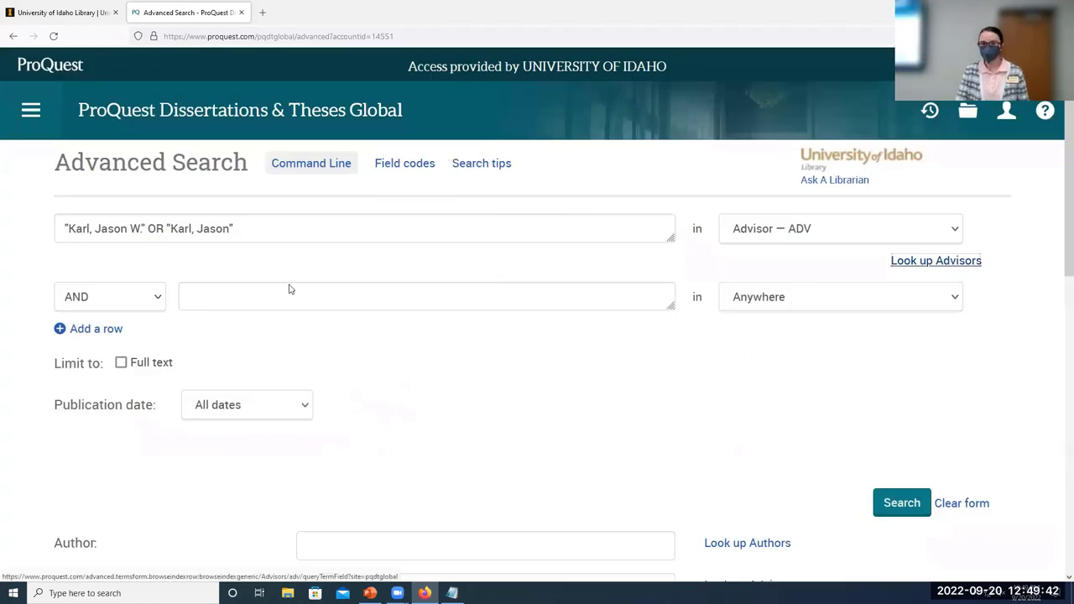
# - Copy the advisor names and set the second search row to OR with the field Committee member — CMT
pyautogui.click(285, 229)
pyautogui.hotkey('ctrl', 'a')
pyautogui.hotkey('ctrl', 'c')
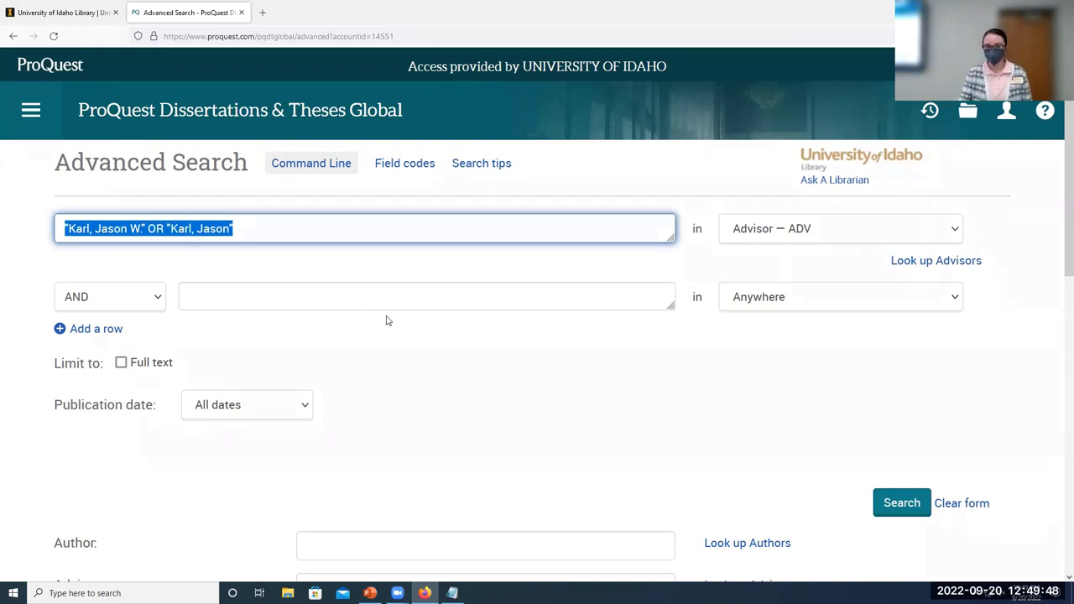
pyautogui.click(164, 306)
pyautogui.click(117, 363)
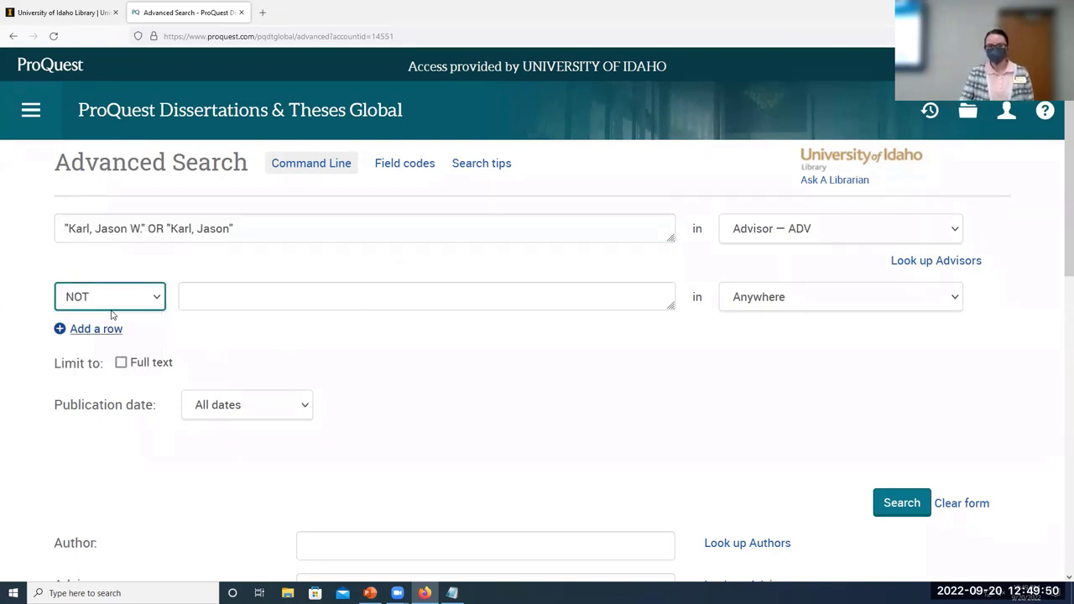
pyautogui.click(110, 304)
pyautogui.click(100, 340)
pyautogui.click(831, 297)
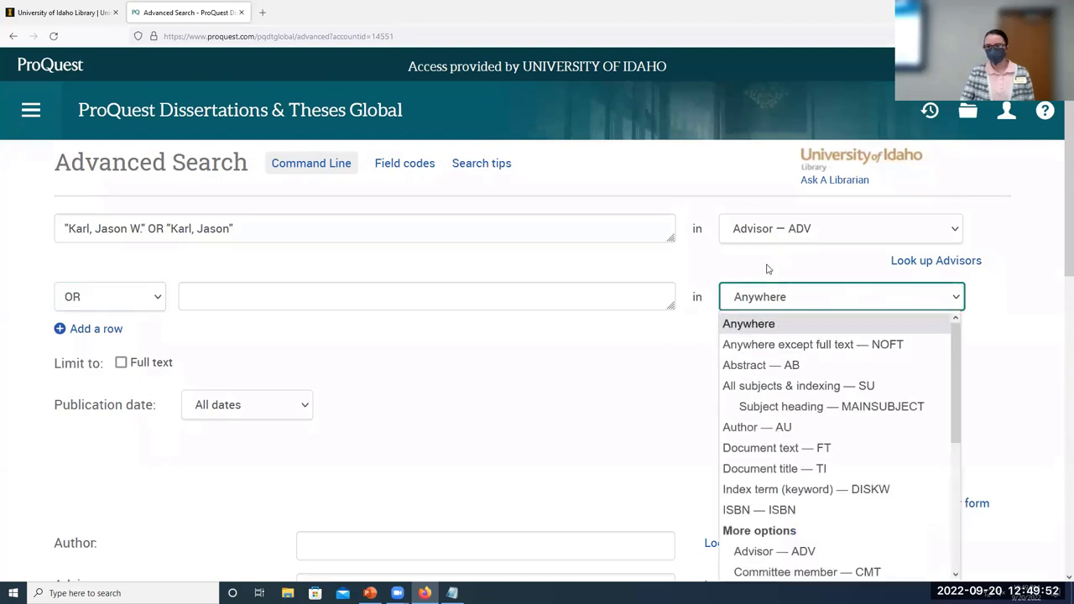
pyautogui.scroll(-2, 821, 445)
pyautogui.click(827, 454)
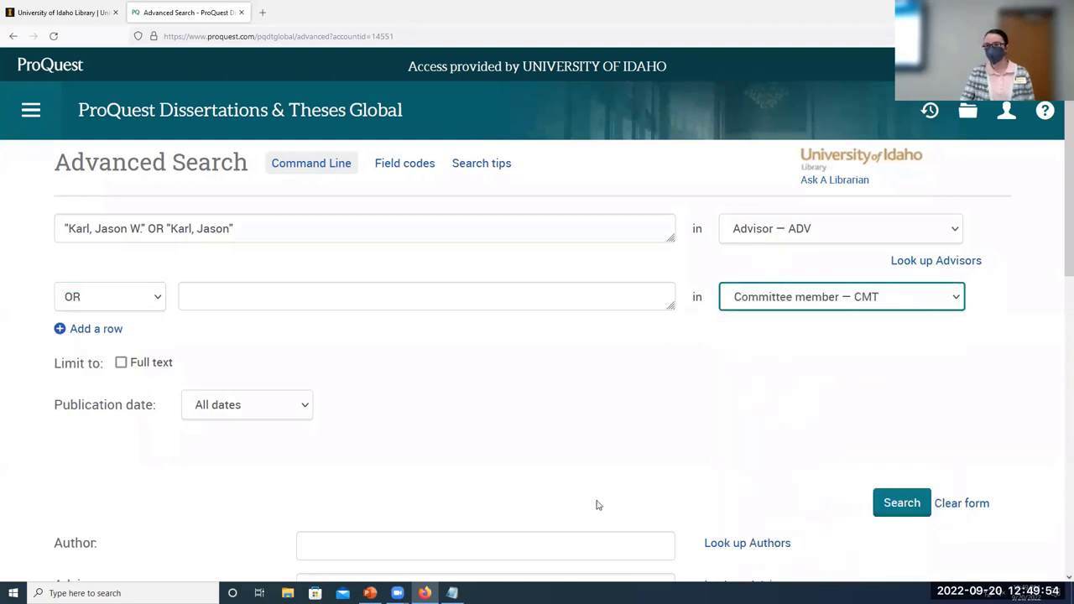
# - Paste the copied advisor names into the committee member row and run the search
pyautogui.click(637, 301)
pyautogui.hotkey('ctrl', 'v')
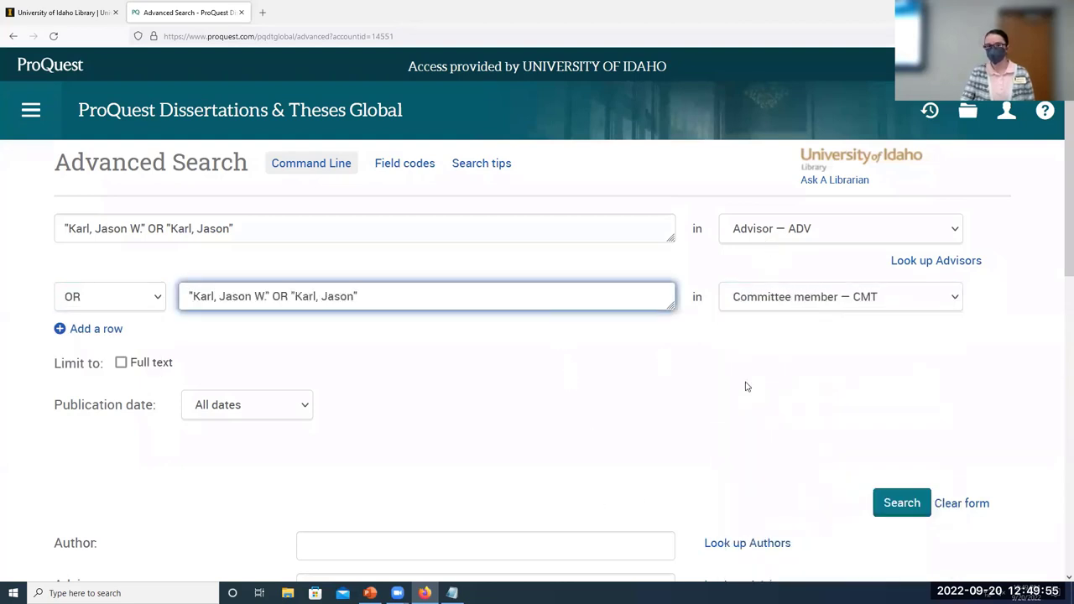
pyautogui.click(902, 503)
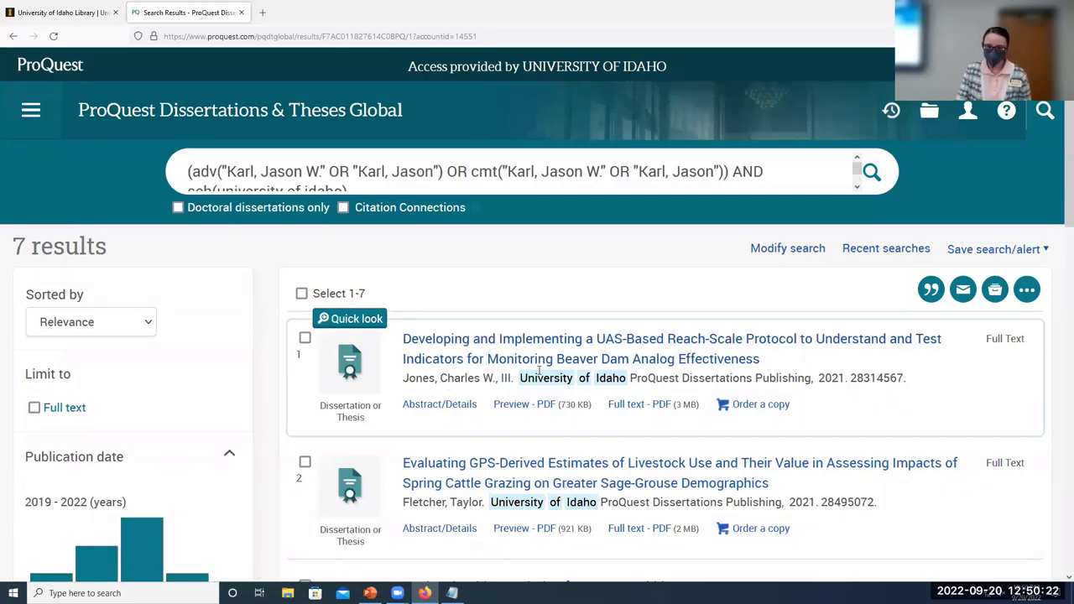
# - Open the dissertation "Oil and Gas Reclamation on US Public Lands" from the results and dismiss the discovery tips
pyautogui.scroll(-5, 545, 373)
pyautogui.scroll(-2, 587, 385)
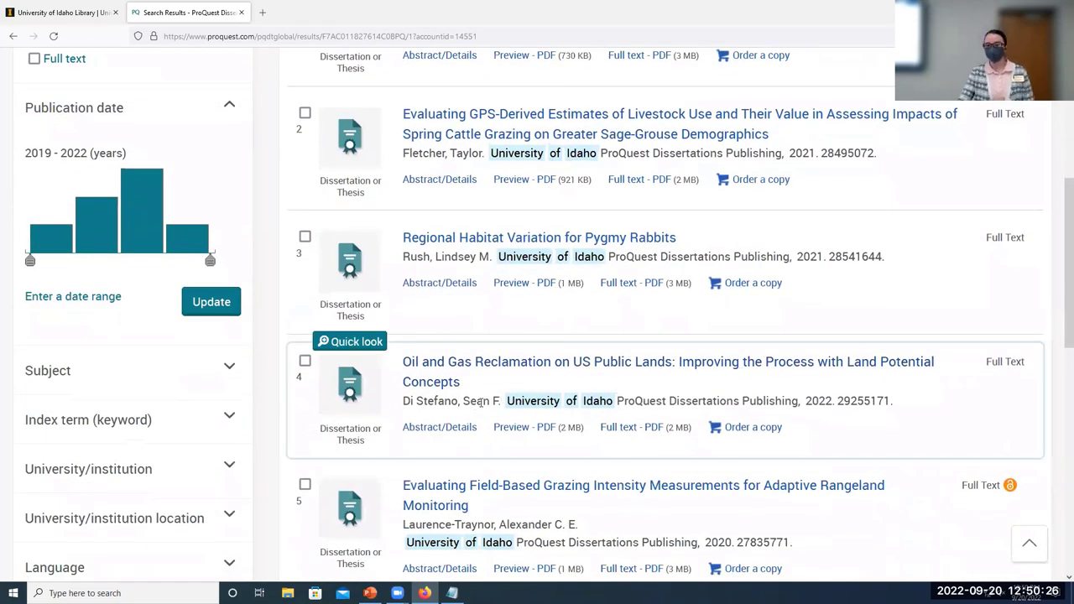
pyautogui.click(509, 366)
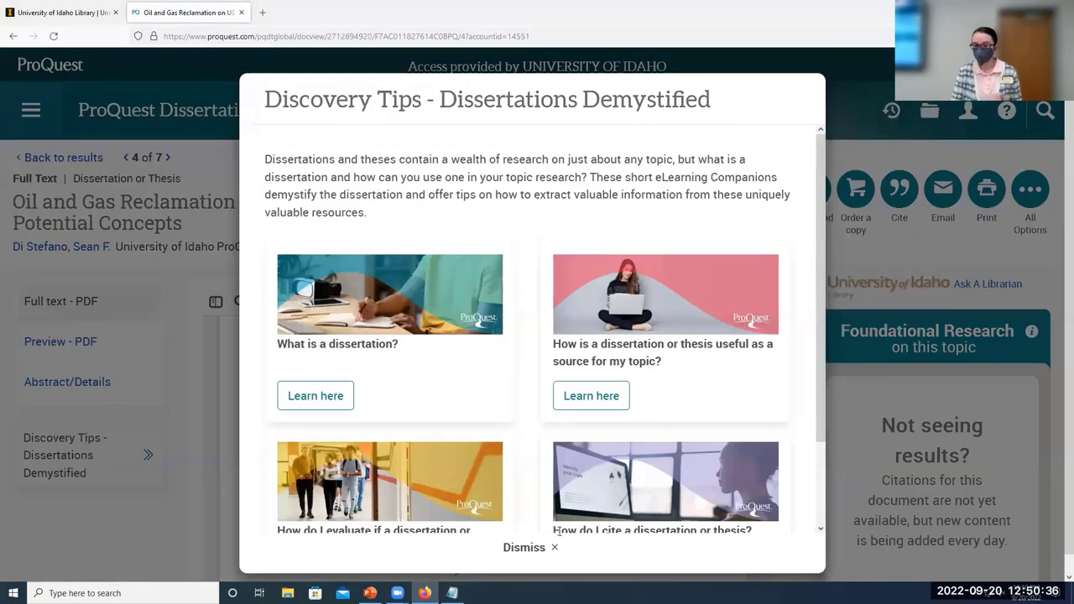
pyautogui.click(590, 546)
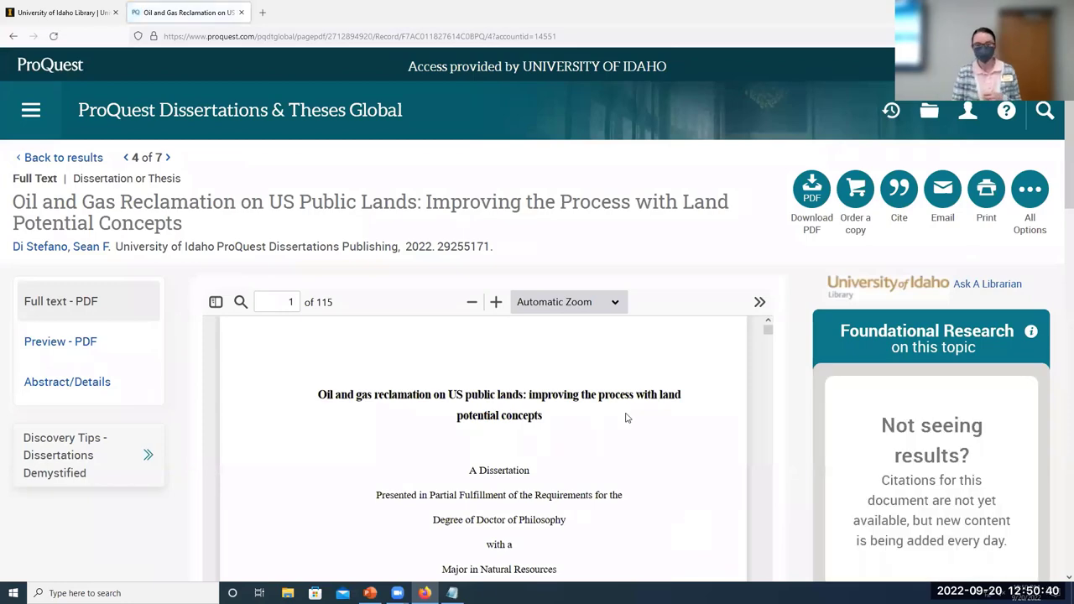
# - Examine the dissertation's title page, abstract and table of contents to see how its chapters are structured
pyautogui.scroll(-15, 527, 318)
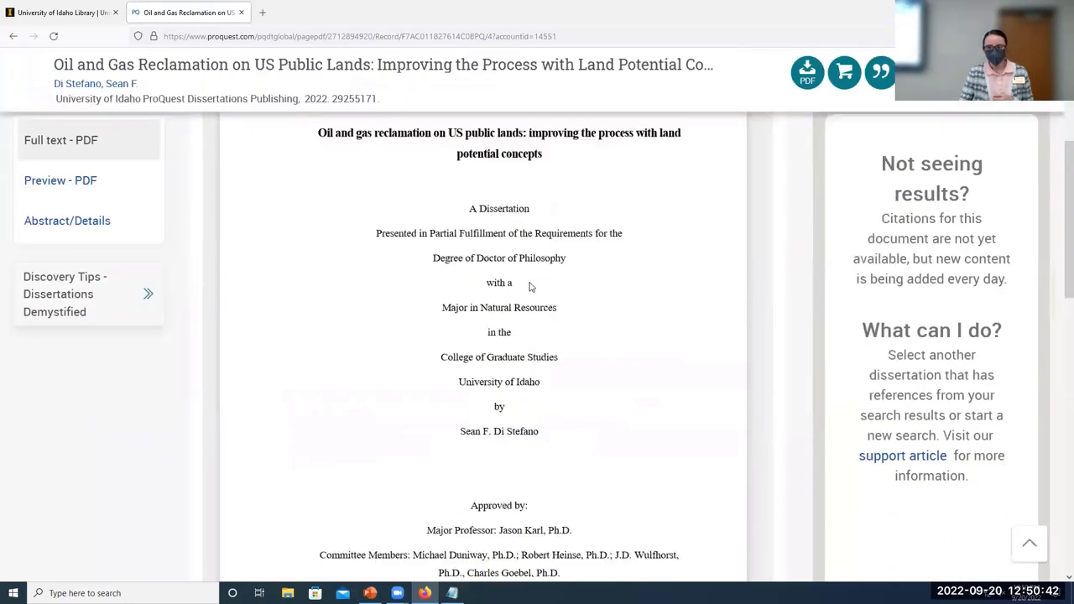
pyautogui.scroll(-15, 527, 319)
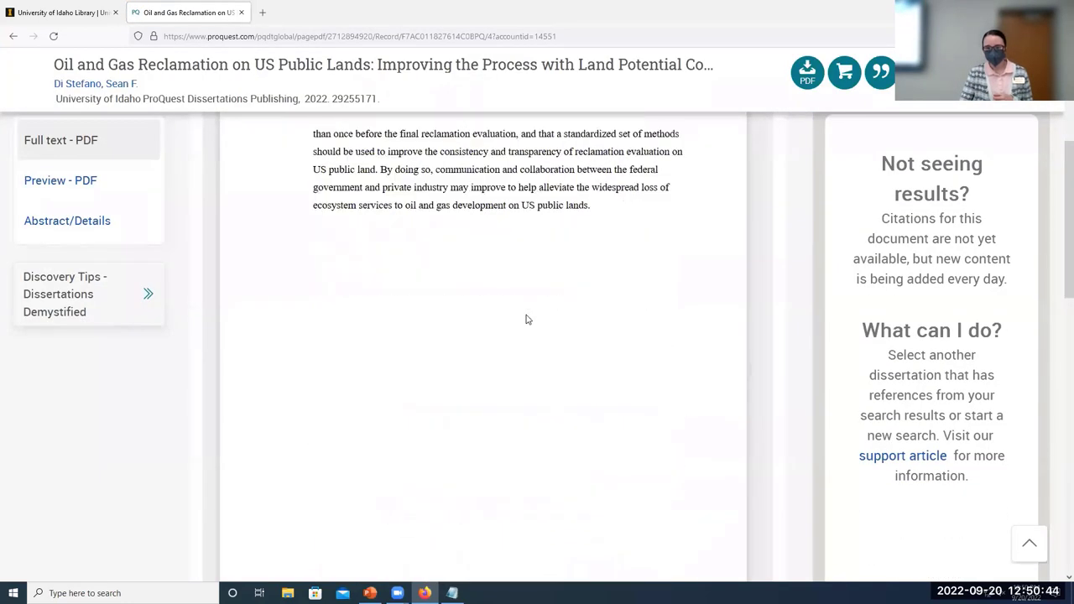
pyautogui.scroll(-10, 527, 319)
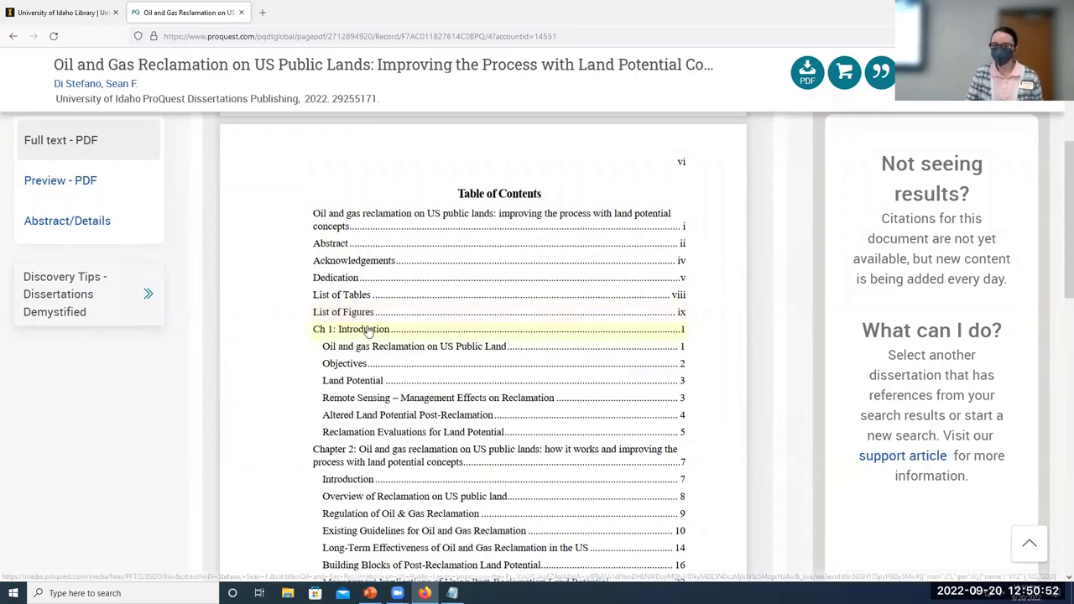
pyautogui.scroll(-1, 470, 394)
pyautogui.scroll(-3, 471, 394)
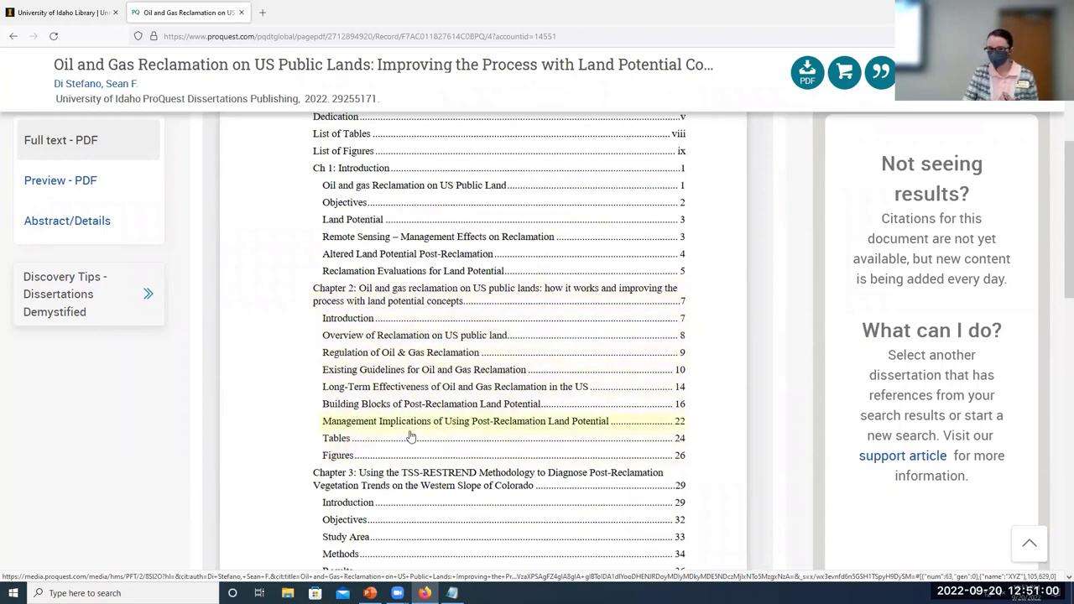
pyautogui.scroll(-4, 263, 417)
pyautogui.scroll(-4, 262, 417)
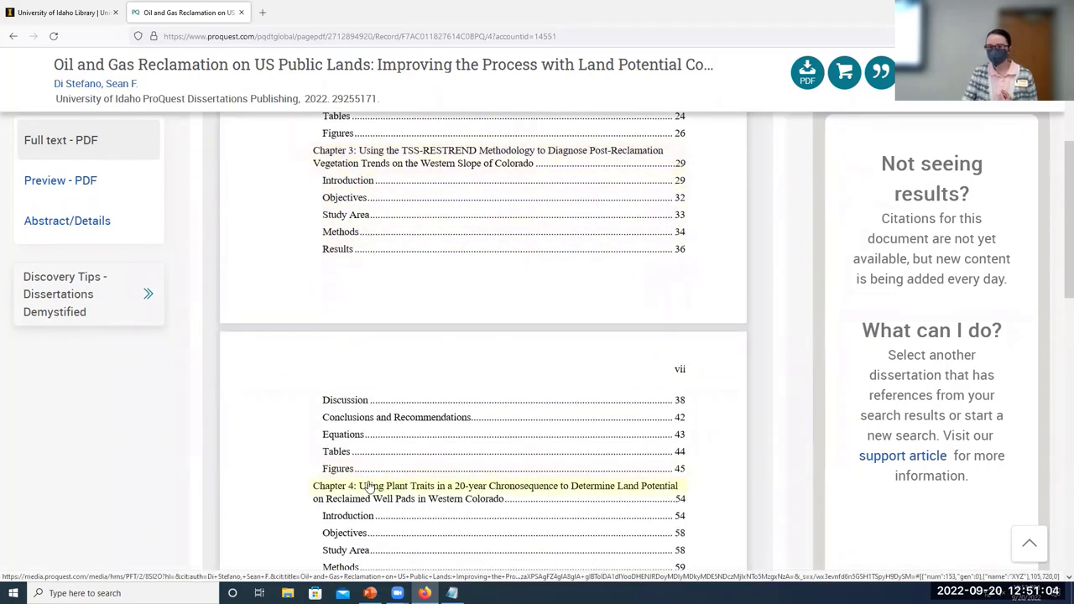
pyautogui.scroll(-4, 383, 473)
pyautogui.scroll(-2, 386, 473)
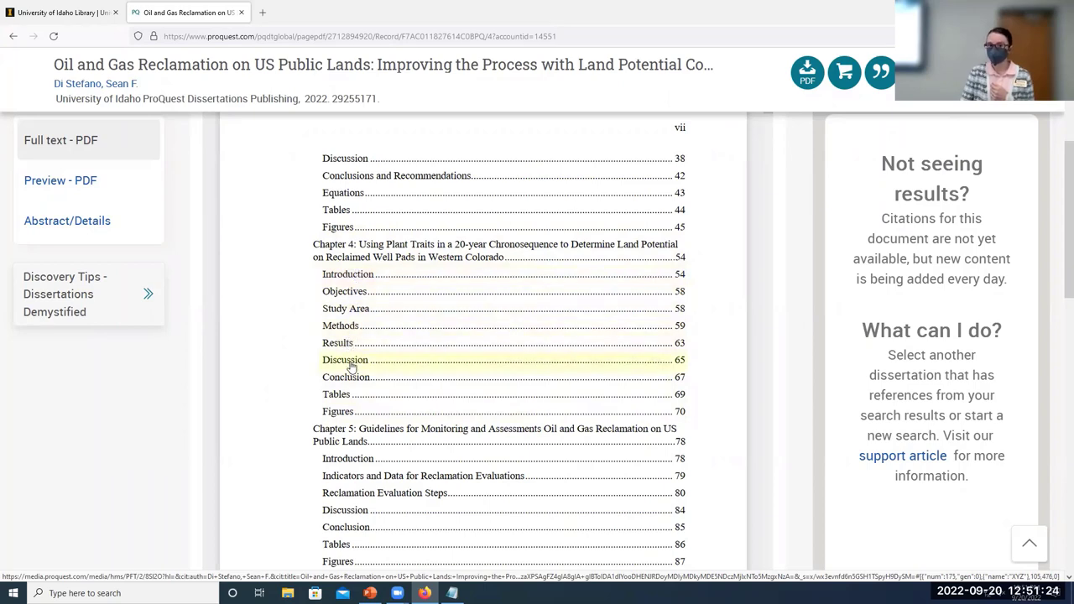
# - Jump to the Chapter 4 introduction from the table of contents and read through to the Methods section
pyautogui.click(357, 294)
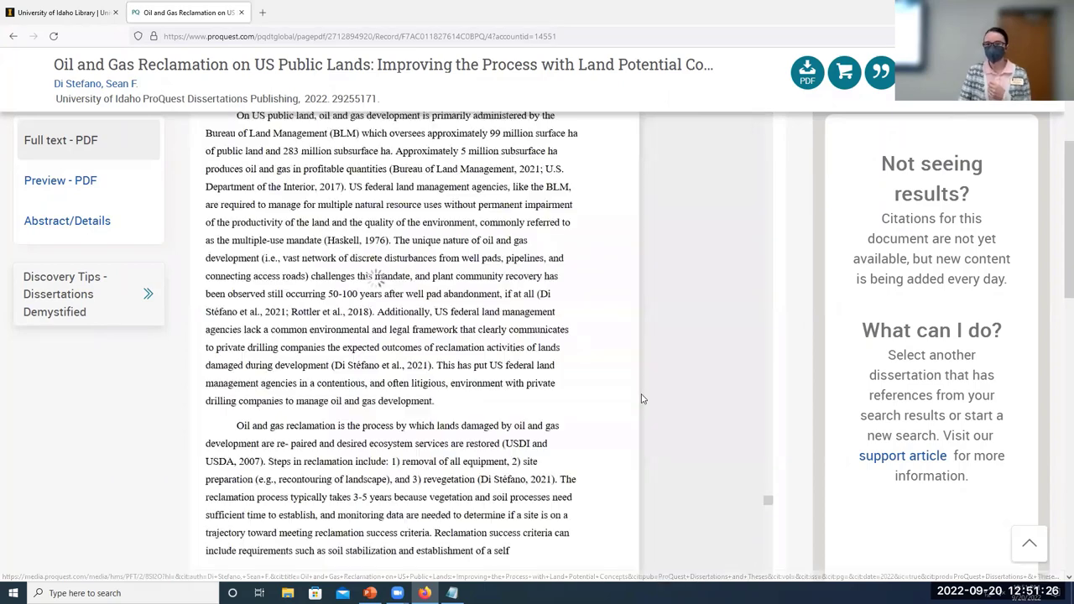
pyautogui.scroll(2, 662, 392)
pyautogui.scroll(-2, 686, 392)
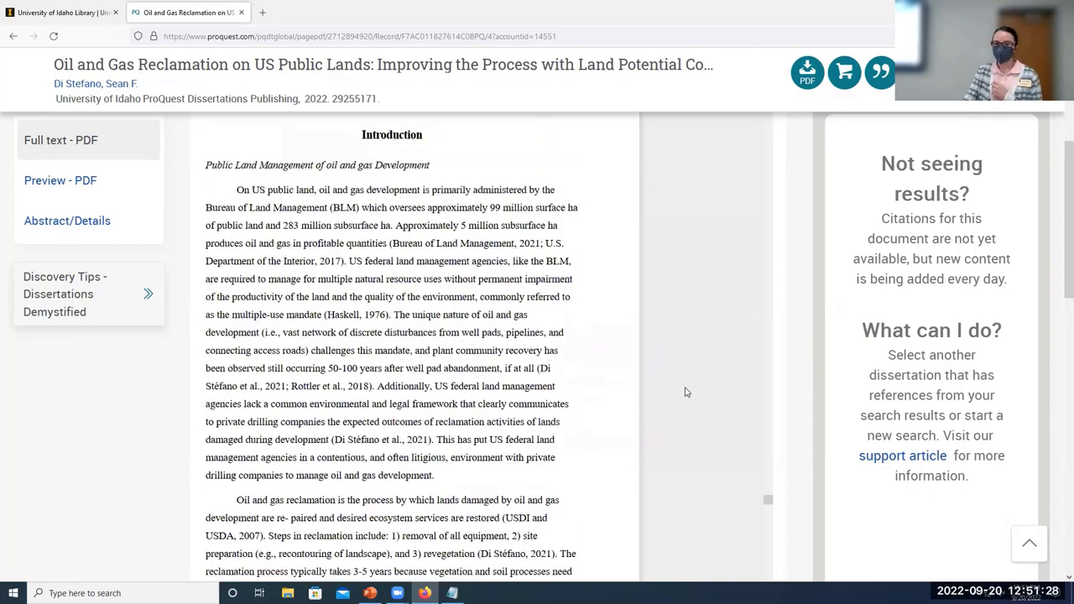
pyautogui.scroll(-15, 483, 356)
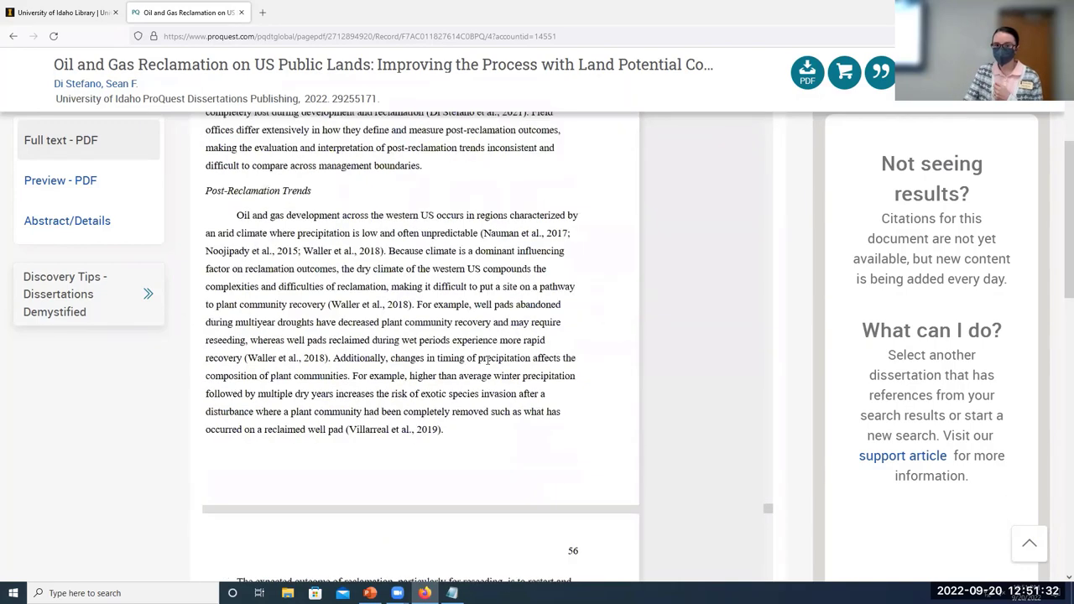
pyautogui.scroll(-20, 487, 359)
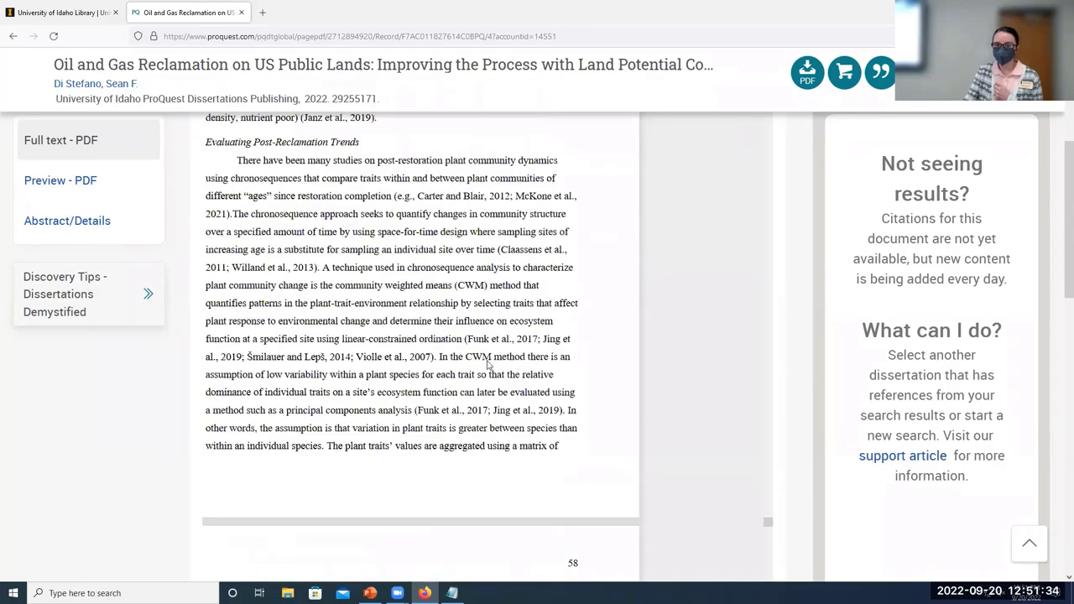
pyautogui.scroll(-20, 486, 363)
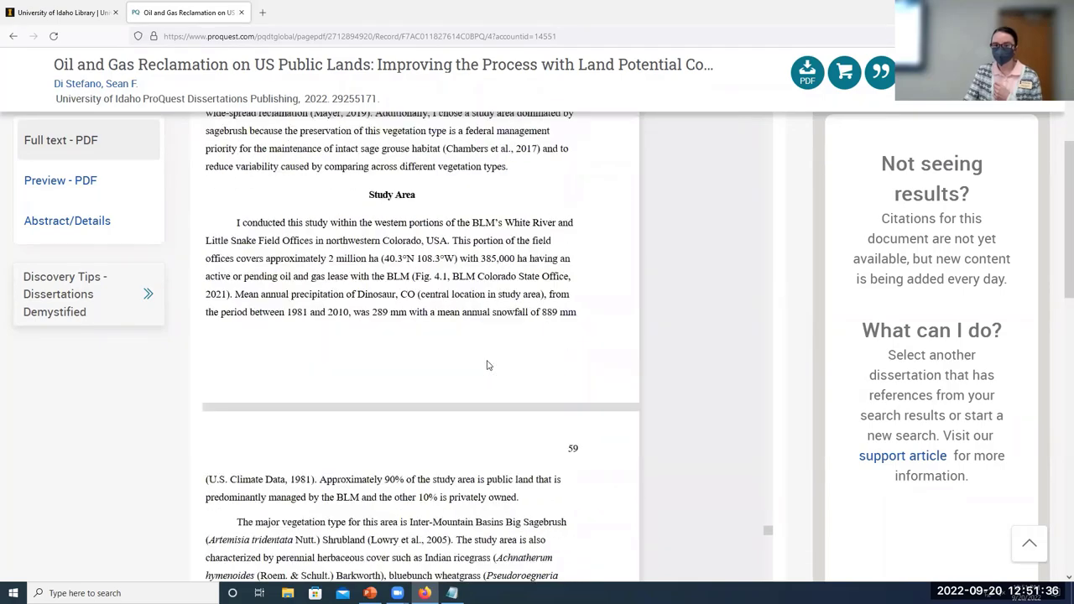
pyautogui.scroll(-10, 487, 365)
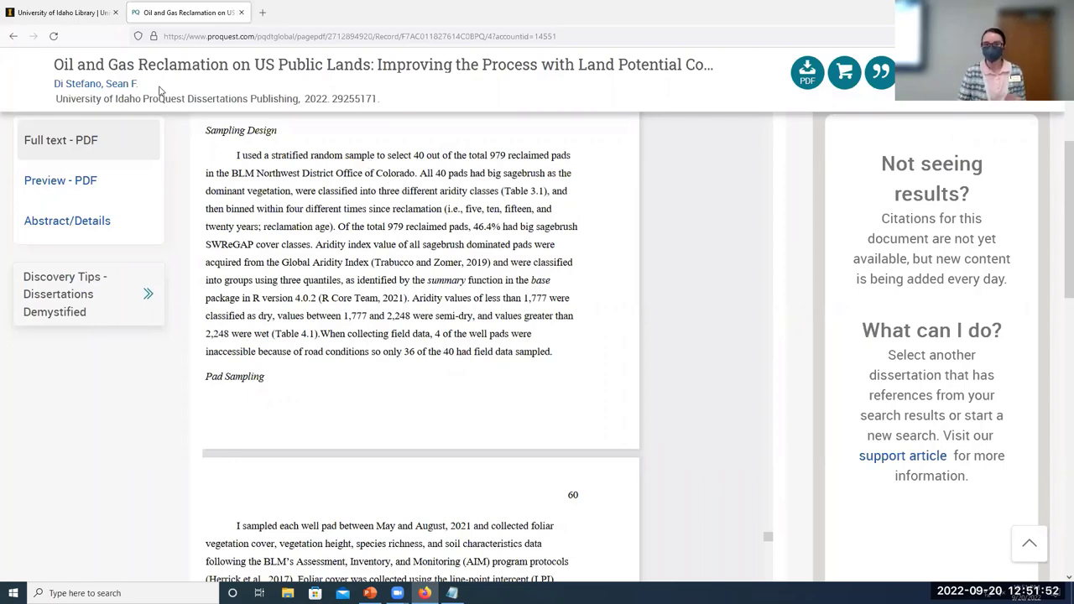
# - Return from the dissertation to the top of the search results list
pyautogui.scroll(3, 192, 191)
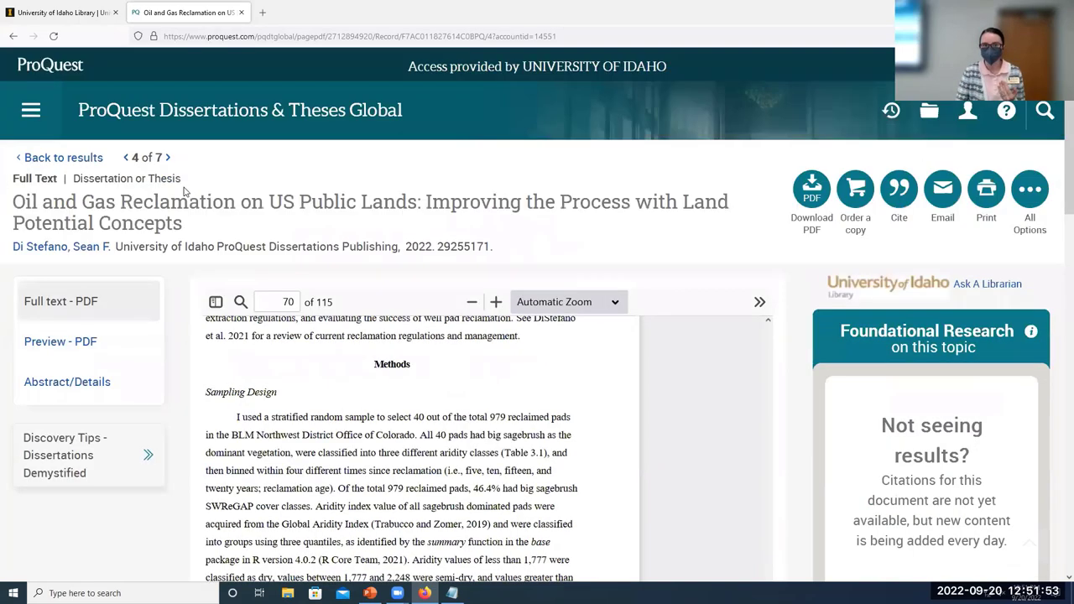
pyautogui.click(68, 158)
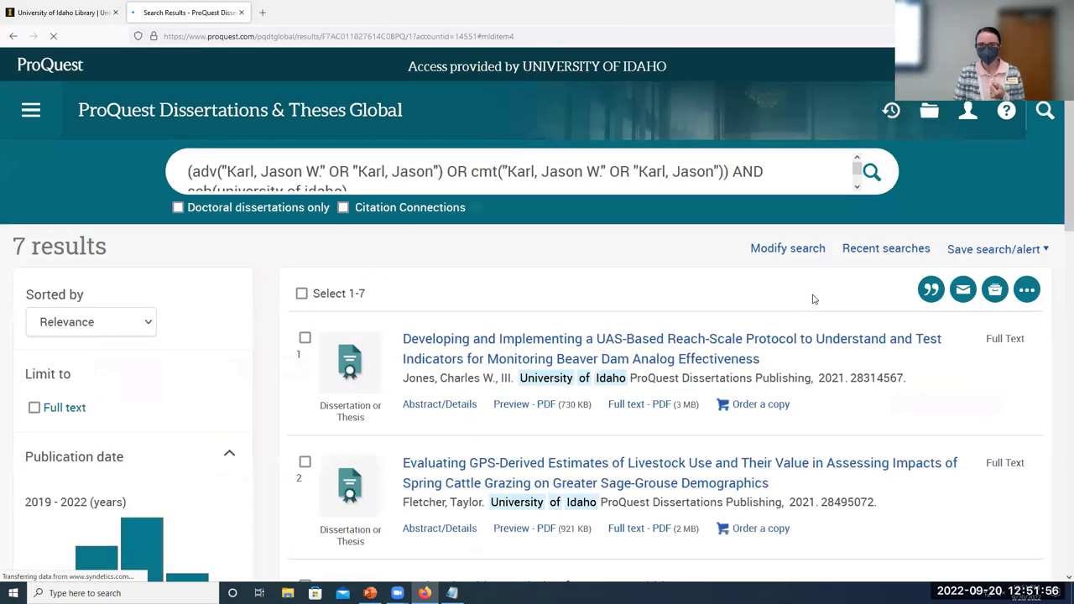
pyautogui.scroll(4, 818, 289)
pyautogui.scroll(3, 823, 282)
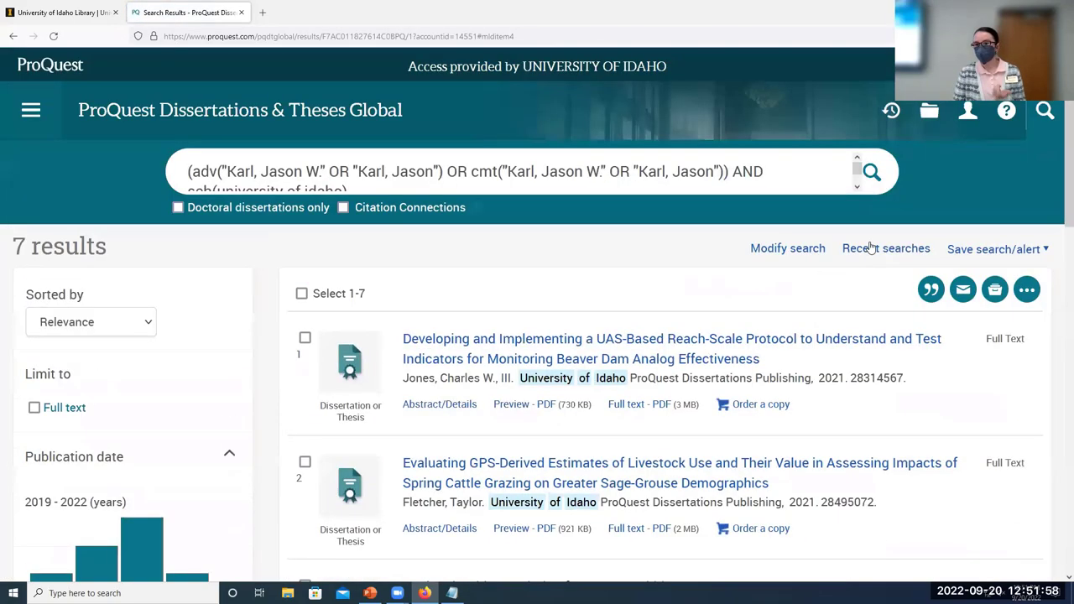
pyautogui.click(874, 249)
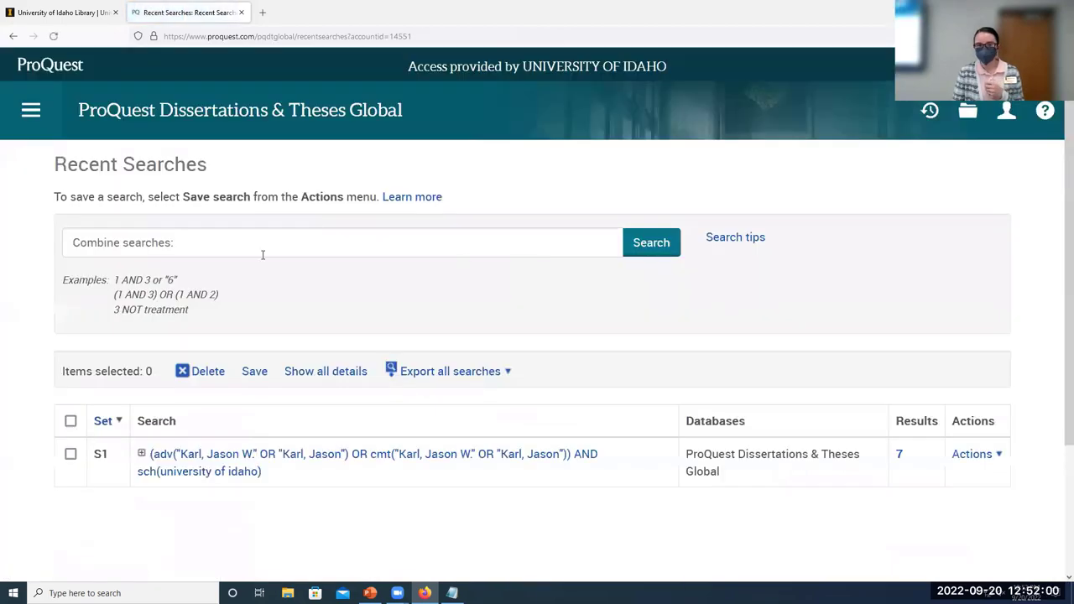
pyautogui.click(14, 36)
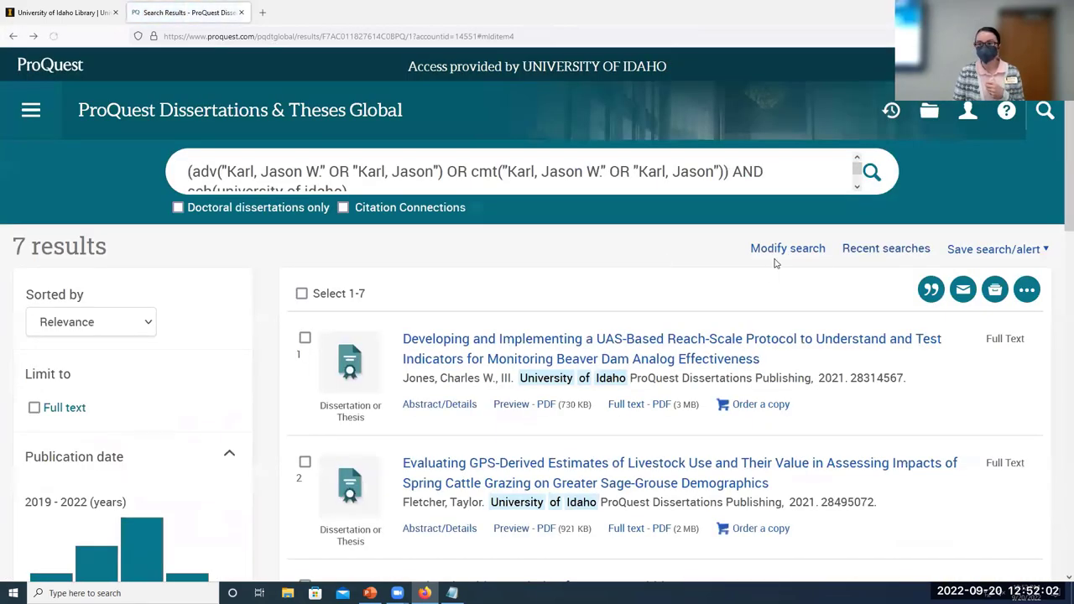
pyautogui.scroll(5, 788, 316)
pyautogui.scroll(3, 811, 190)
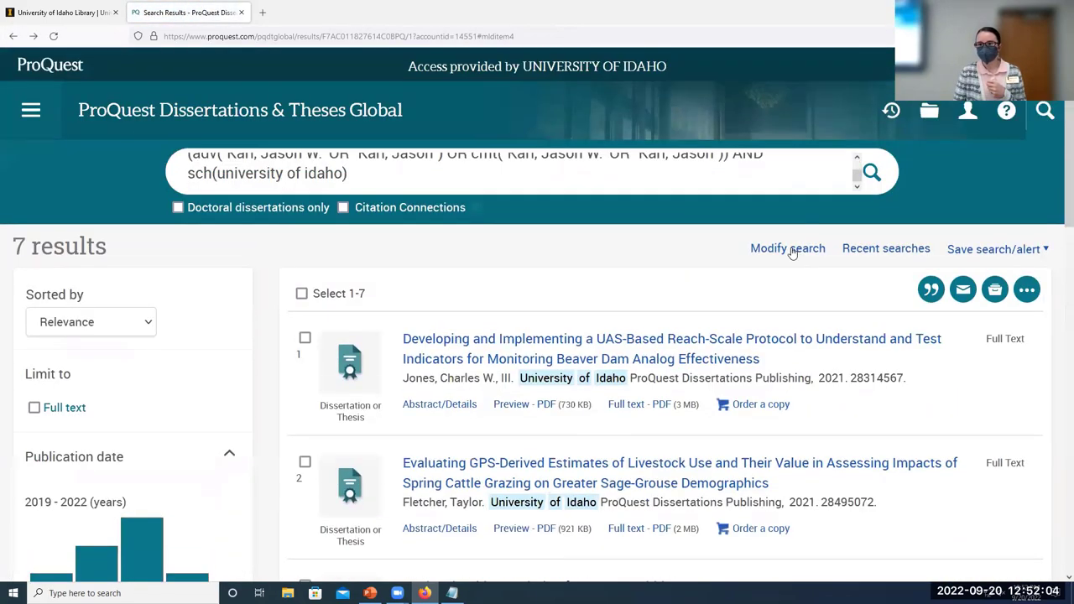
# - Reopen the current search for modification and clear the advisor names from the first search row
pyautogui.click(789, 250)
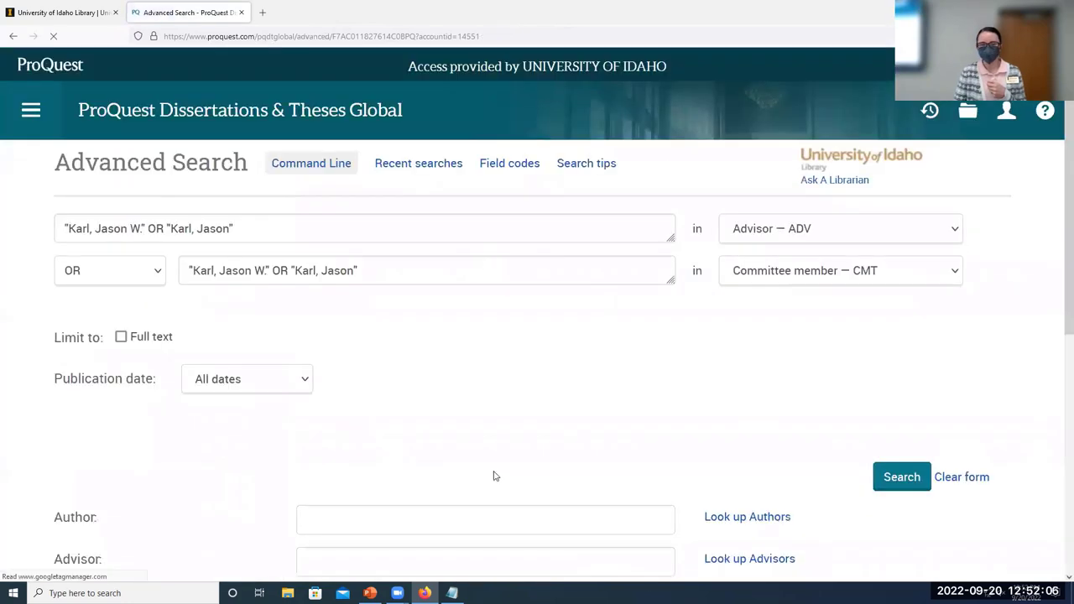
pyautogui.moveTo(269, 232); pyautogui.dragTo(1, 235)
pyautogui.press('BackSpace')
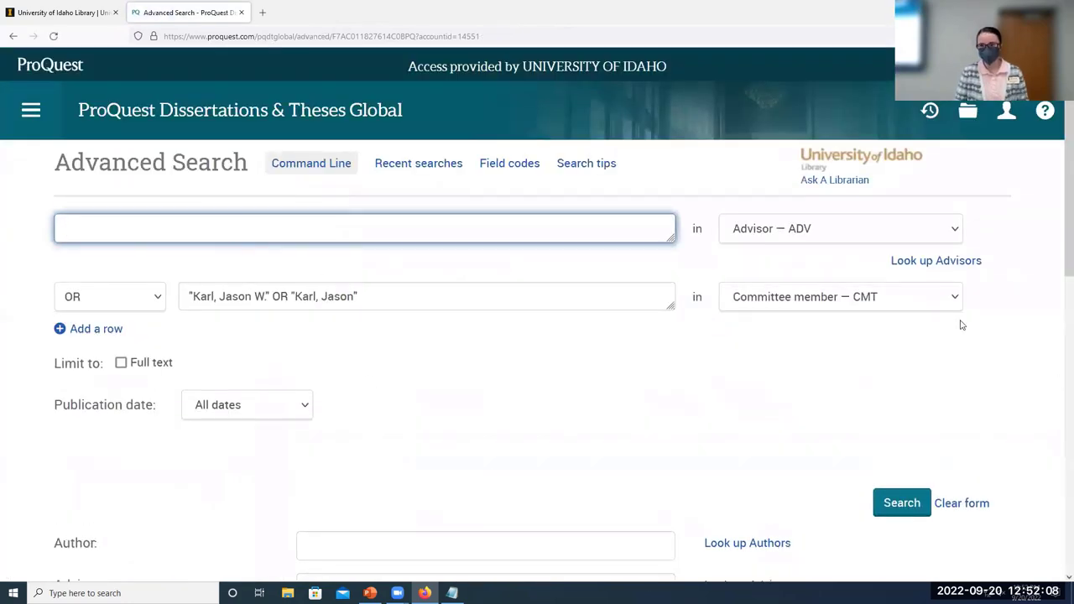
# - Look up a different advisor by surname and first name, and add both listed variants of the name to the search
pyautogui.click(935, 261)
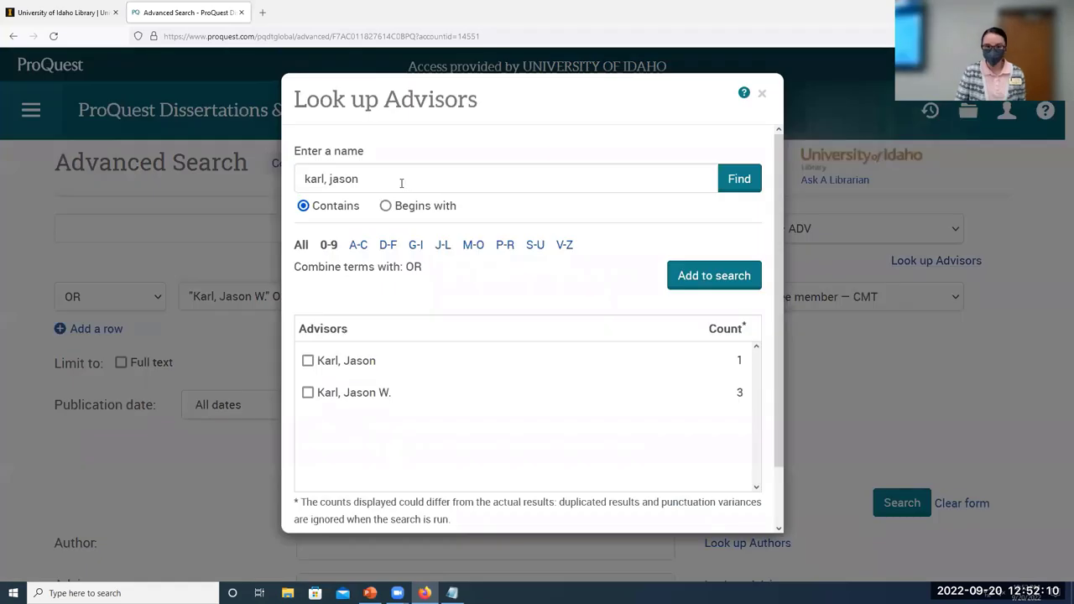
pyautogui.tripleClick(400, 182)
pyautogui.write('freeman,')
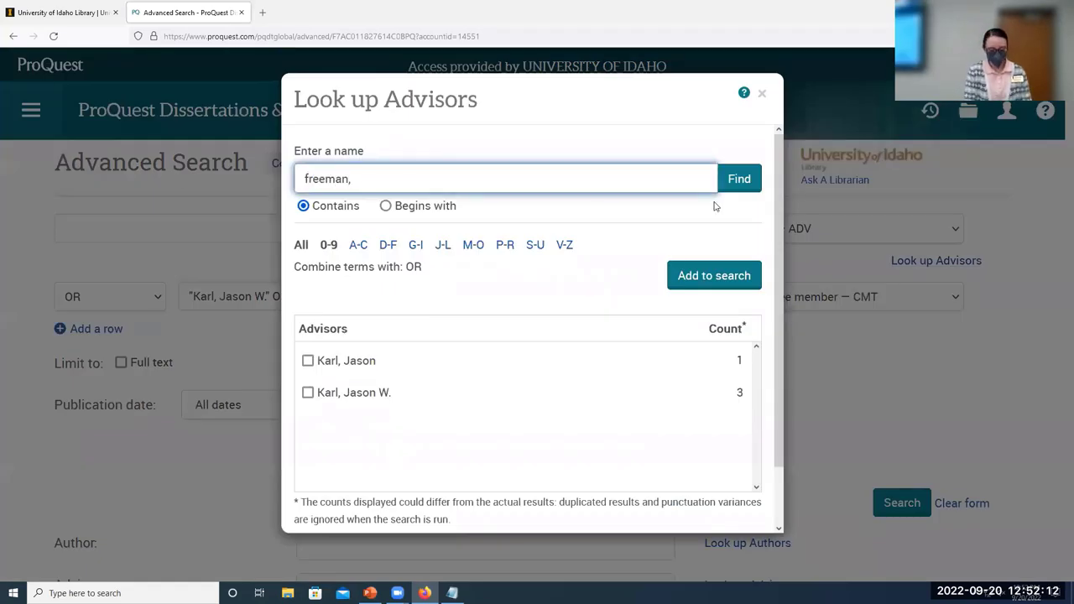
pyautogui.write(' sydney')
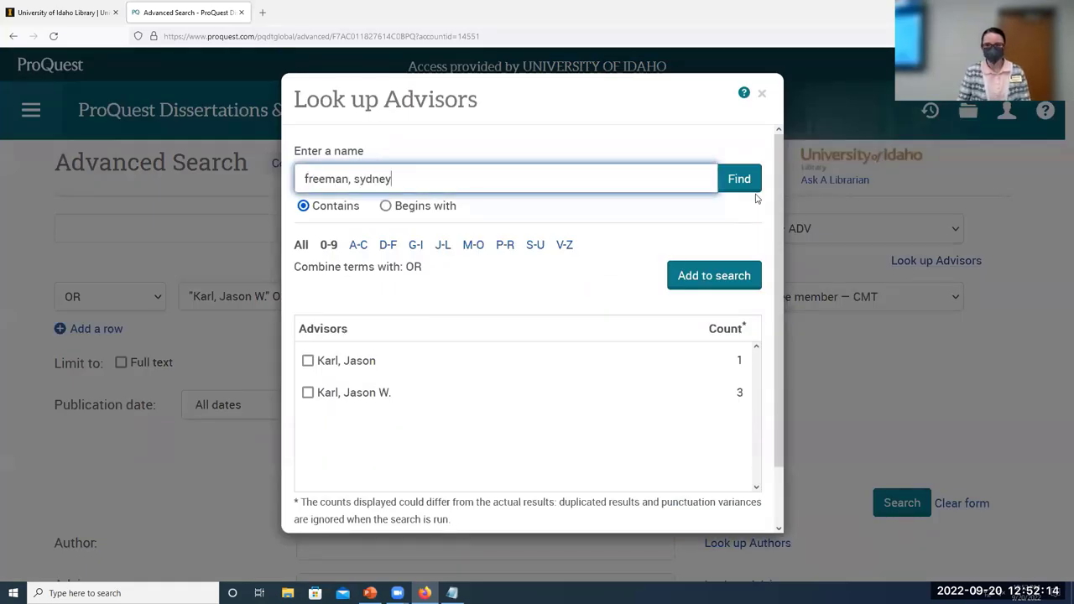
pyautogui.press('Return')
pyautogui.click(308, 361)
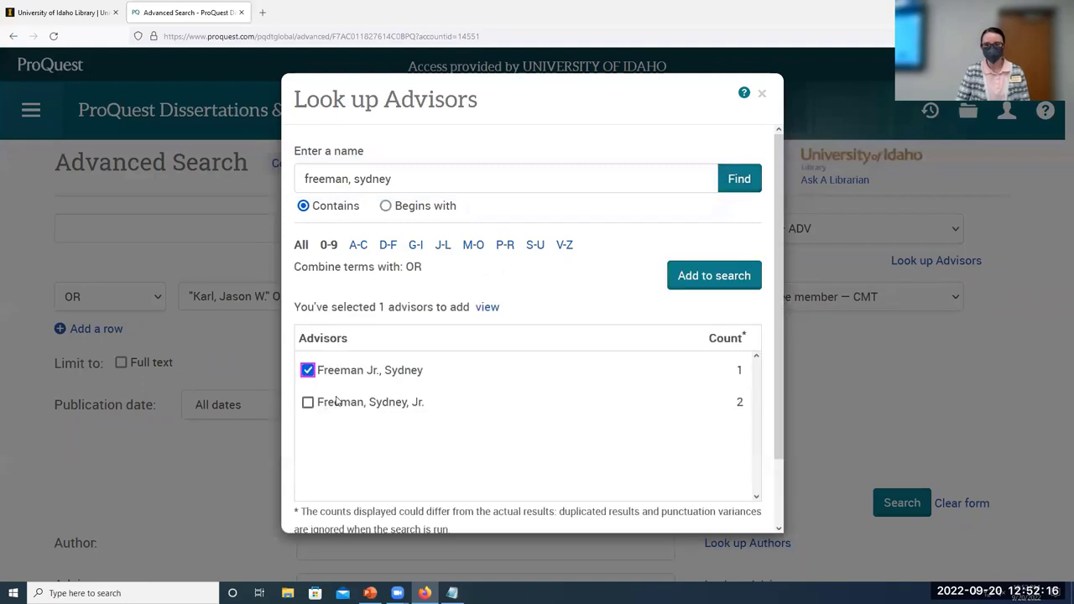
pyautogui.click(308, 402)
pyautogui.click(738, 275)
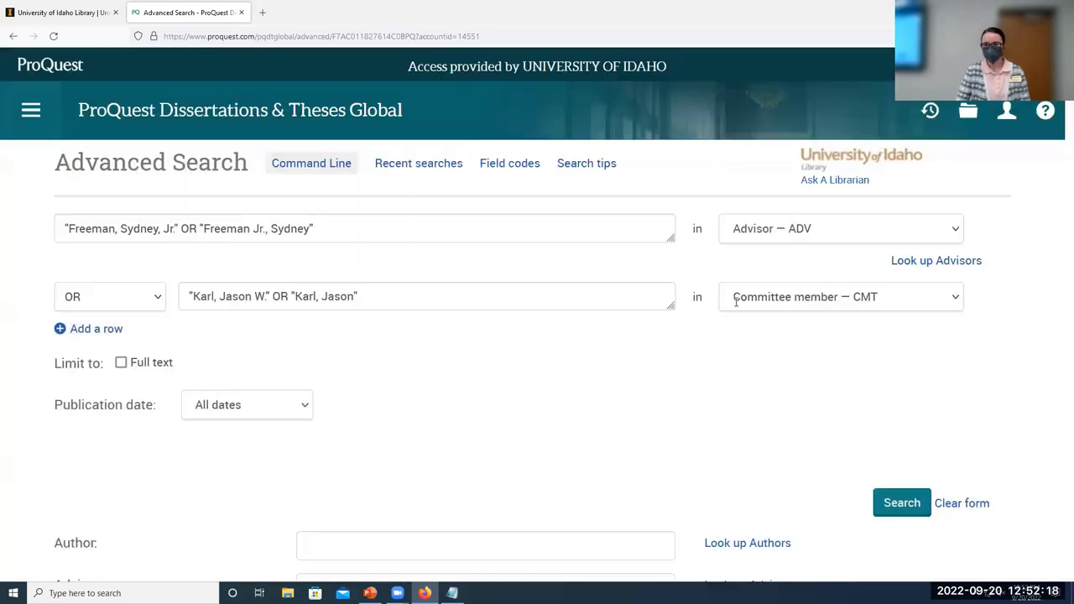
# - Copy the advisor name variants into the committee member row, replacing the names there, and run the search
pyautogui.tripleClick(351, 227)
pyautogui.hotkey('ctrl', 'c')
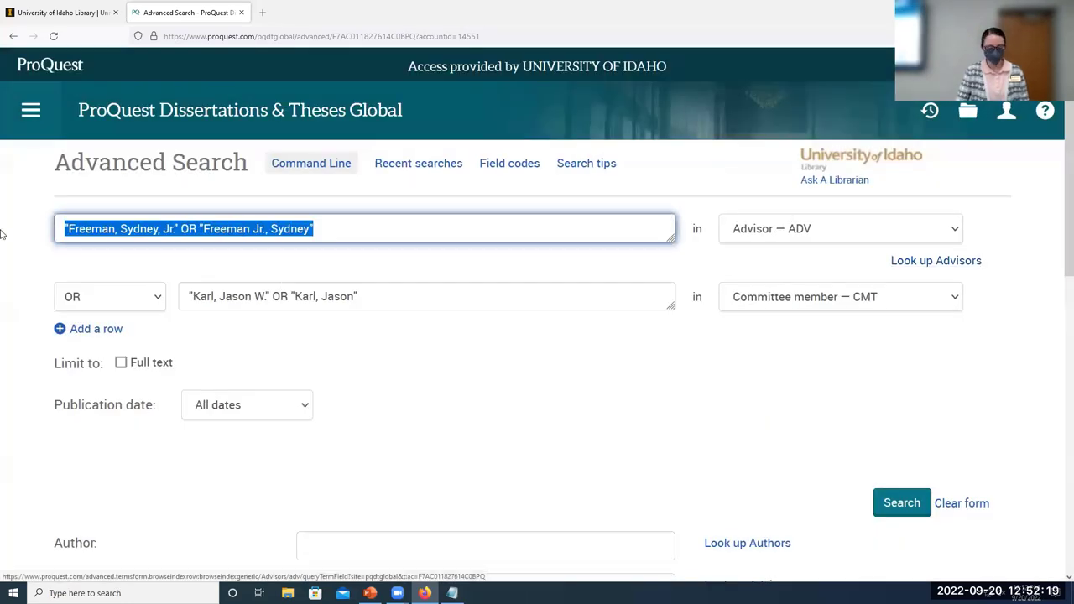
pyautogui.tripleClick(391, 287)
pyautogui.hotkey('ctrl', 'v')
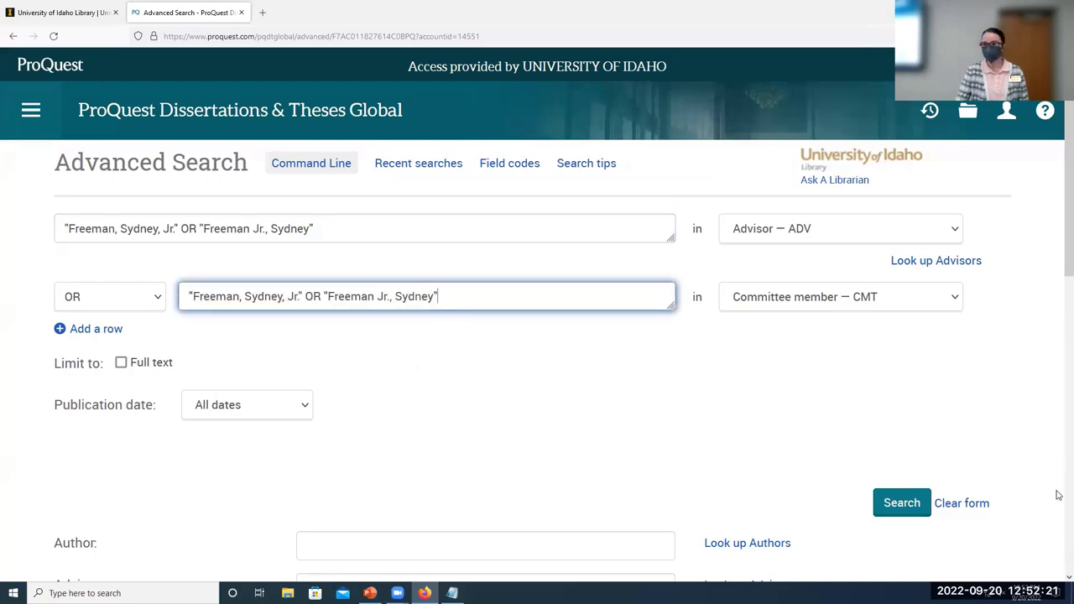
pyautogui.click(904, 506)
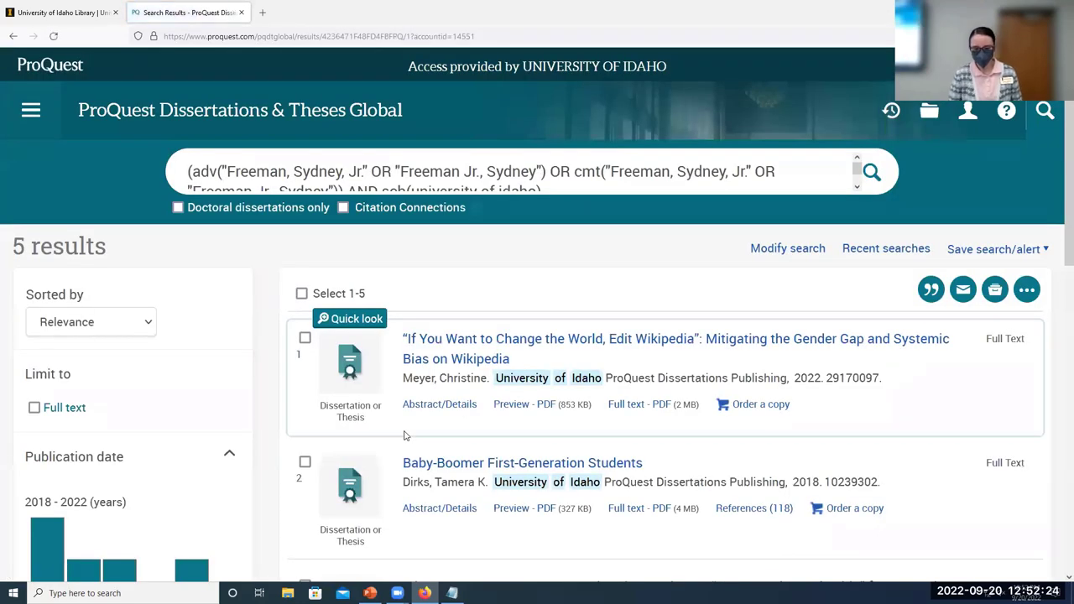
# - Open the dissertation "What Is Negentropy? A Manuscript Dissertation on 'Negentropic Leadership'" from the search results
pyautogui.scroll(-2, 478, 411)
pyautogui.scroll(-1, 485, 404)
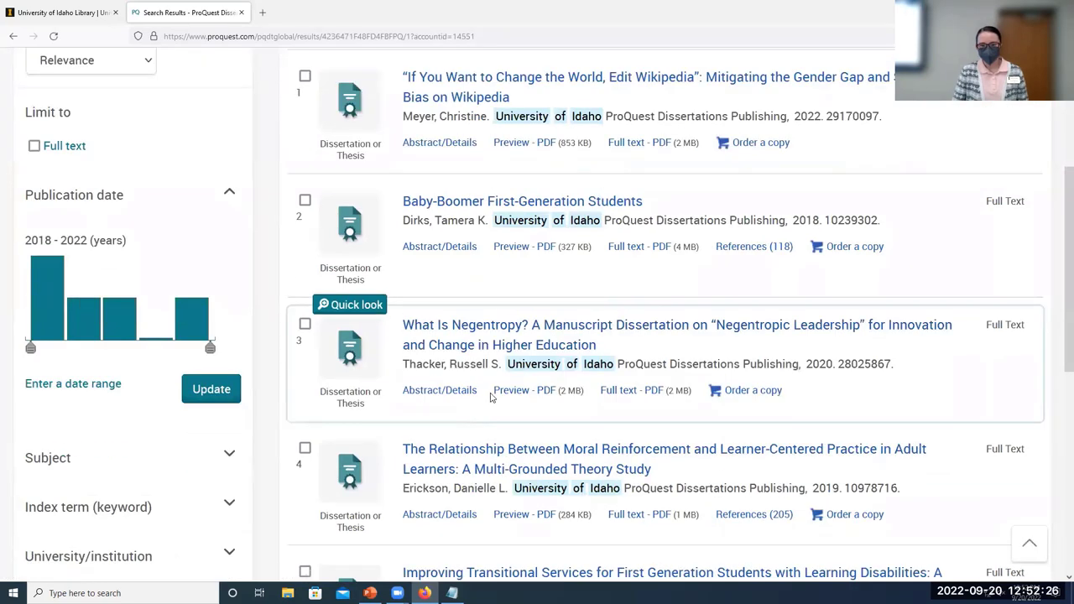
pyautogui.click(480, 349)
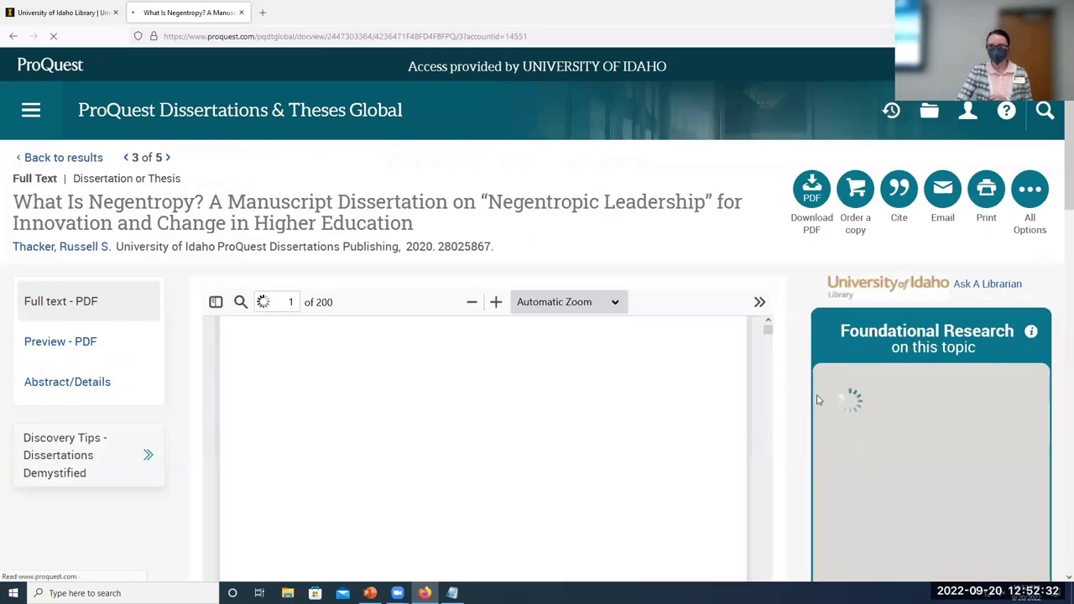
# - Examine the dissertation's front matter and table of contents to see how its literature review and manuscript chapters are organized
pyautogui.scroll(-5, 777, 383)
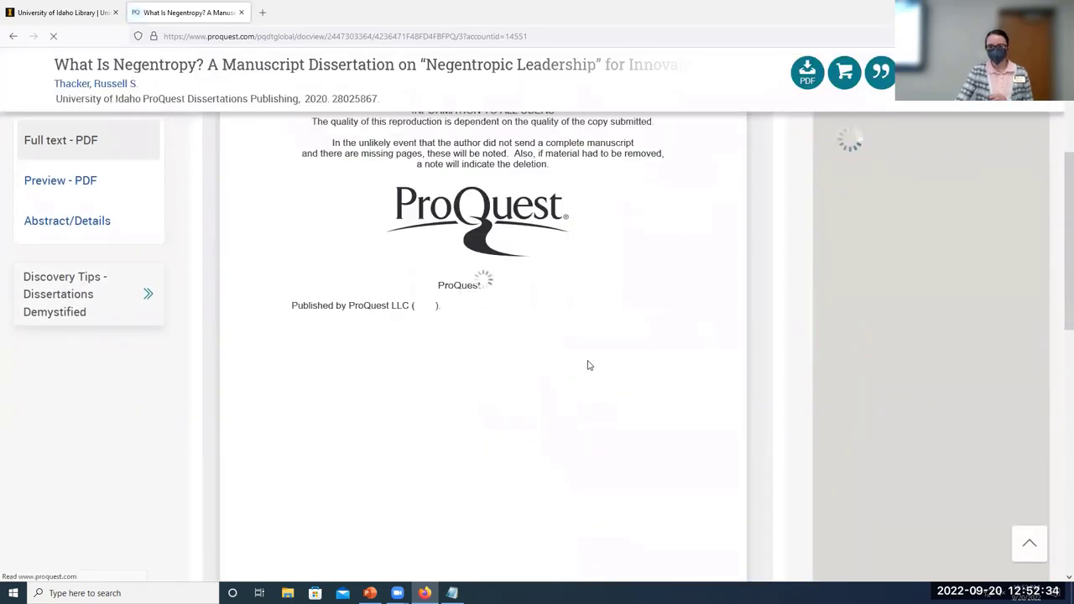
pyautogui.scroll(-8, 588, 365)
pyautogui.scroll(-10, 588, 365)
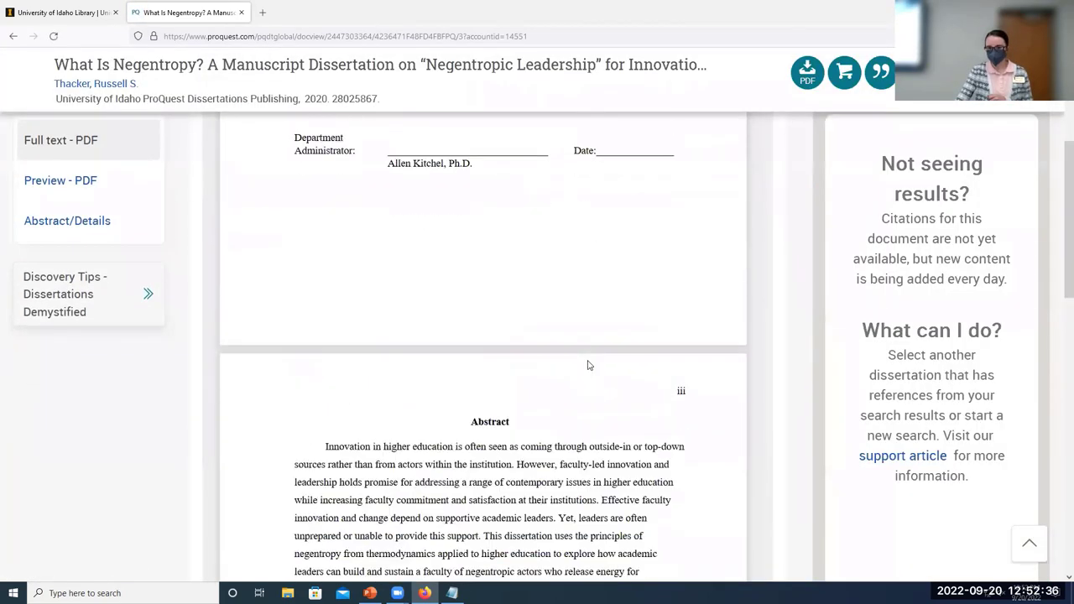
pyautogui.scroll(-10, 590, 367)
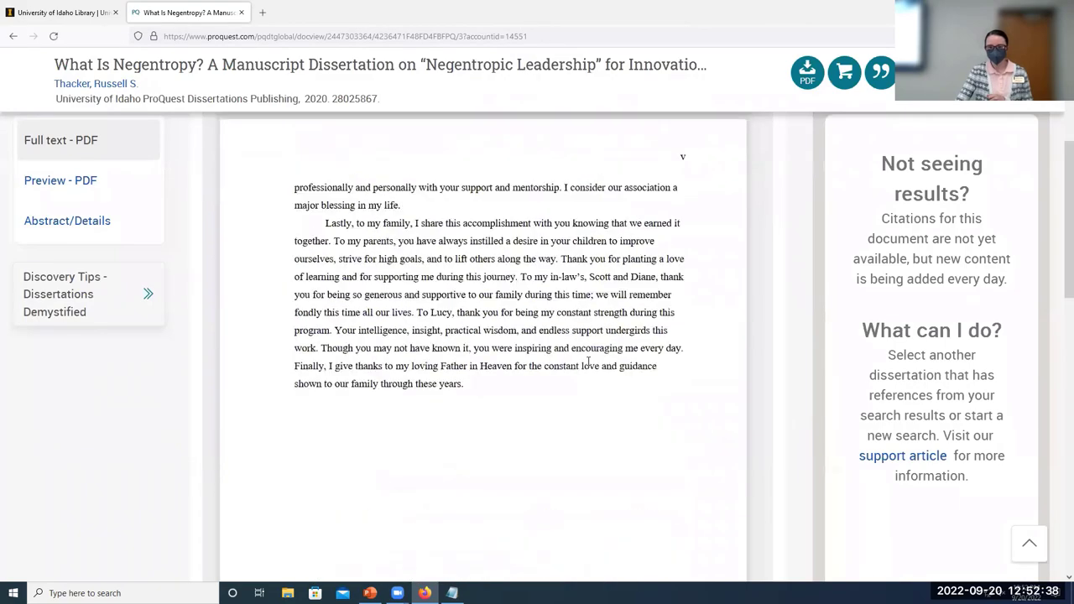
pyautogui.scroll(-4, 588, 361)
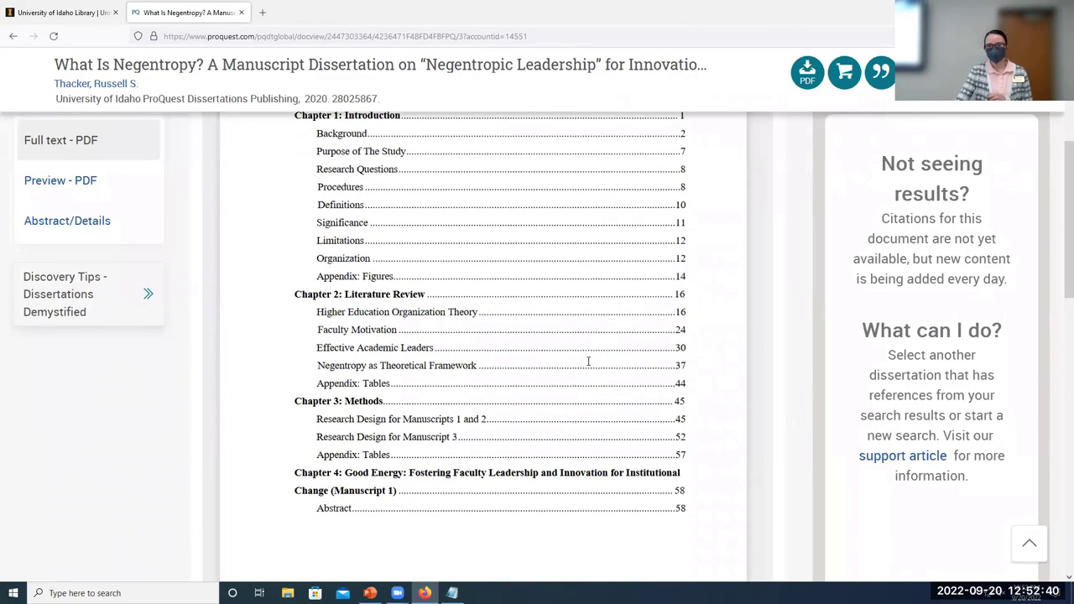
pyautogui.scroll(2, 552, 345)
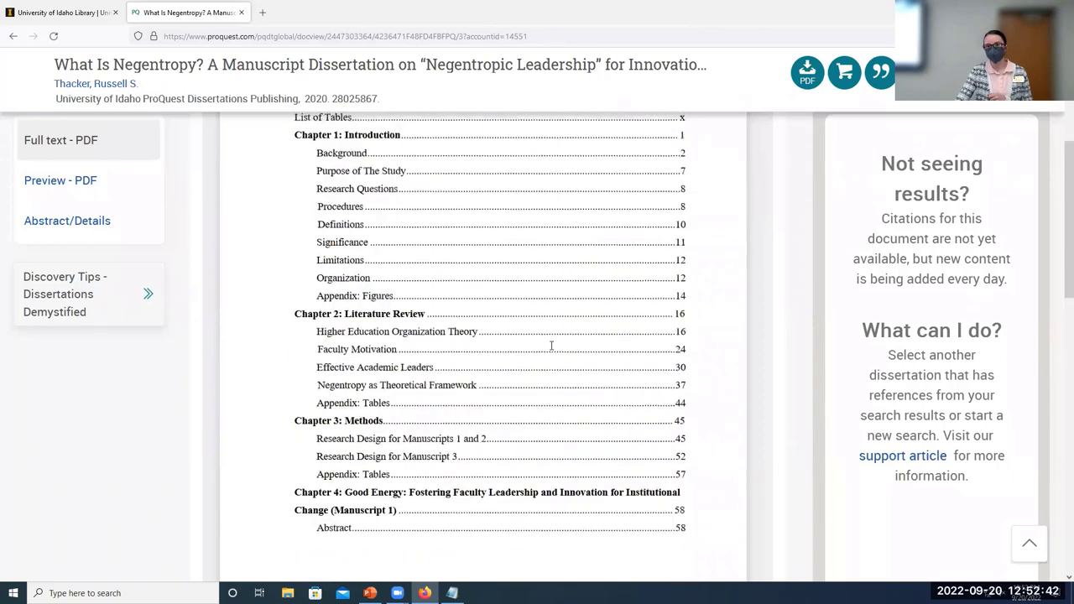
pyautogui.scroll(-2, 551, 346)
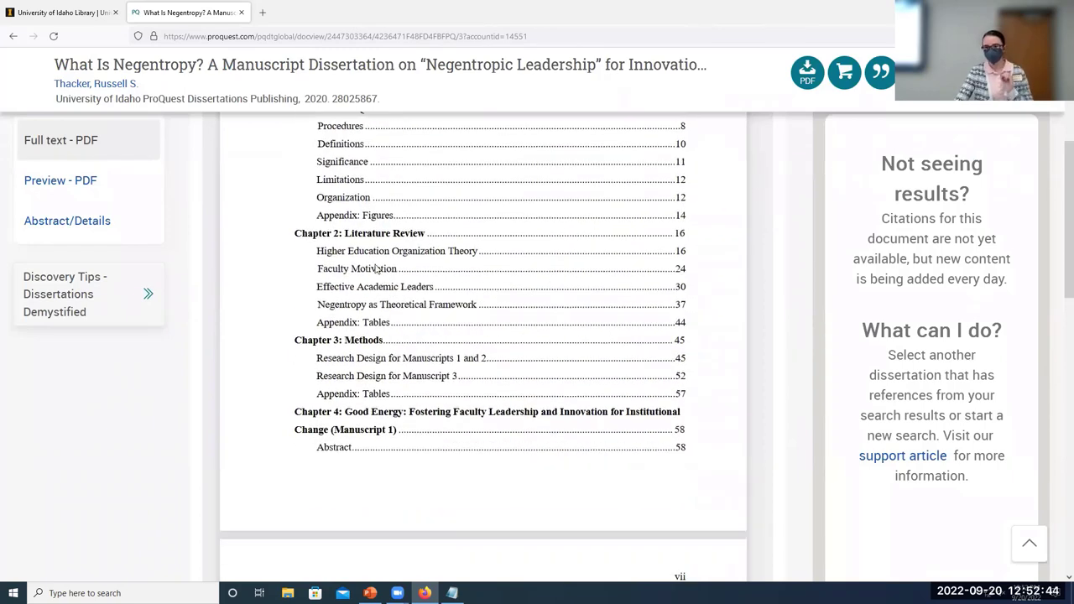
pyautogui.scroll(-10, 366, 376)
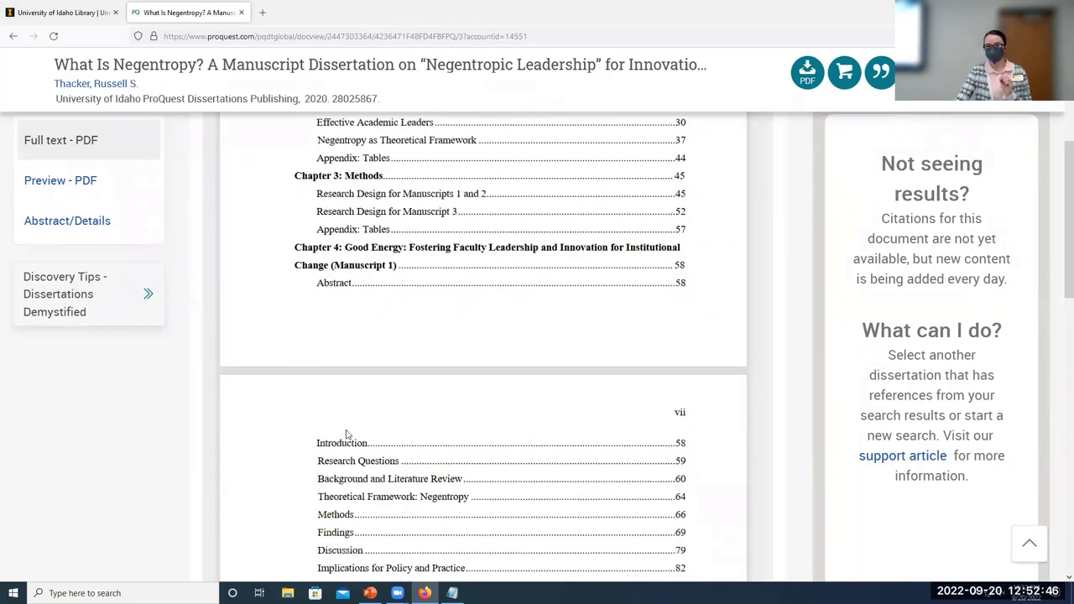
pyautogui.scroll(10, 415, 342)
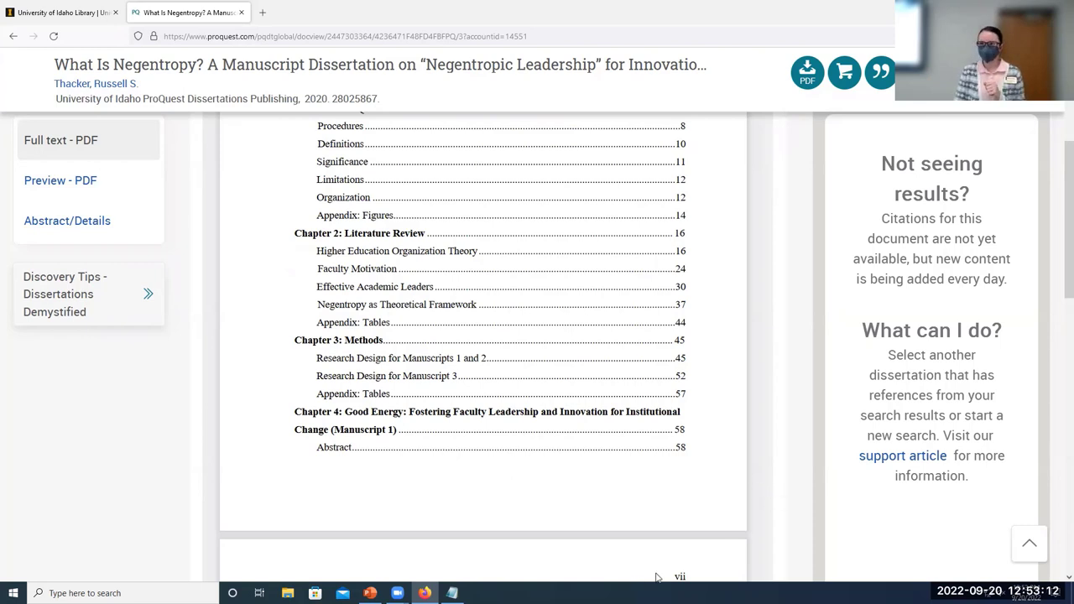
# - Switch to the GSE_LitReview_Fall2022 presentation in PowerPoint
pyautogui.click(370, 593)
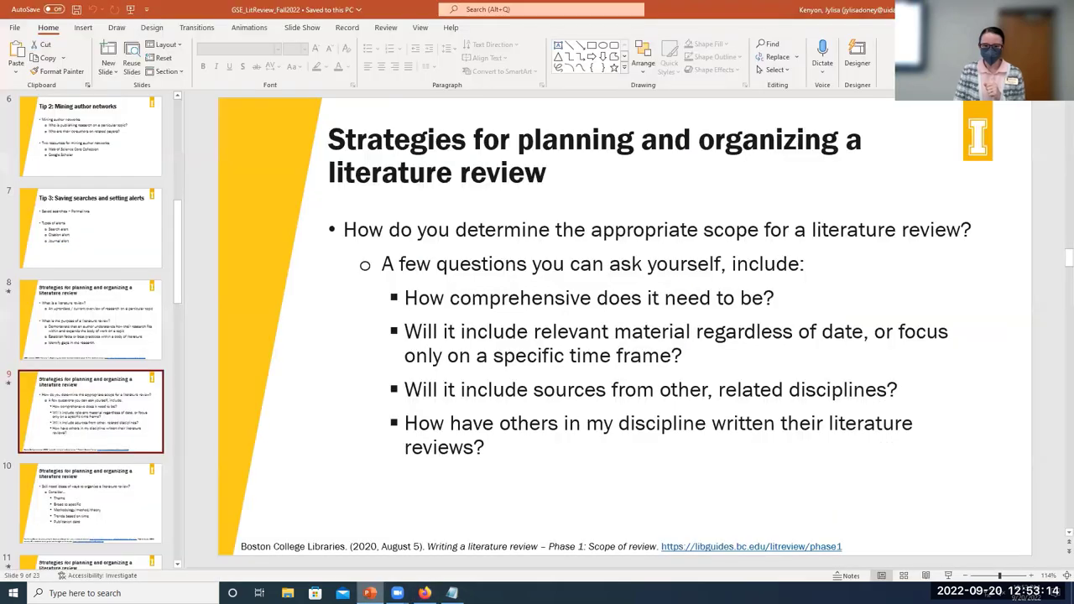